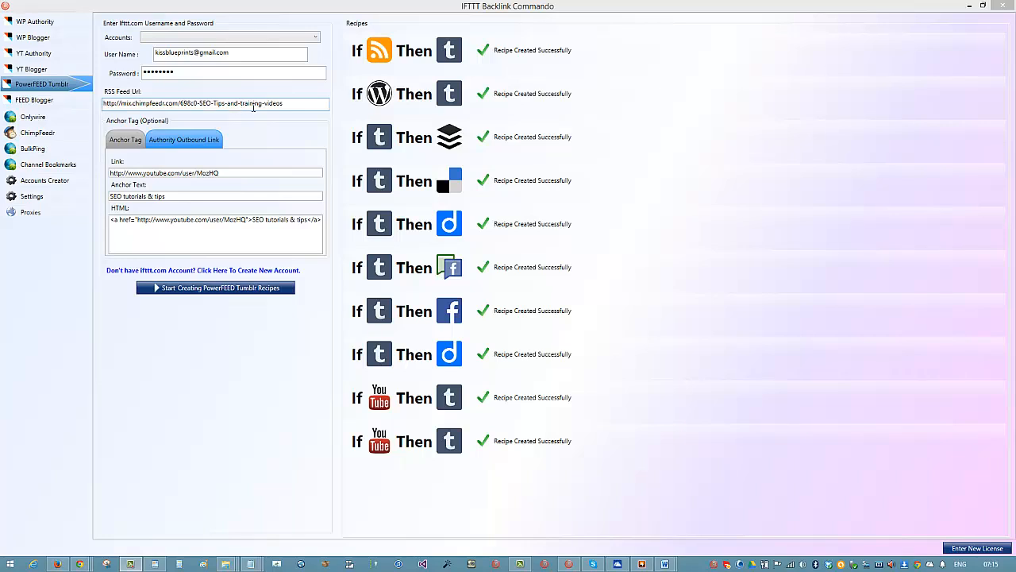
- Review the PowerFEED Tumblr recipe's RSS feed URL, anchor tag and authority outbound link settings
left_click_drag(296, 104, 95, 106)
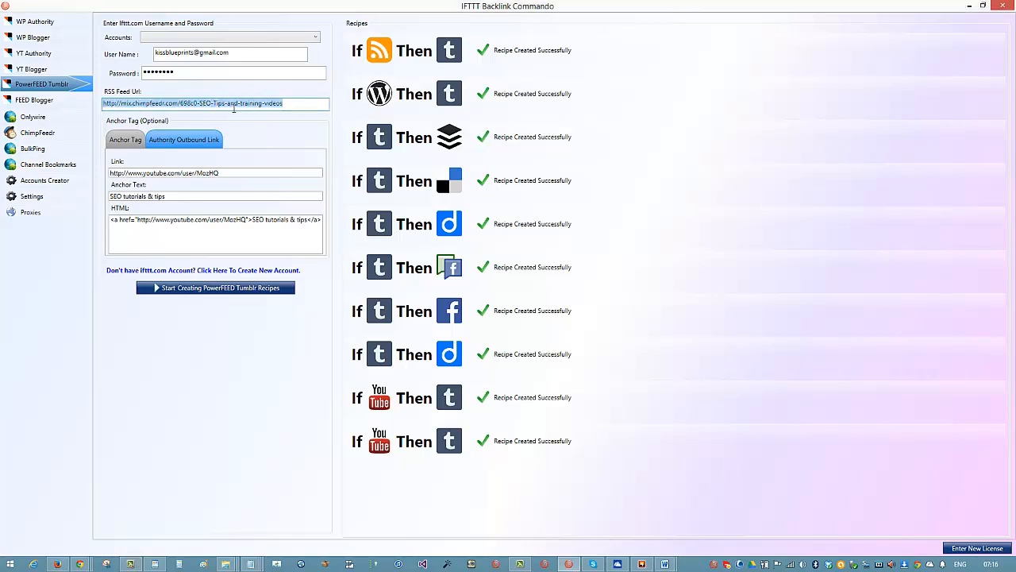
left_click(295, 102)
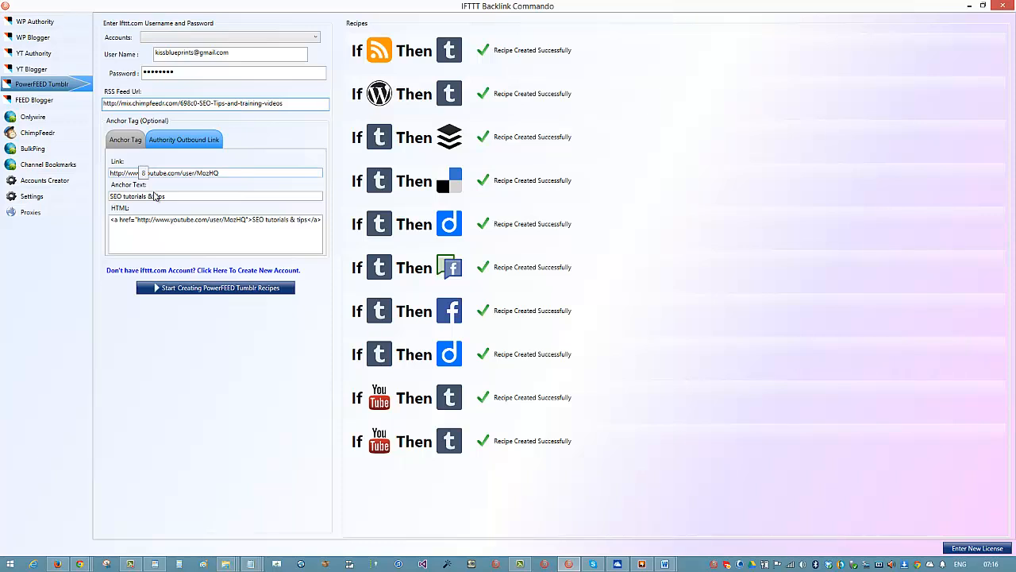
left_click(182, 143)
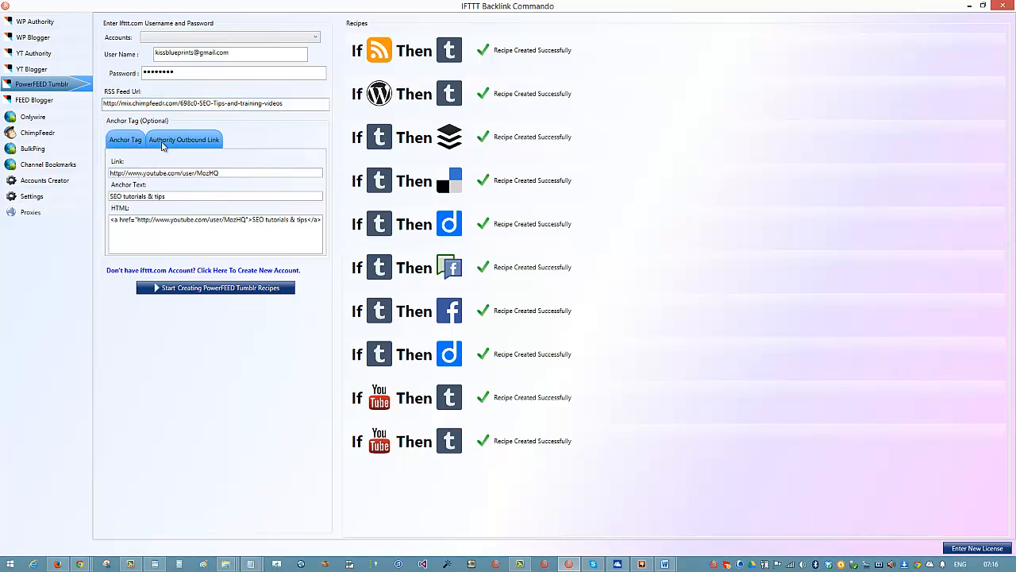
left_click(115, 143)
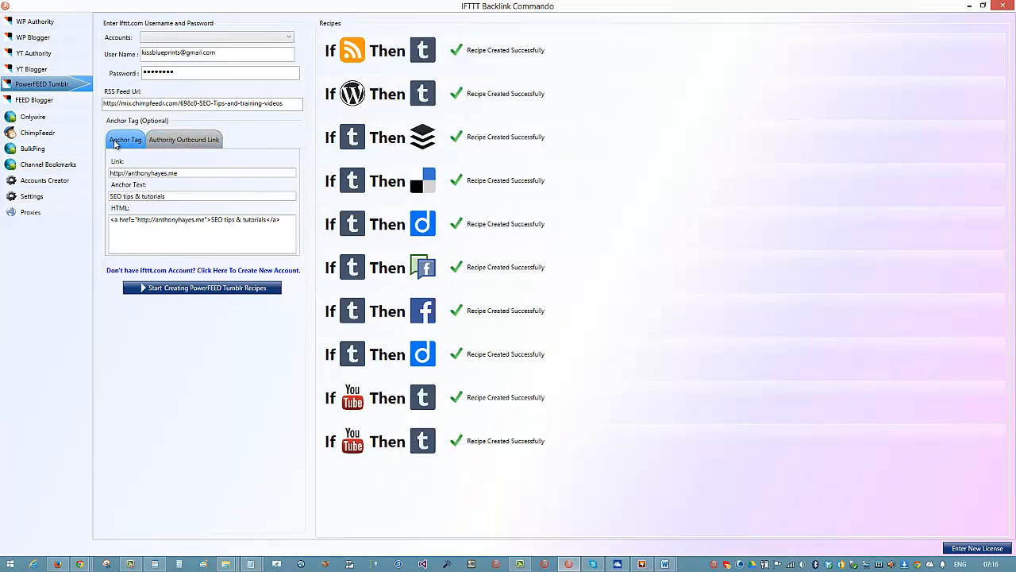
left_click(184, 174)
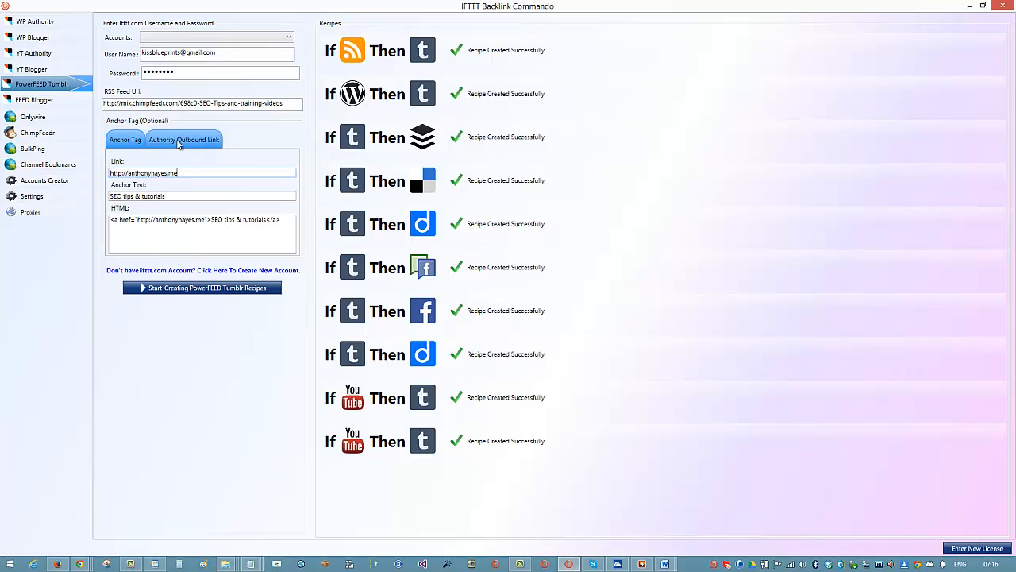
left_click(178, 141)
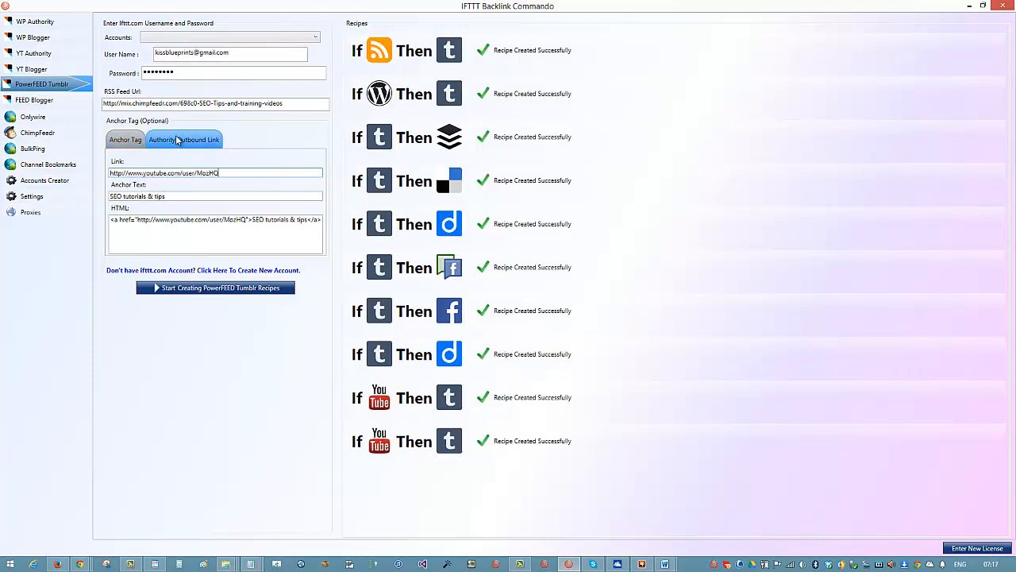
left_click(252, 196)
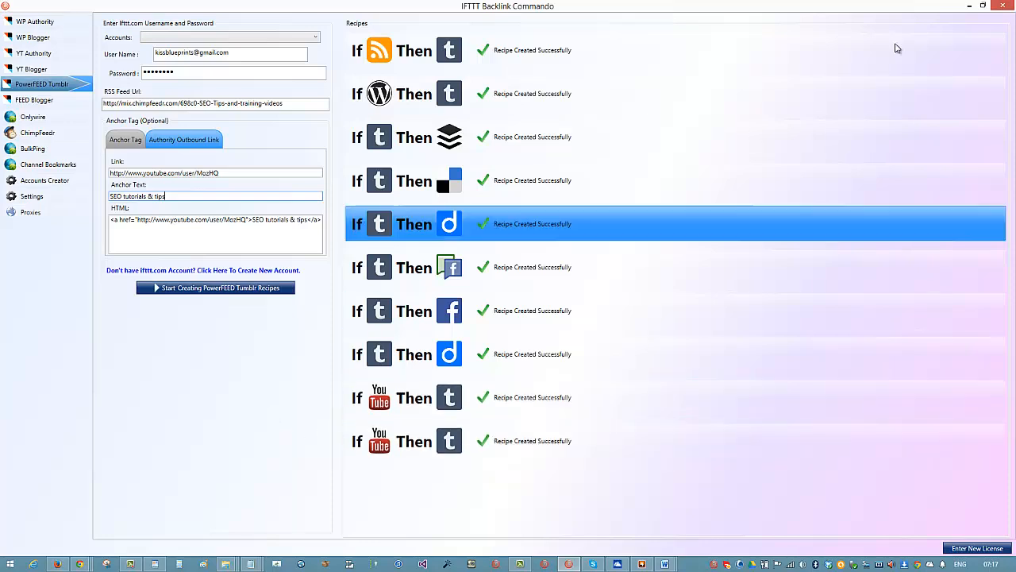
- Switch to the IFTTT Feed Recipe Planning spreadsheet in Chrome and review the sources listed under My Content
left_click(969, 6)
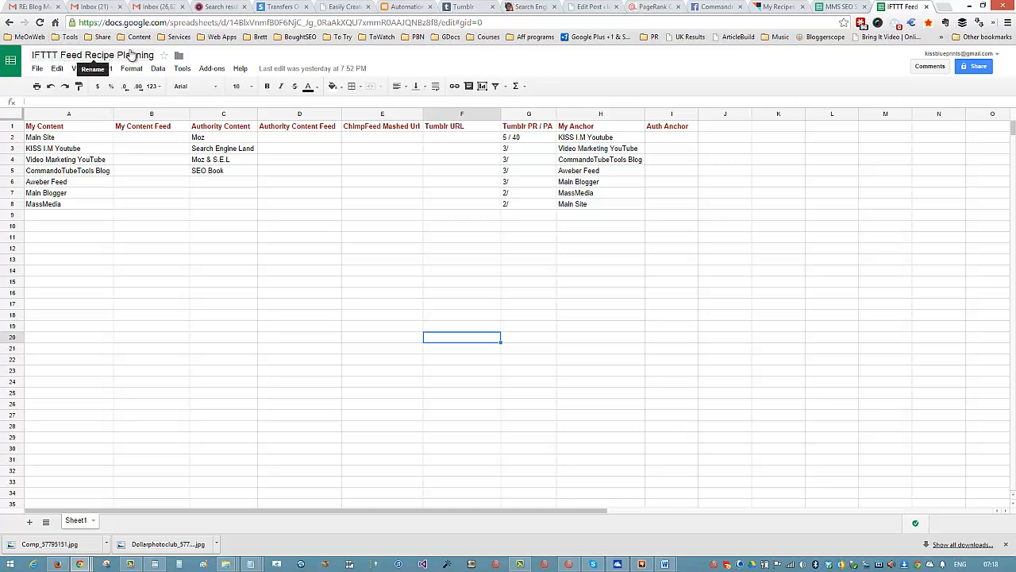
left_click(352, 273)
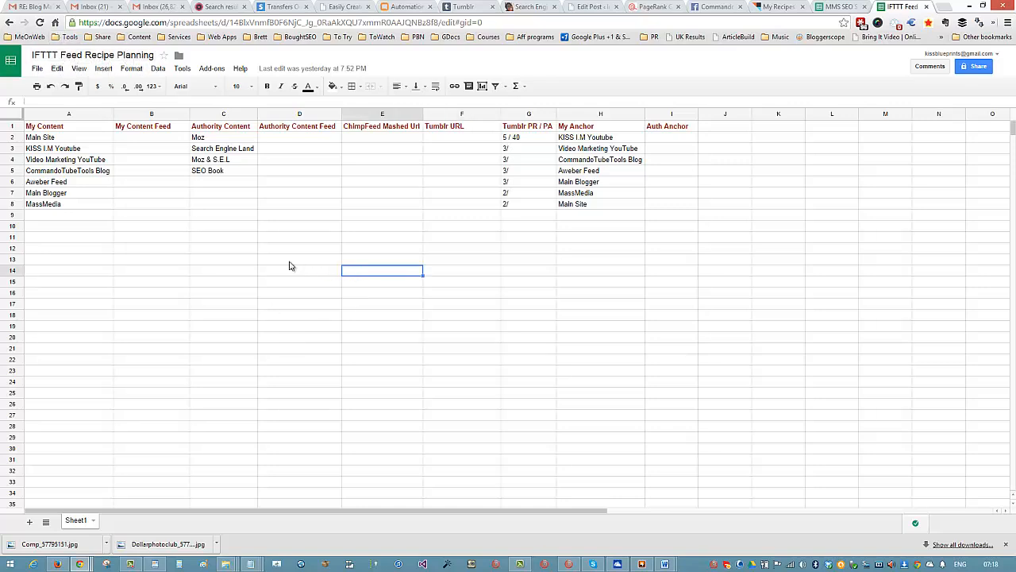
left_click_drag(51, 138, 53, 208)
left_click(105, 312)
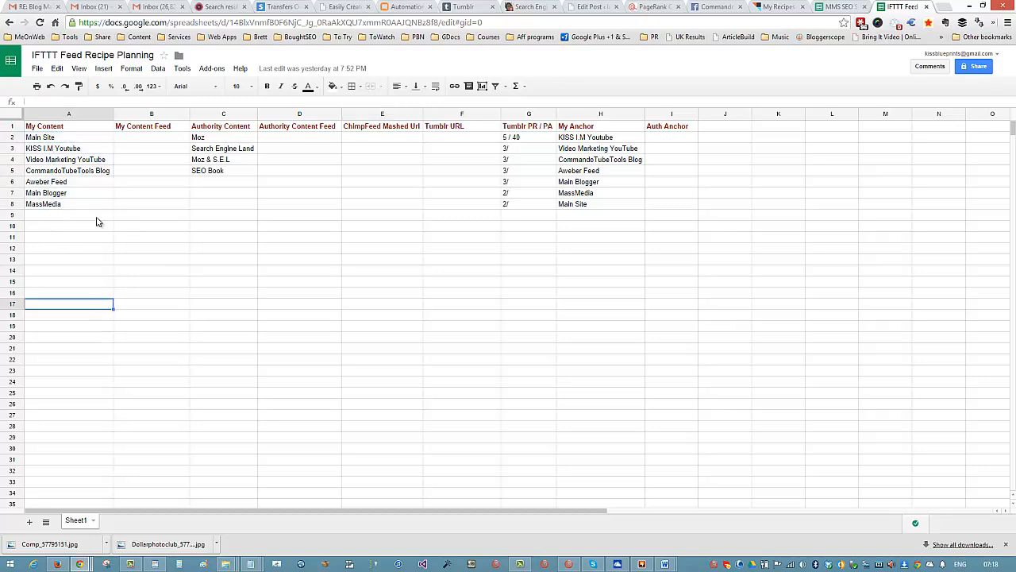
left_click_drag(80, 142, 79, 204)
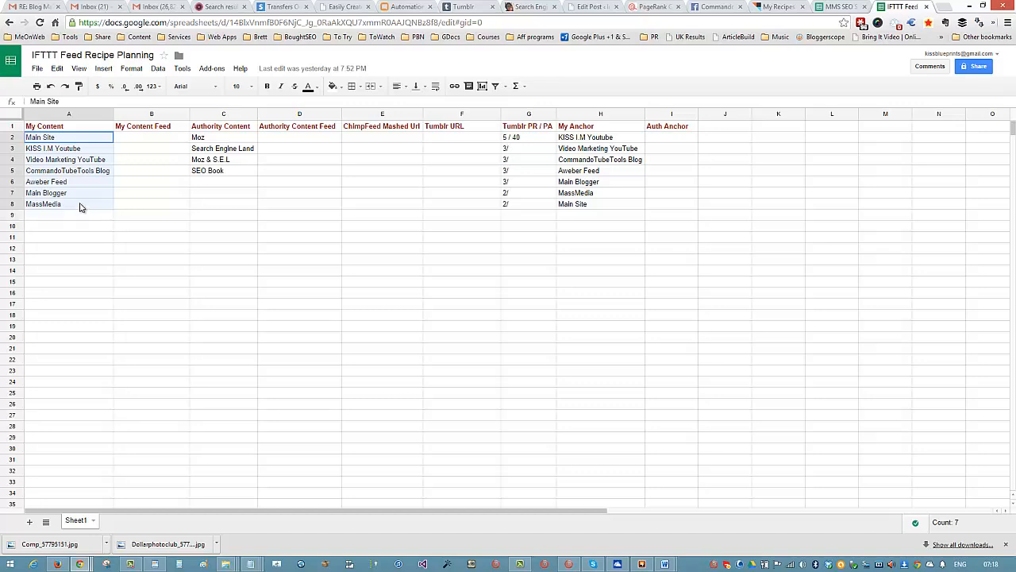
left_click(213, 284)
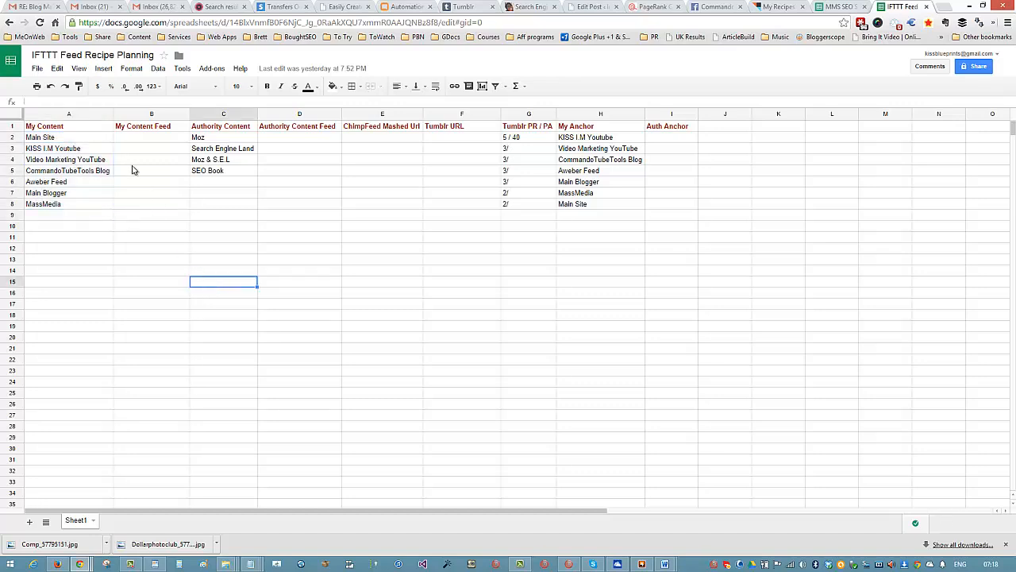
left_click(75, 140)
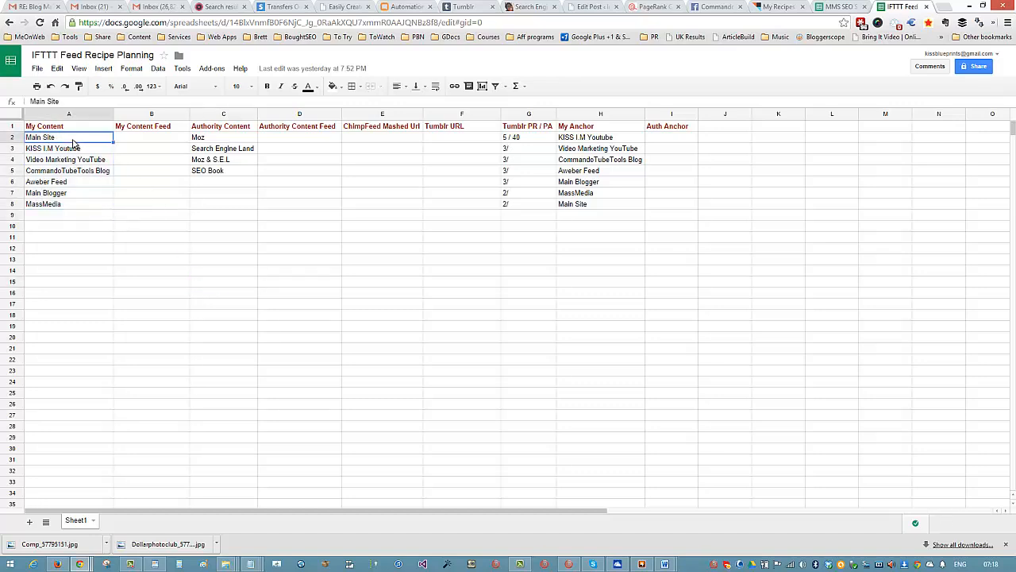
- Enter the main site's feed URL, ending in /feed, in cell B2 under My Content Feed
left_click(129, 136)
type("http://")
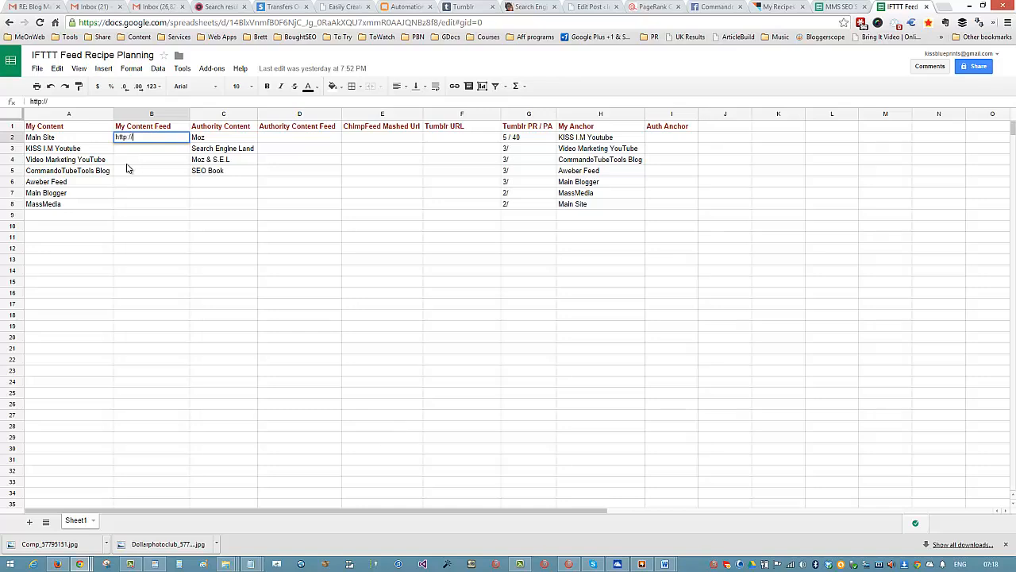
type("anthonyhayes.me/")
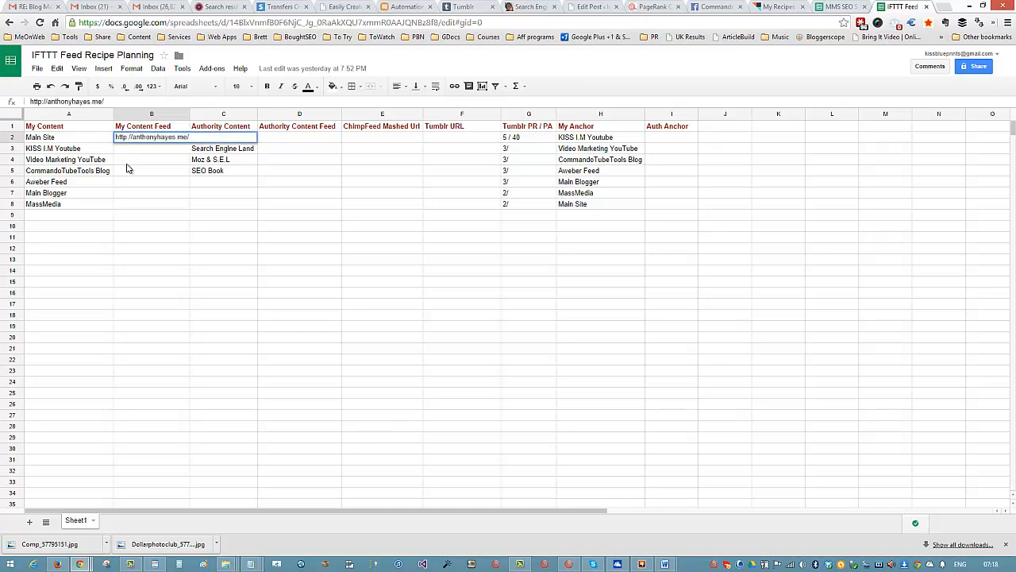
type("feed")
left_click(162, 226)
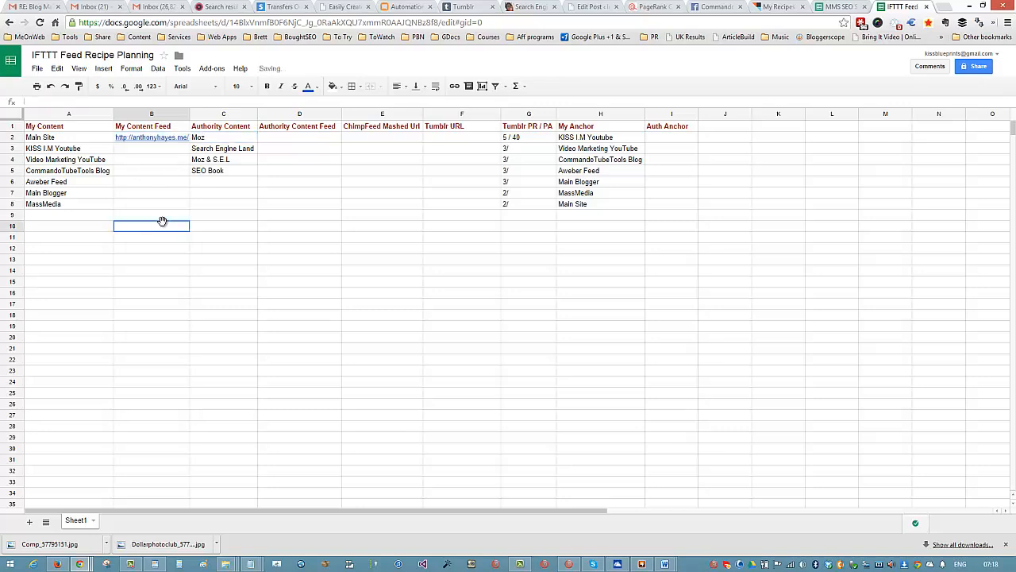
- Load commandotubetools.com in a new browser tab and open its Youtube RSS Feed Tool page
left_click(139, 149)
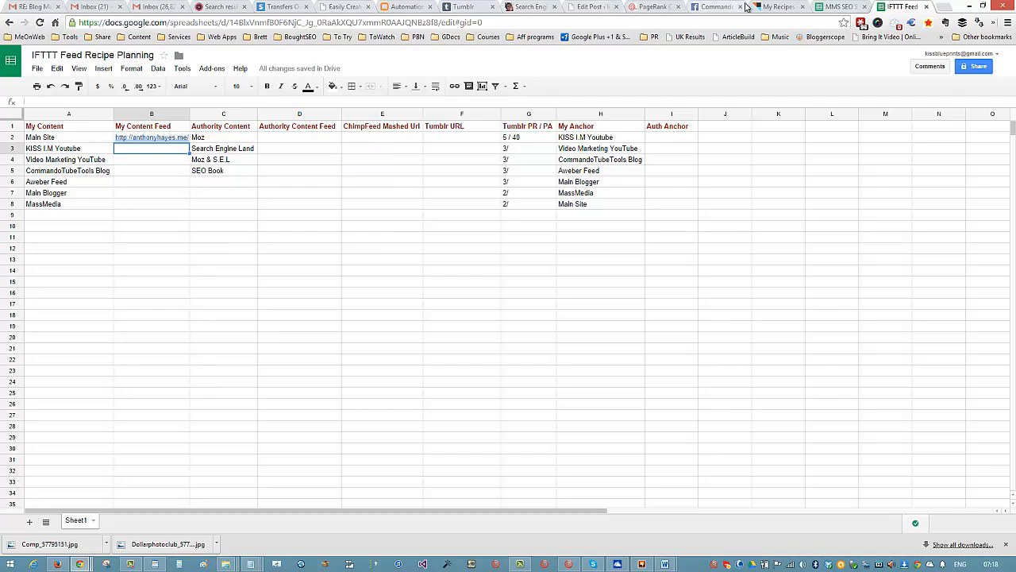
left_click(942, 8)
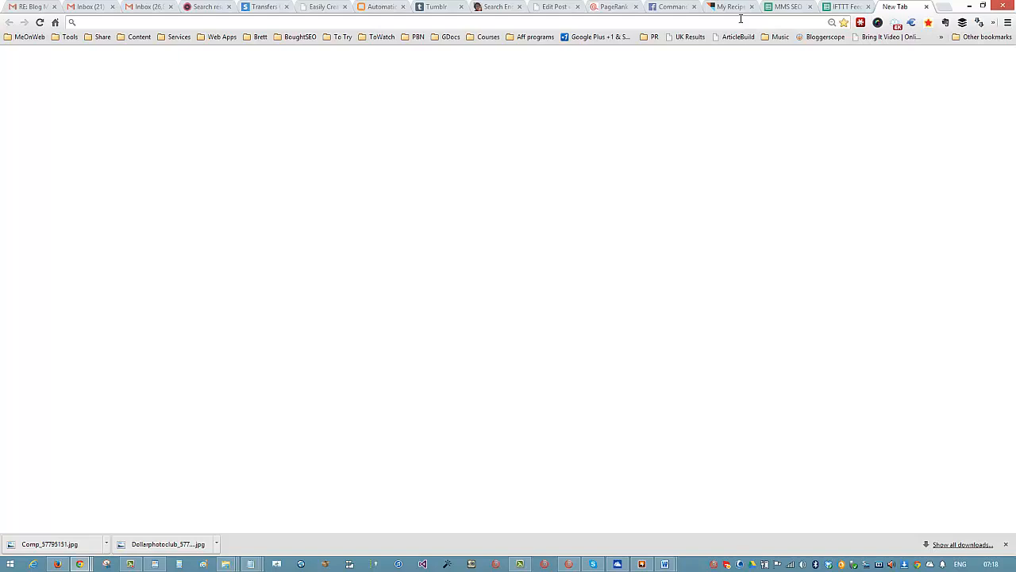
type("comm")
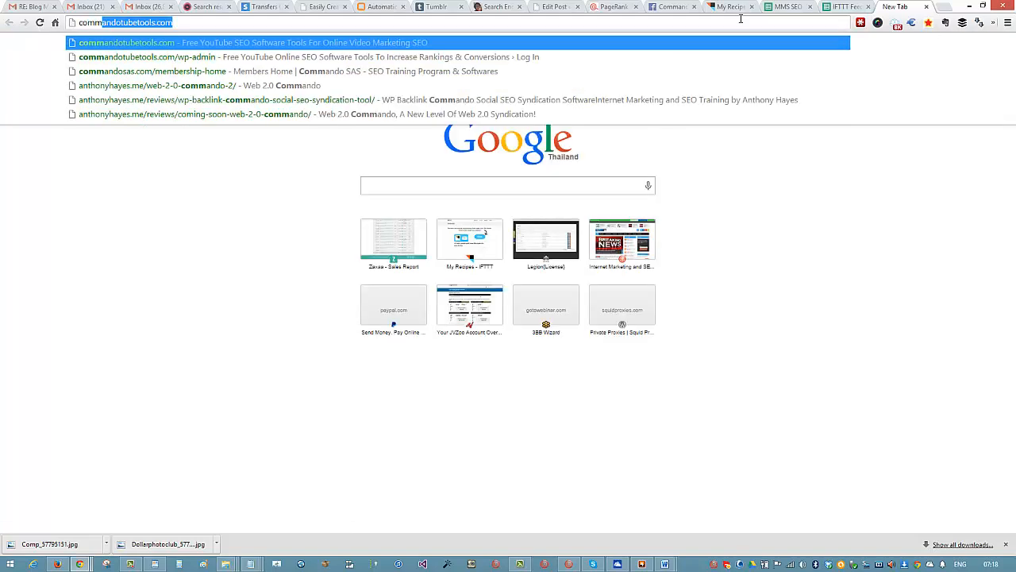
key("Return")
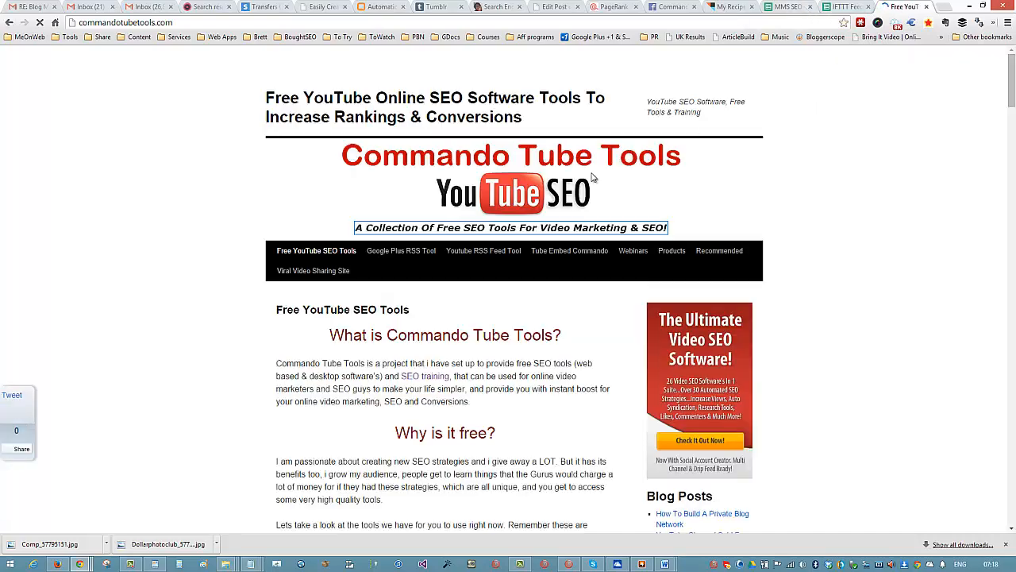
left_click(471, 253)
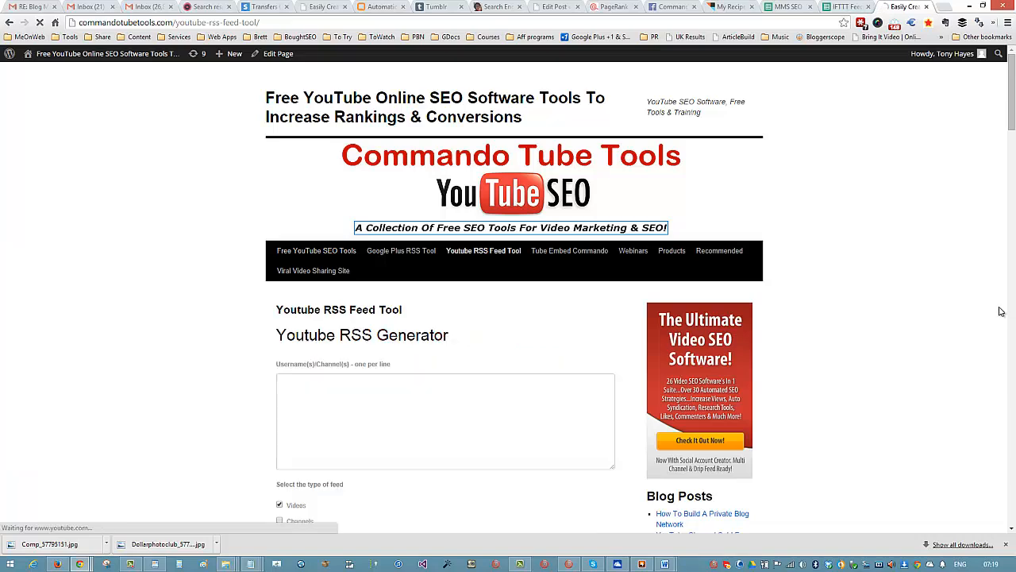
- Generate video RSS feeds for the YouTube channels kissimorg and tonyvideomarketing, entered one per line
scroll(536, 280, "down", 3)
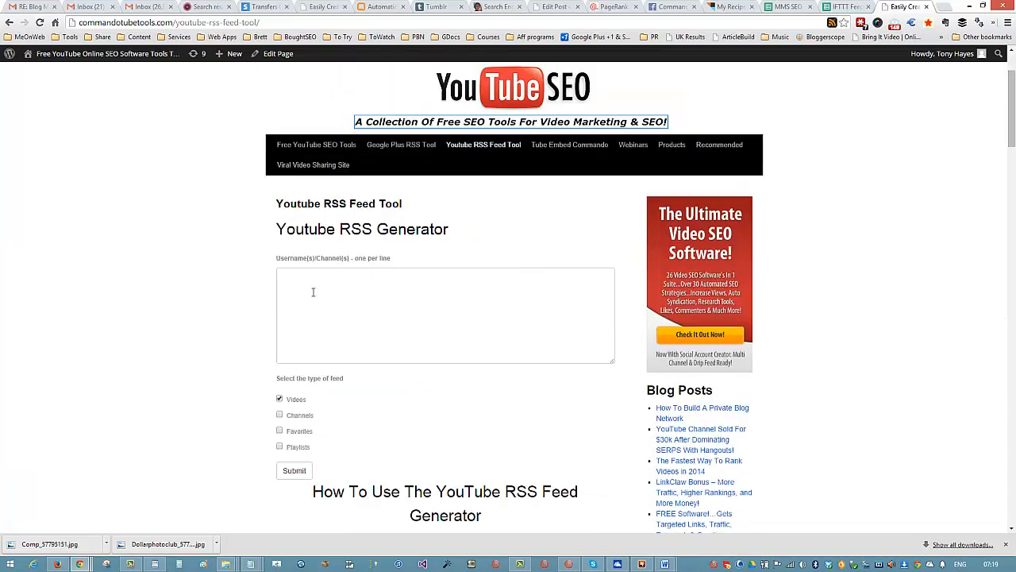
left_click(313, 289)
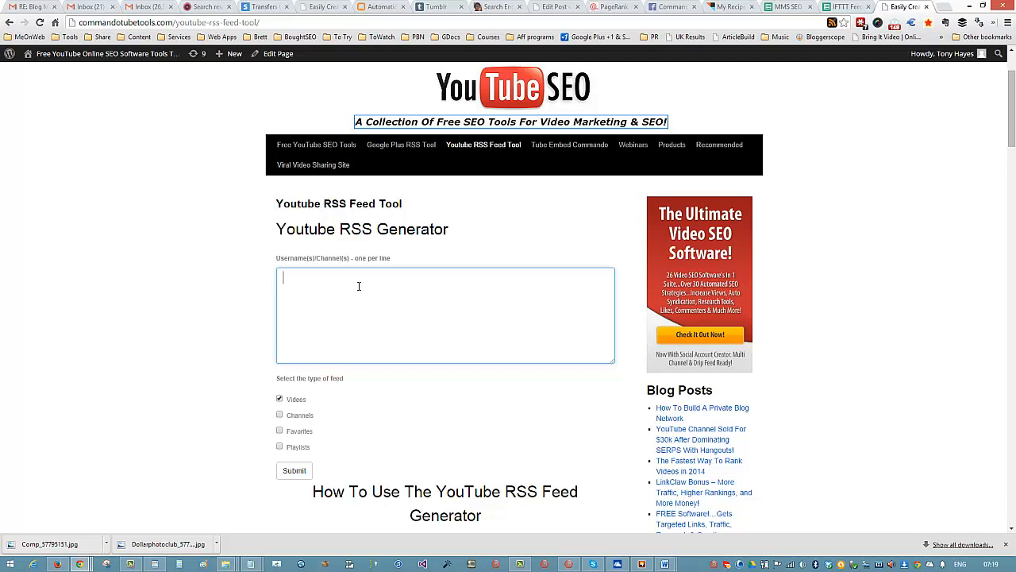
type("issimorg")
key("Return")
type("tonyvideo")
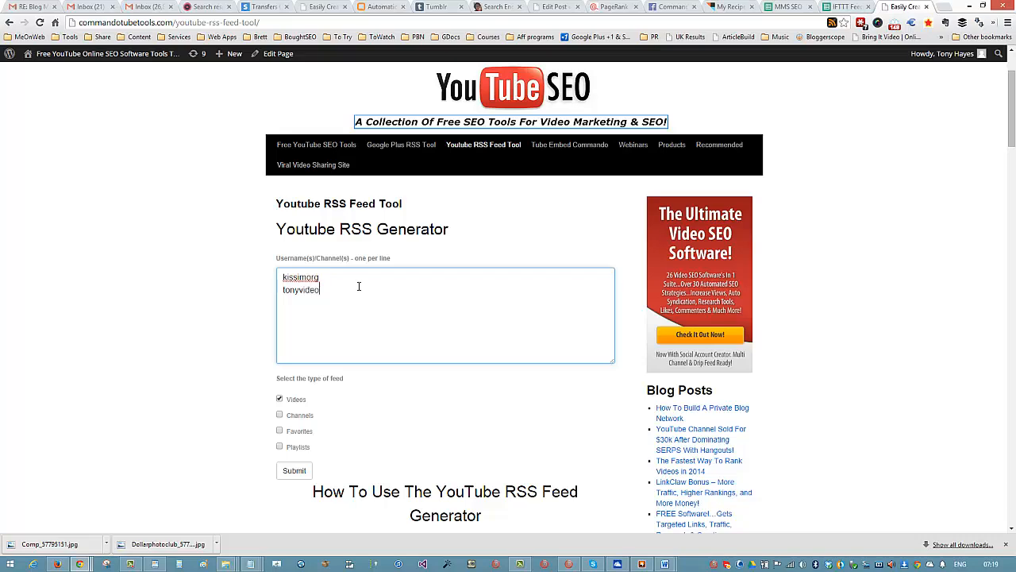
type("marketing")
scroll(412, 259, "down", 2)
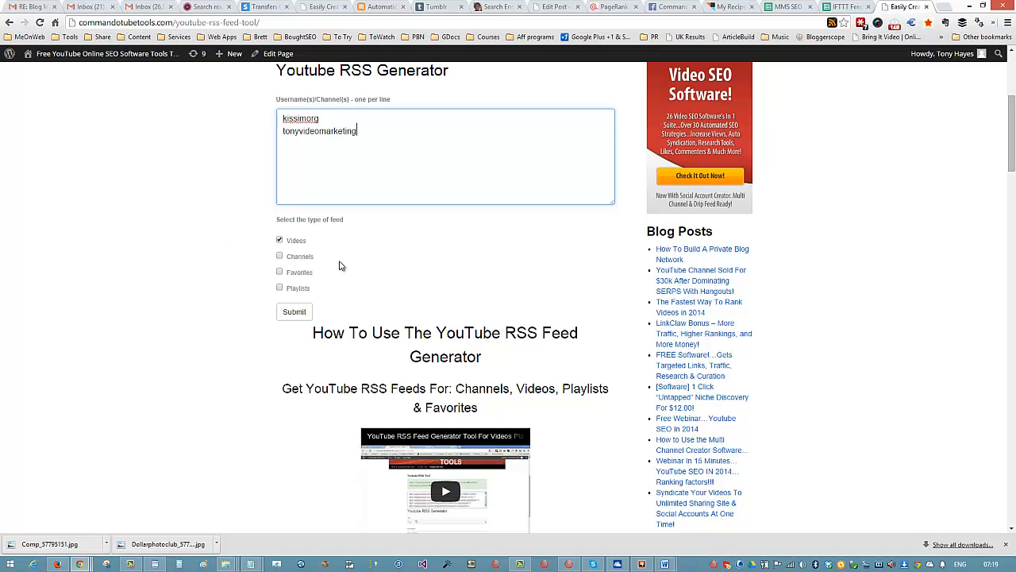
left_click(300, 313)
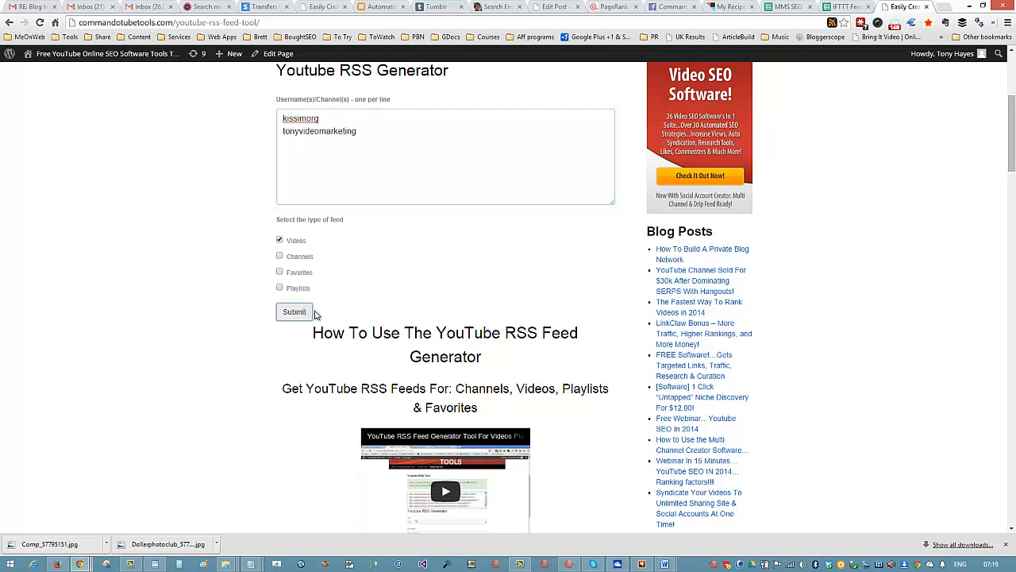
left_click(305, 317)
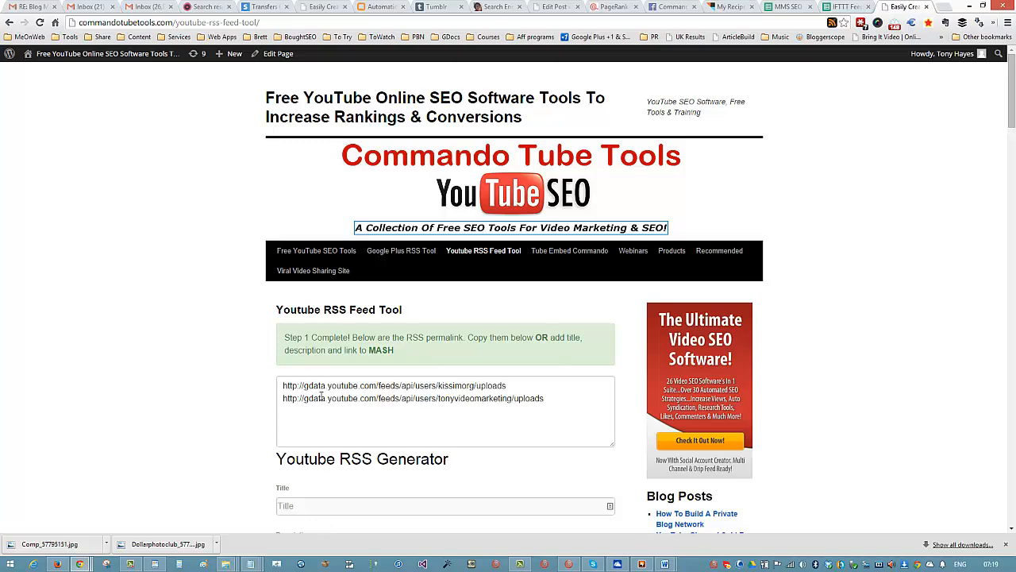
scroll(576, 428, "down", 1)
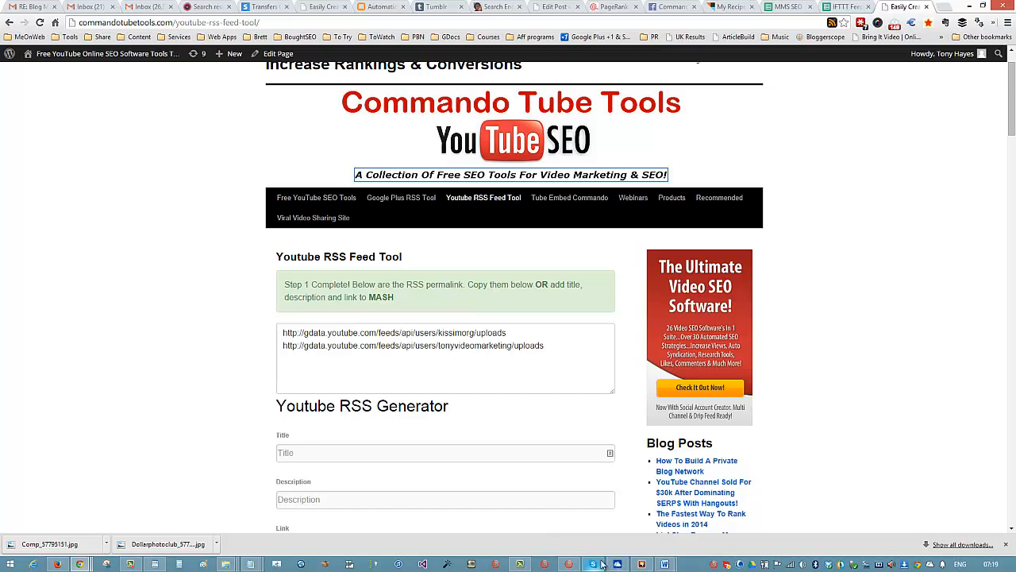
- Switch to IFTTT Backlink Commando and examine the channel names entered in the ChimpFeedr mash-up
left_click(570, 565)
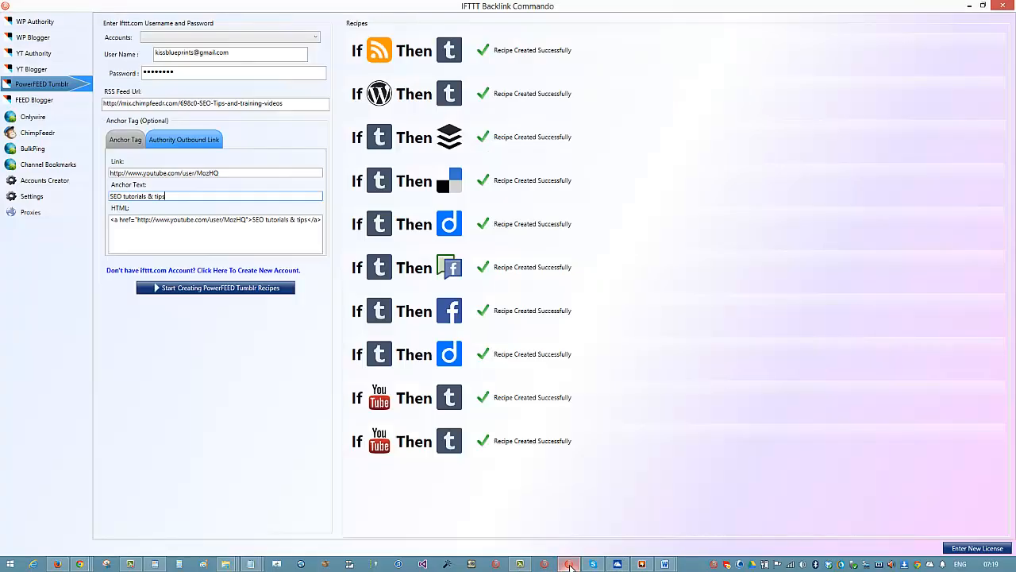
left_click(38, 133)
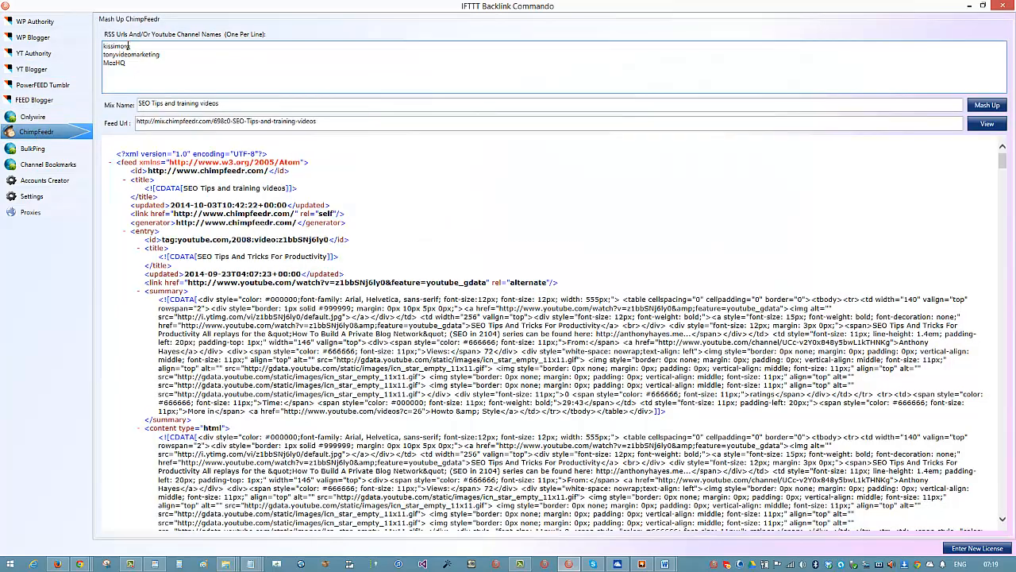
left_click_drag(133, 48, 85, 48)
left_click_drag(168, 56, 101, 59)
left_click(123, 64)
left_click_drag(108, 56, 143, 53)
left_click(143, 53)
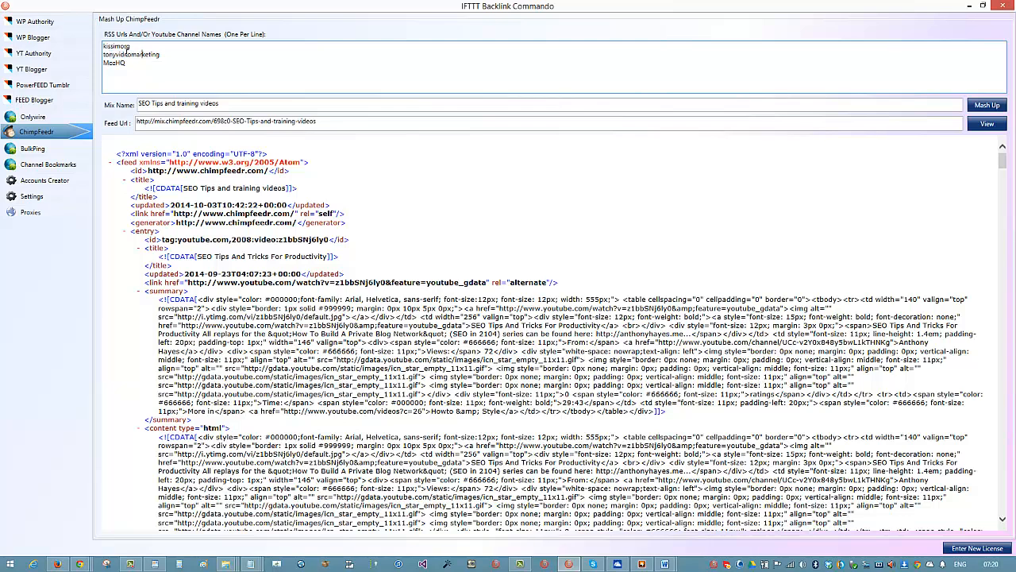
- Return to the Youtube RSS Feed Tool page in Chrome and copy both generated feed URLs
left_click(970, 7)
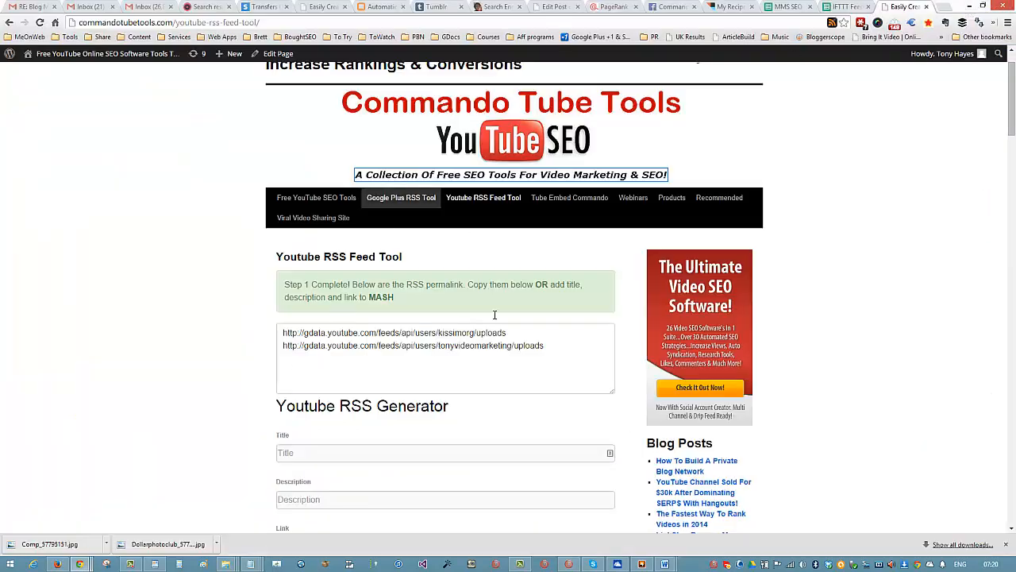
scroll(555, 334, "down", 1)
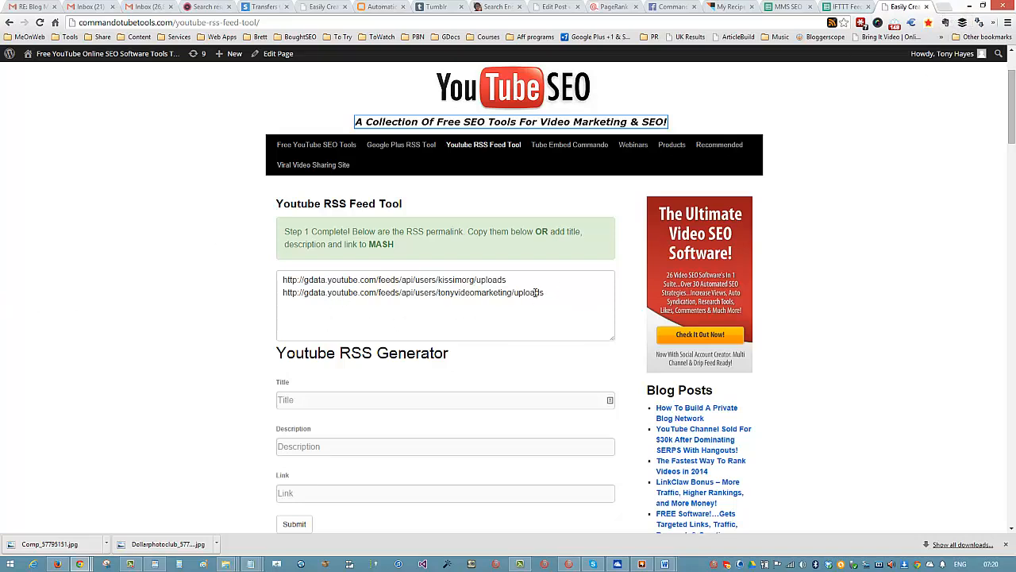
left_click_drag(548, 292, 250, 283)
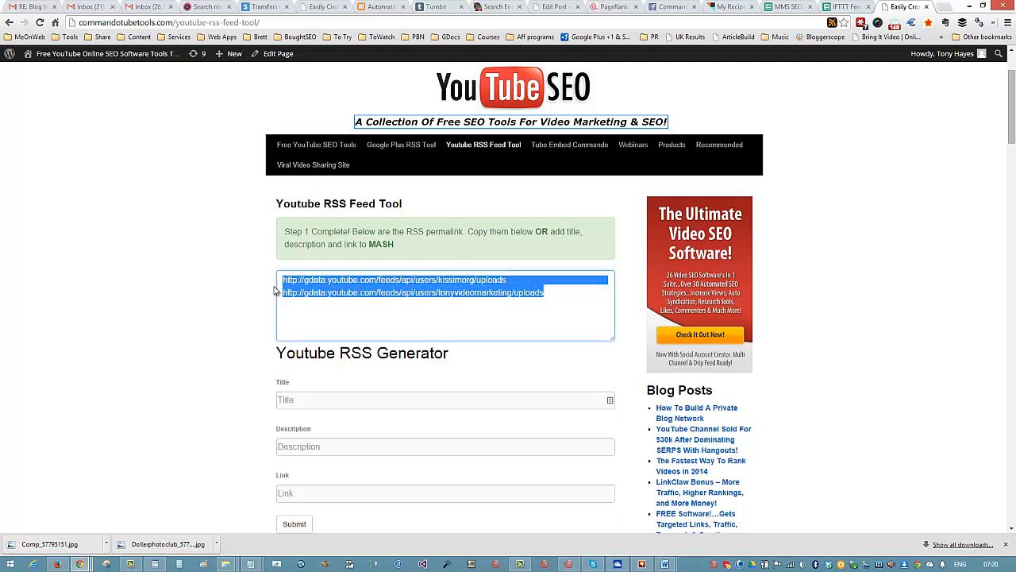
right_click(306, 288)
left_click(334, 338)
left_click(923, 187)
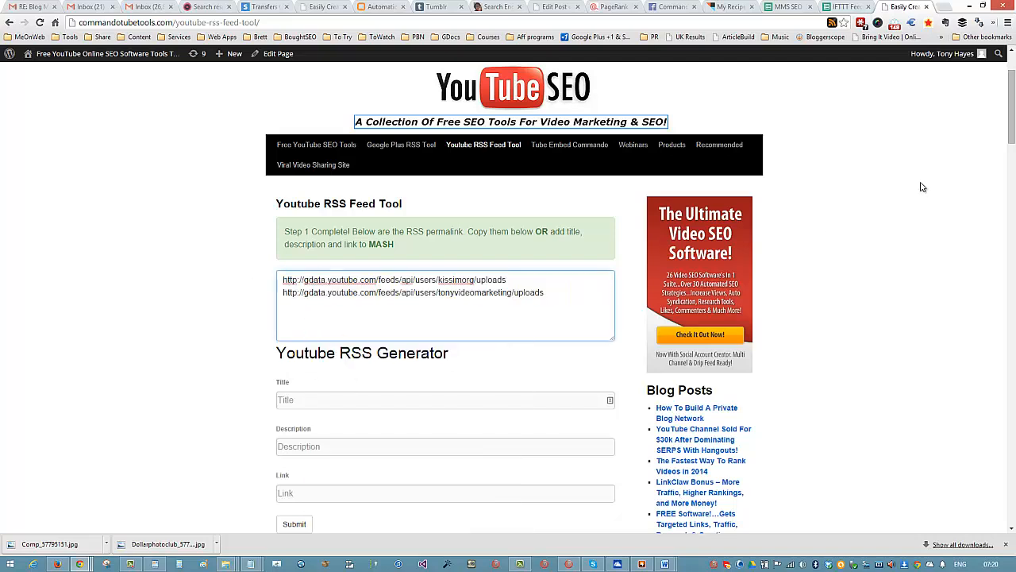
- In IFTTT Backlink Commando, replace the kissimorg and tonyvideomarketing channel names with the copied feed URLs and mash up the SEO Tips and training videos mix
left_click(569, 563)
left_click_drag(169, 58, 102, 46)
right_click(109, 50)
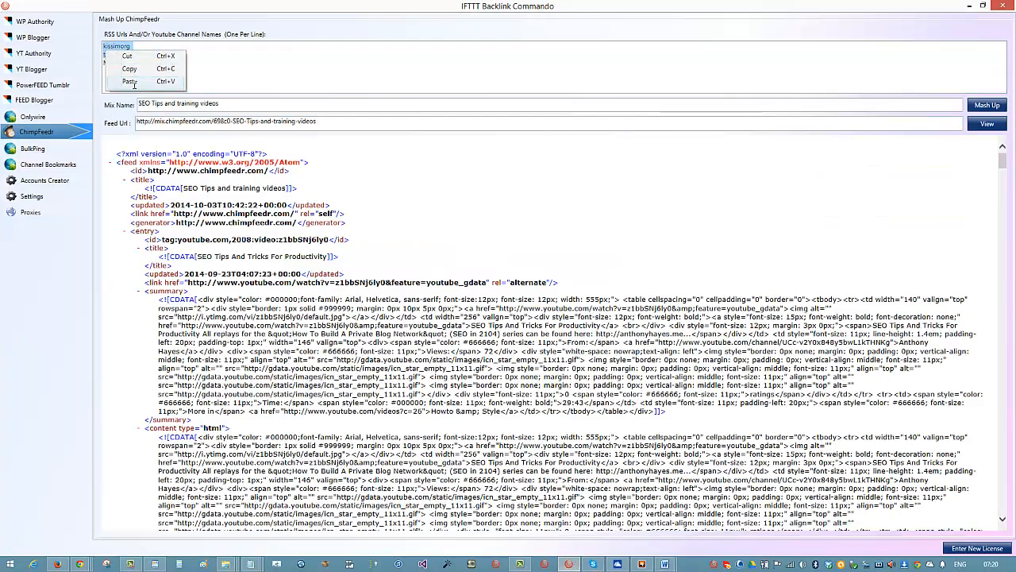
left_click(133, 72)
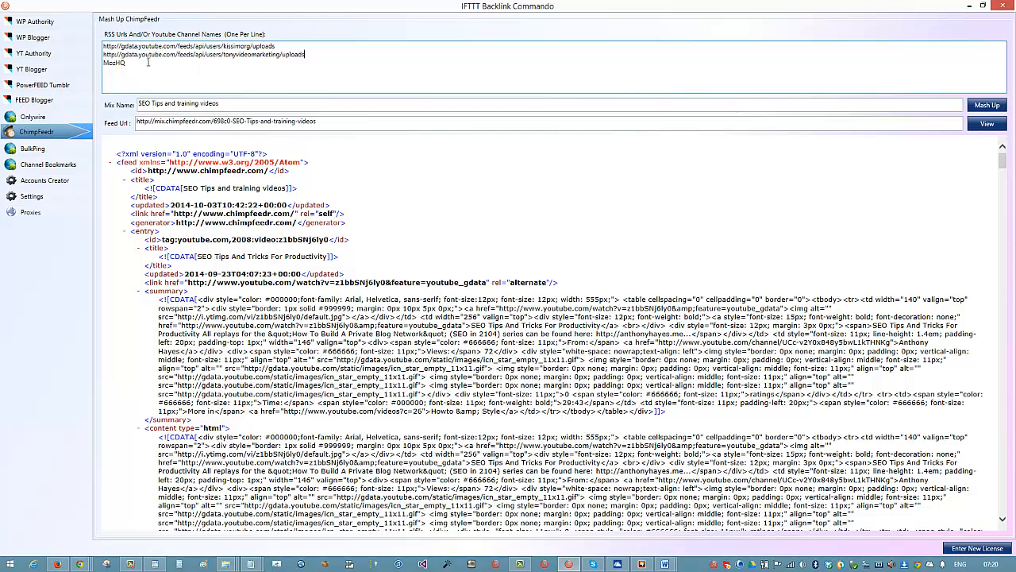
left_click(986, 109)
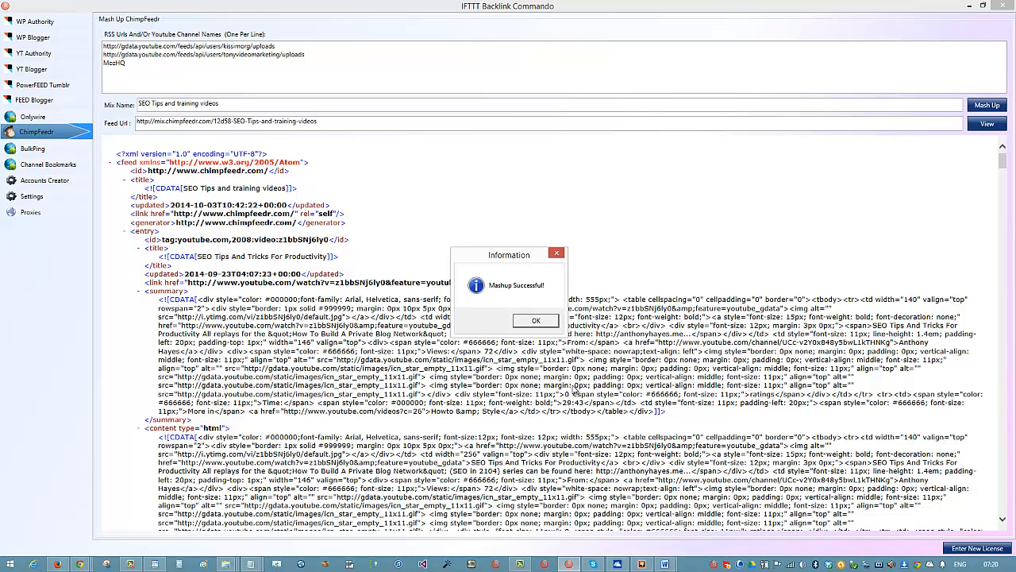
left_click(536, 320)
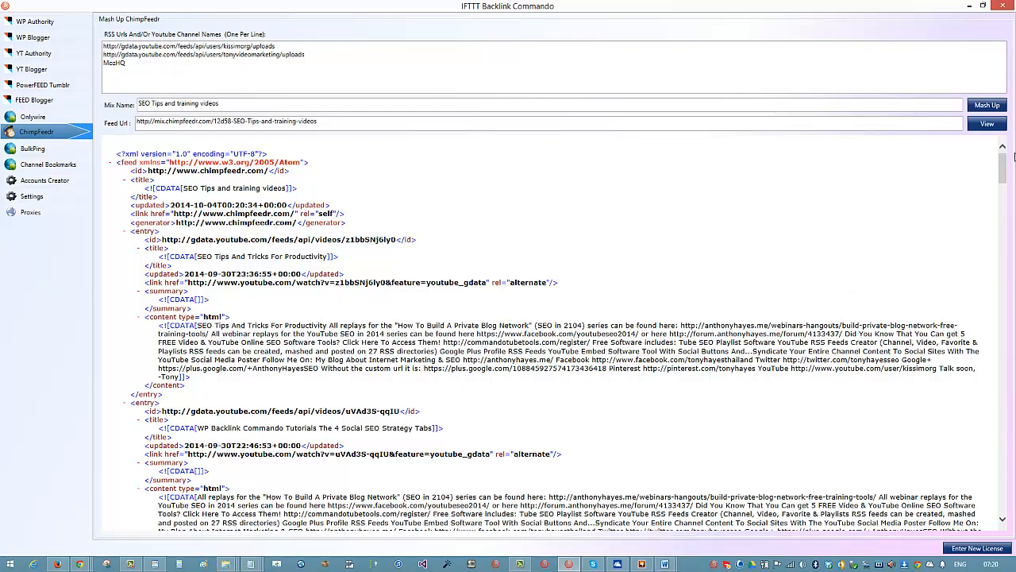
- Examine the entries of the newly mashed feed through to its end and return to the browser
left_click_drag(1006, 163, 1013, 497)
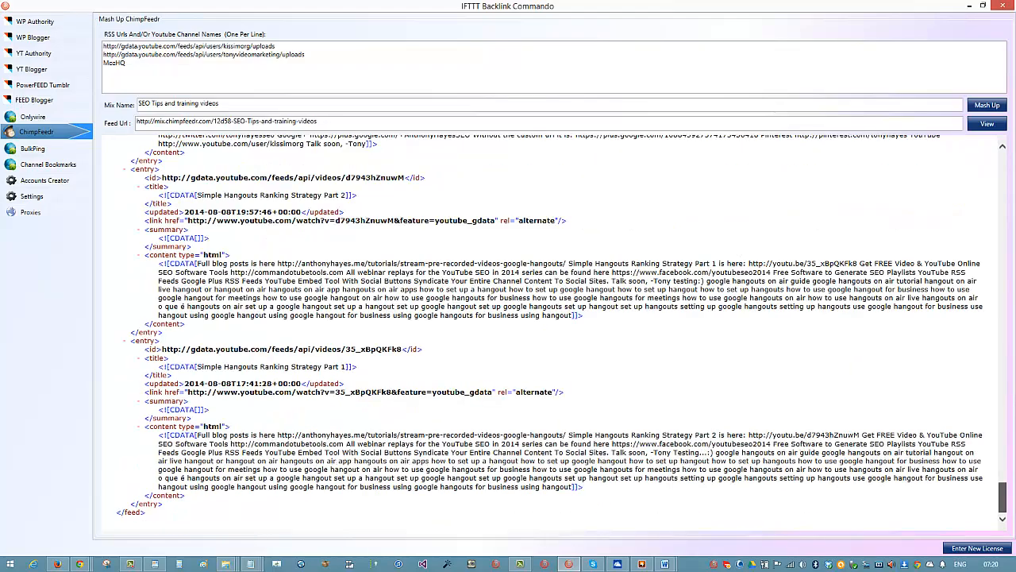
left_click_drag(1003, 568, 981, 135)
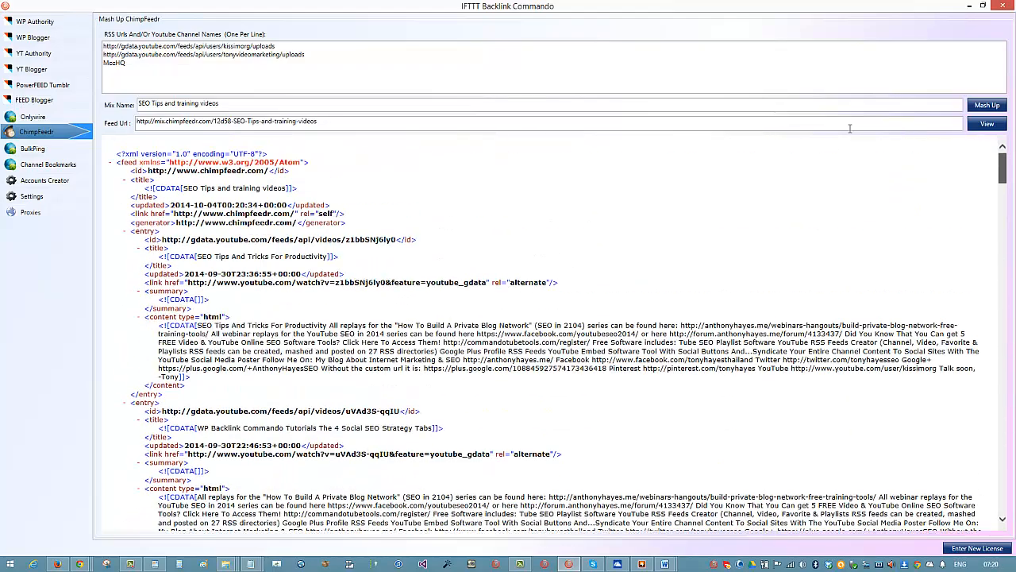
left_click(970, 5)
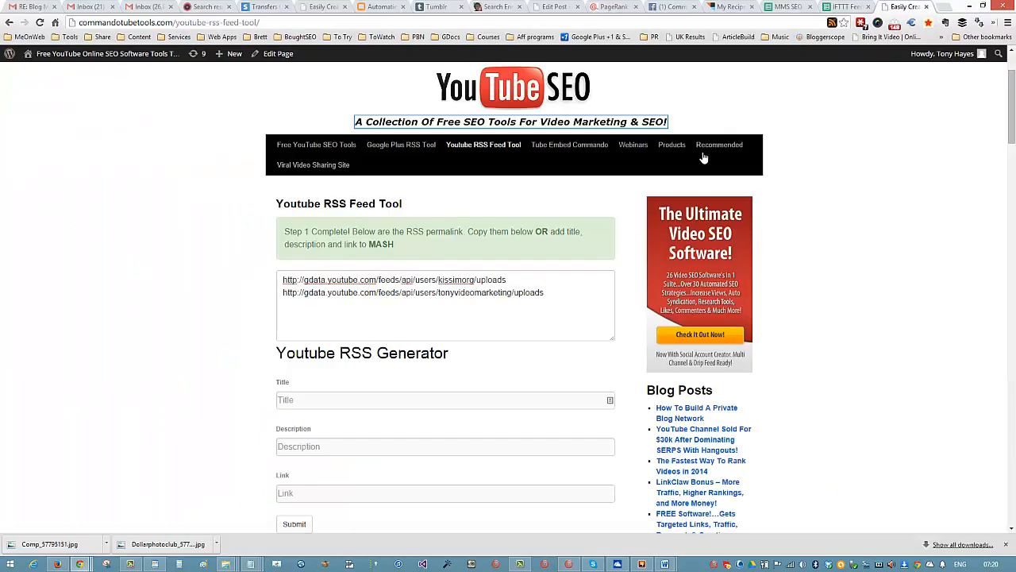
- Search the web for chimfeedr in a new browser tab and open the ChimFeedr result
left_click(939, 7)
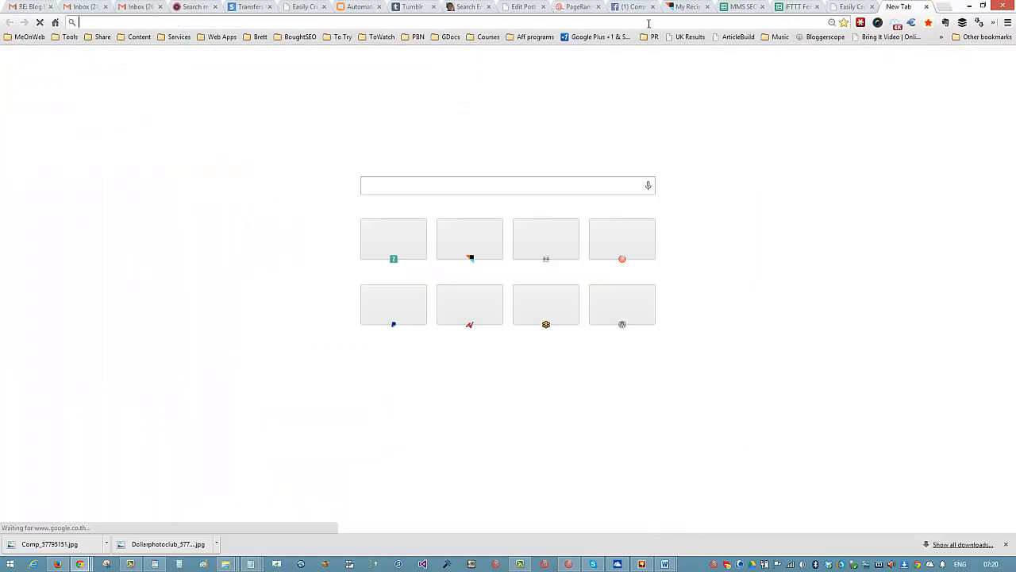
type("cimhimp")
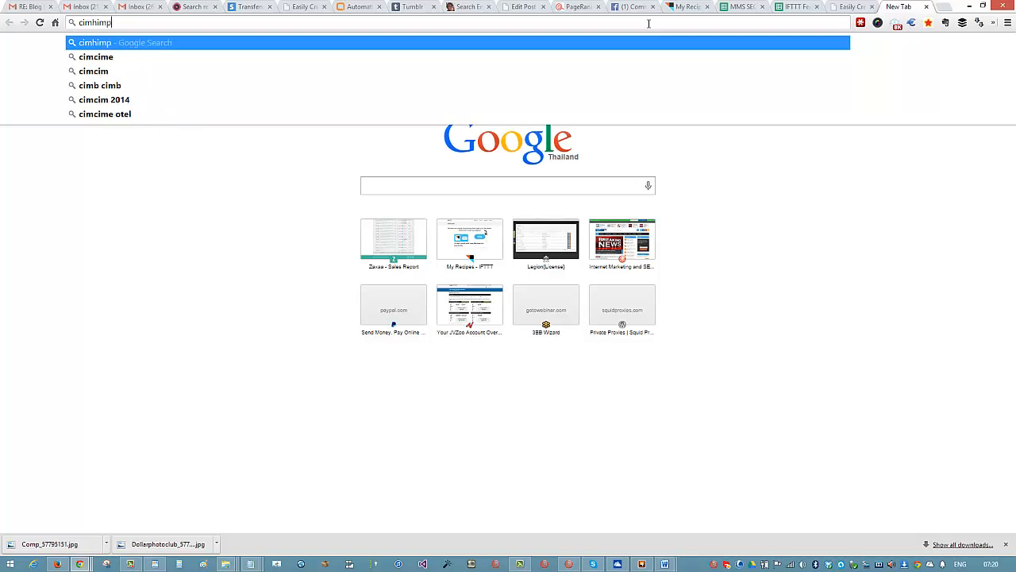
key("BackSpace")
key("BackSpace")
key("BackSpace")
key("BackSpace")
key("BackSpace")
key("BackSpace")
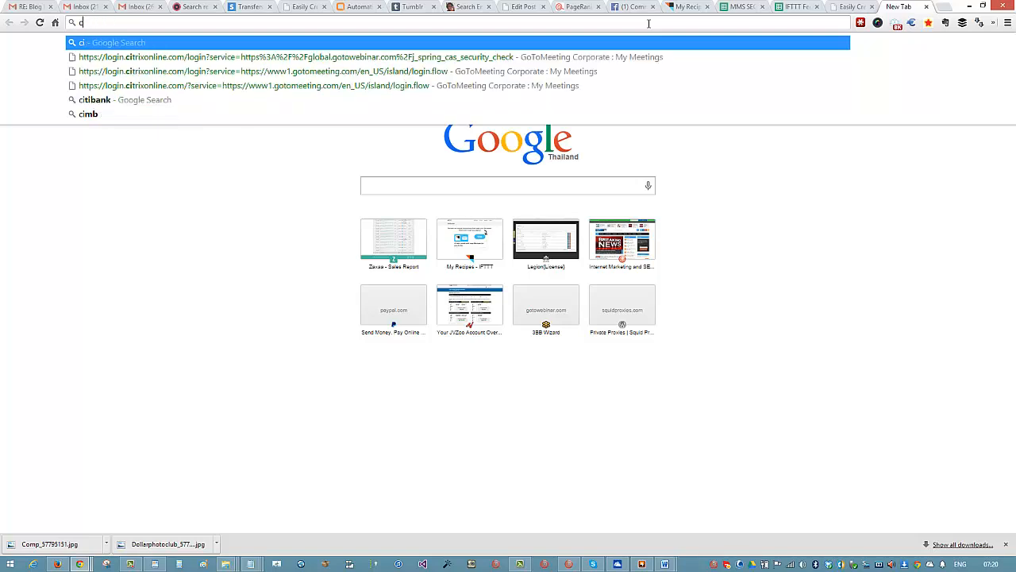
type("himf")
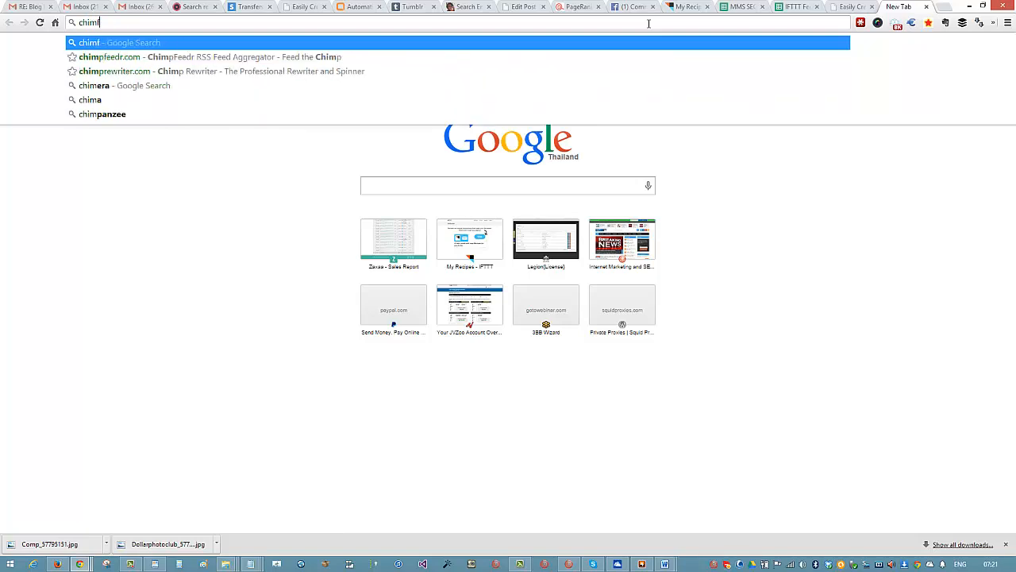
type("eedr")
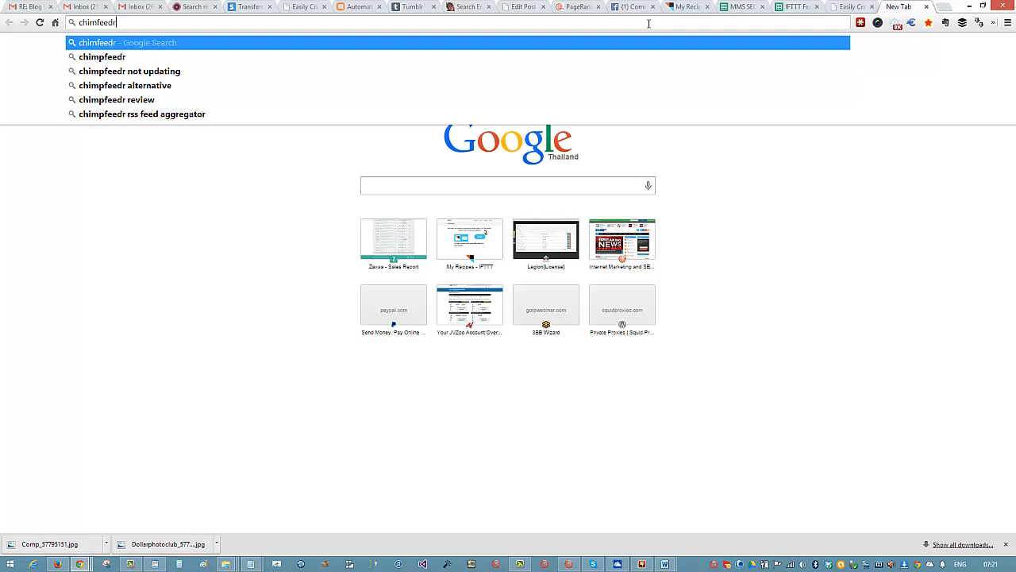
key("Return")
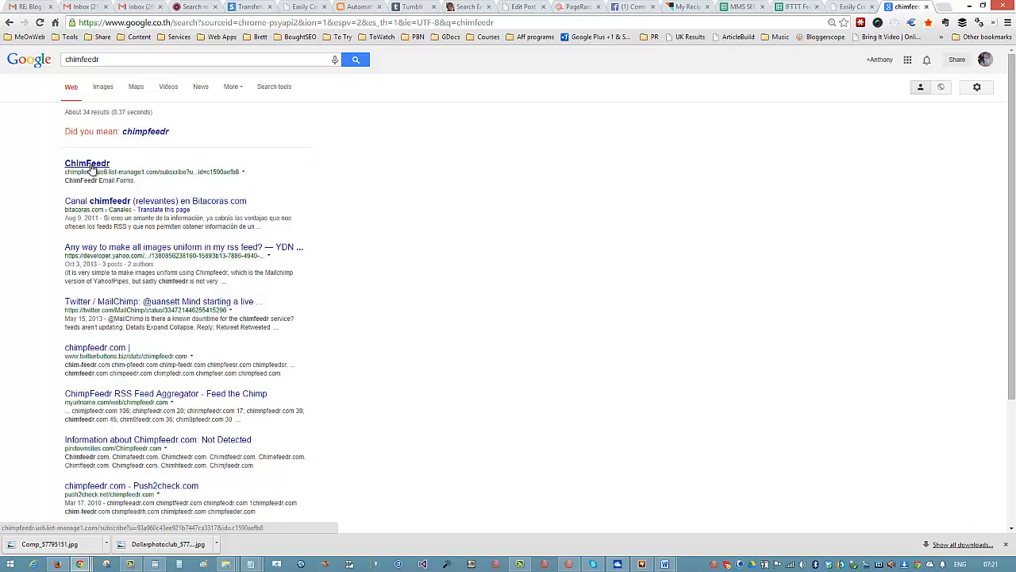
left_click(88, 163)
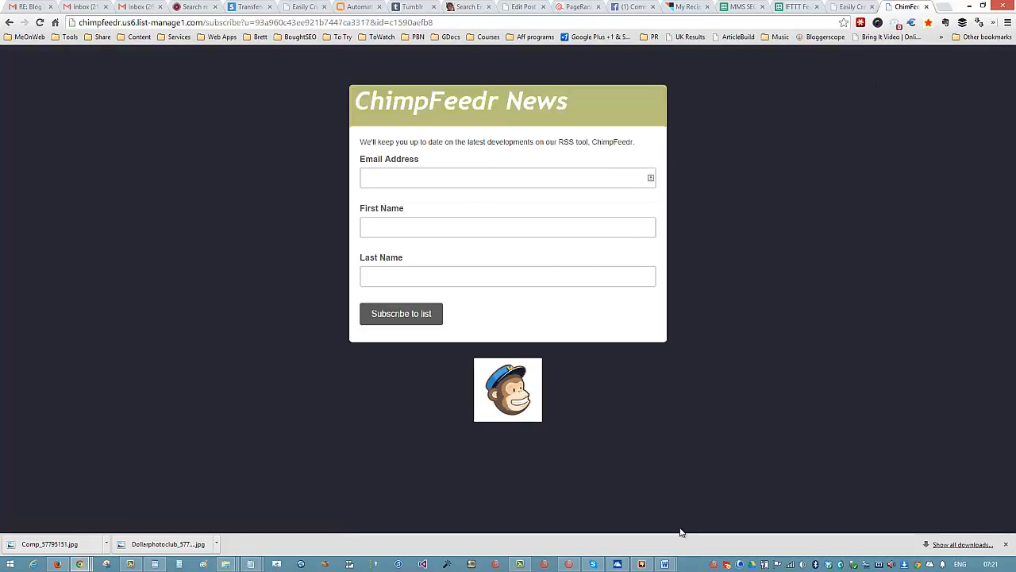
left_click(568, 566)
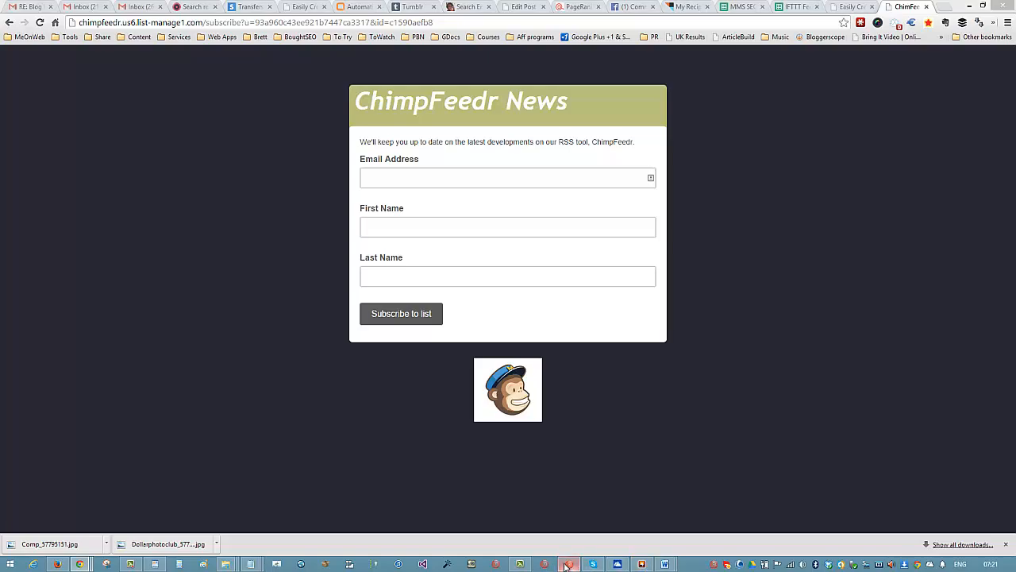
left_click(569, 566)
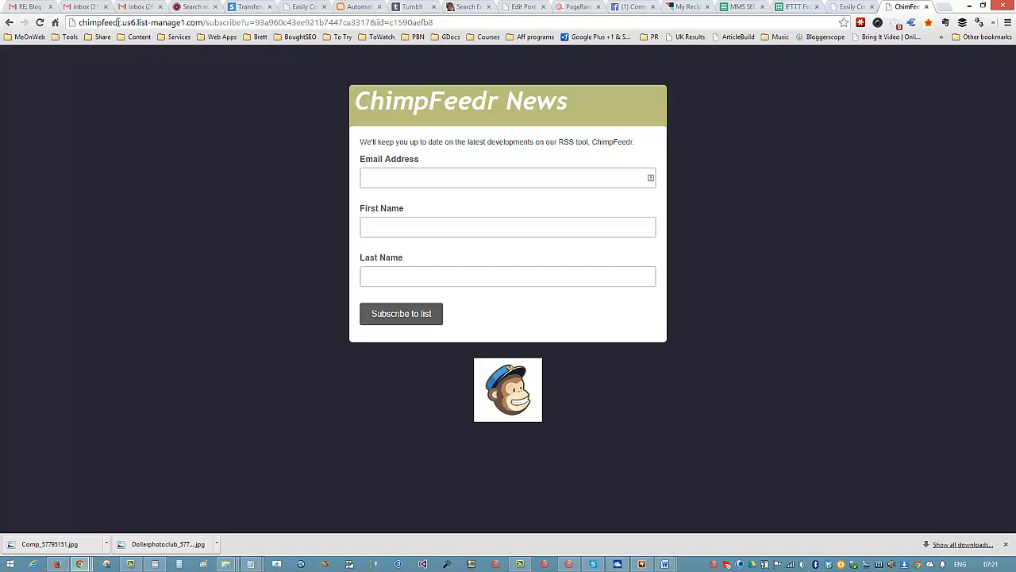
- Search for chimpfeedr by shortening the current address, and open the ChimpFeedr RSS Feed Aggregator site at chimpfeedr.com
left_click_drag(122, 22, 816, 54)
key("BackSpace")
key("Return")
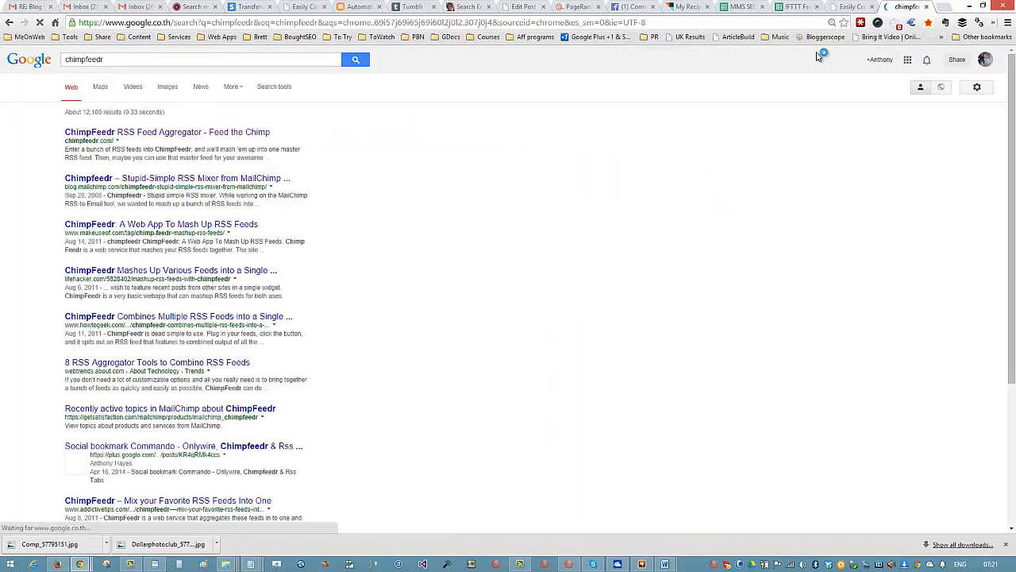
left_click(191, 133)
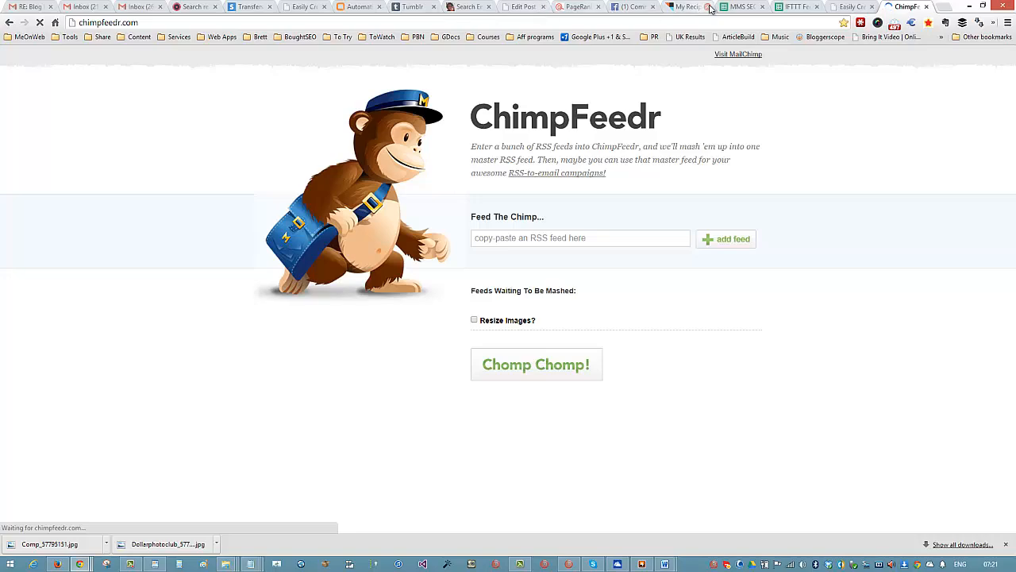
- Copy the kissimorg uploads feed URL from the Youtube RSS Feed Tool page and add it to the ChimpFeedr feeds
left_click(848, 8)
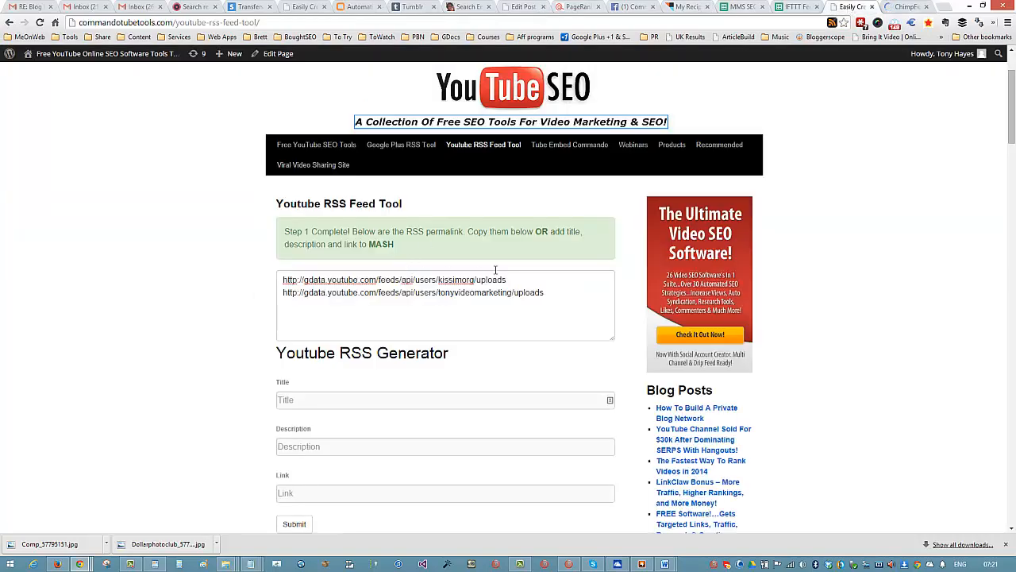
left_click_drag(506, 279, 259, 278)
right_click(293, 274)
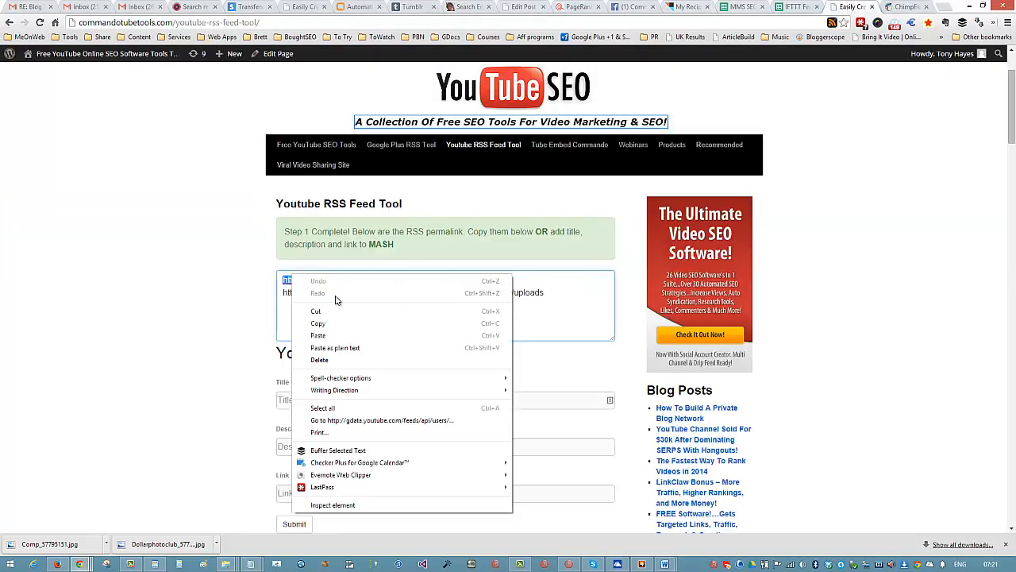
left_click(339, 325)
left_click(897, 7)
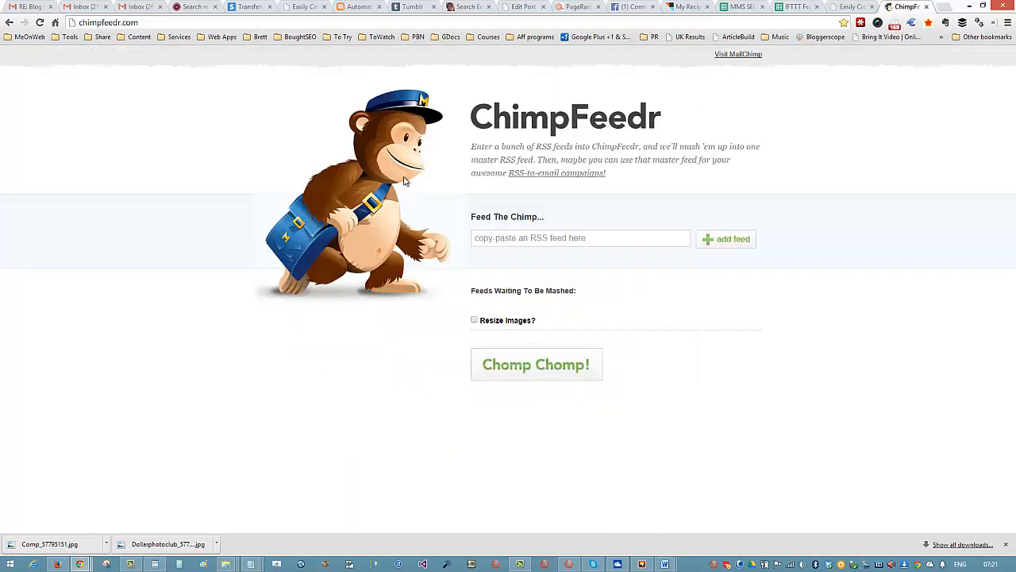
left_click(491, 239)
key("ctrl+v")
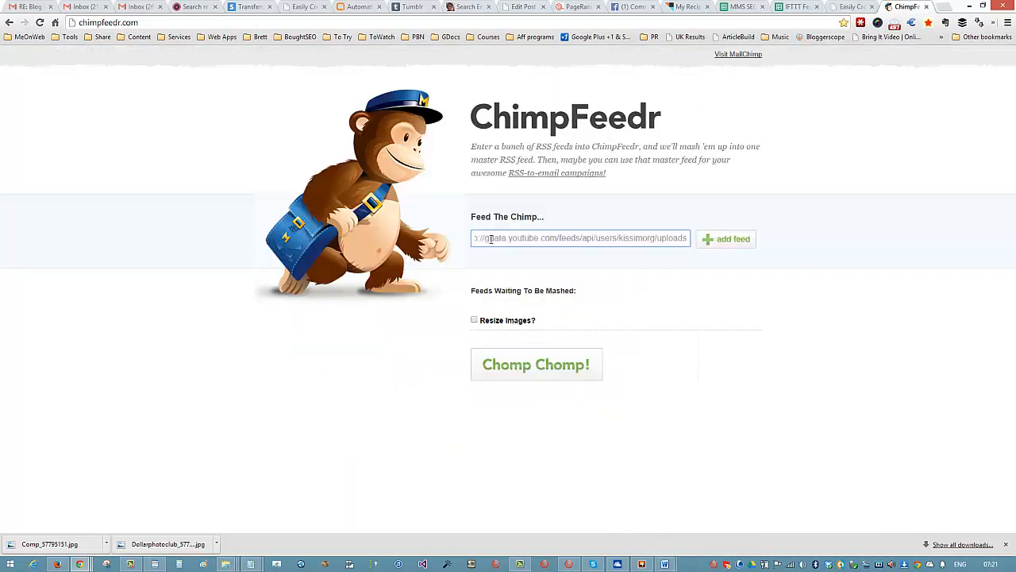
left_click(724, 239)
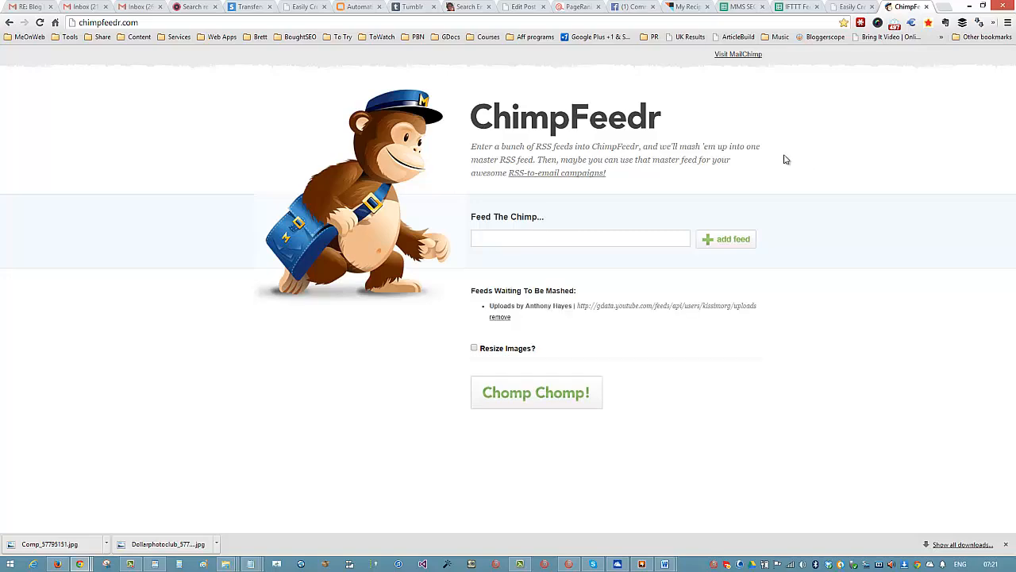
- Copy the tonyvideomarketing uploads feed URL from the Youtube RSS Feed Tool page and add it to the ChimpFeedr feeds
left_click(849, 6)
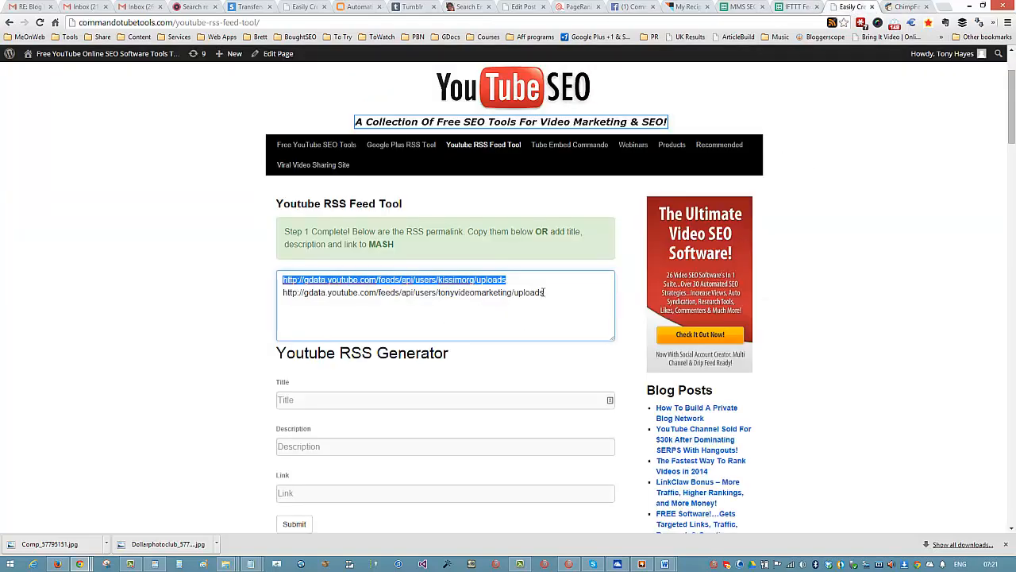
left_click_drag(545, 292, 301, 302)
right_click(310, 298)
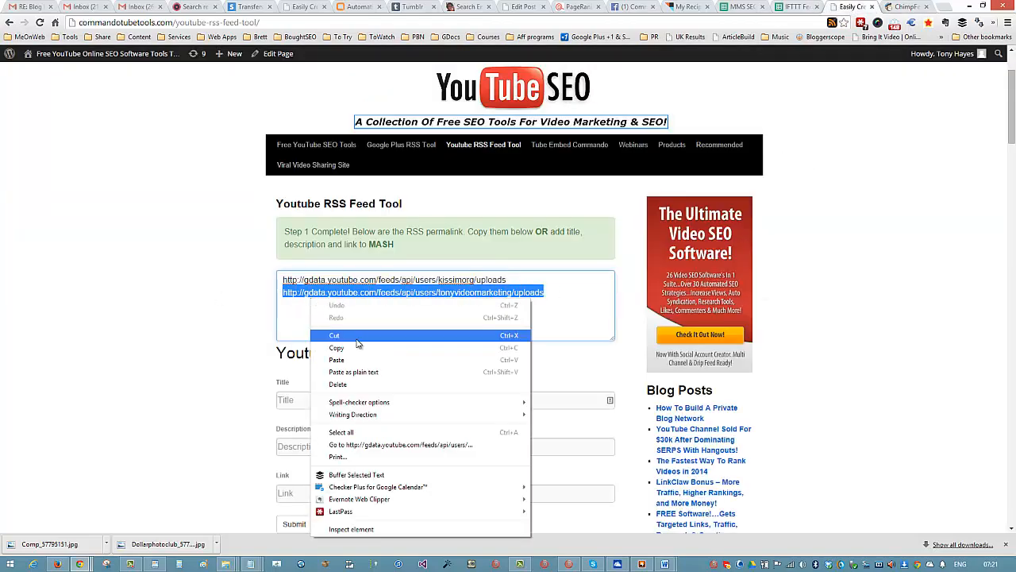
left_click(334, 345)
left_click(916, 11)
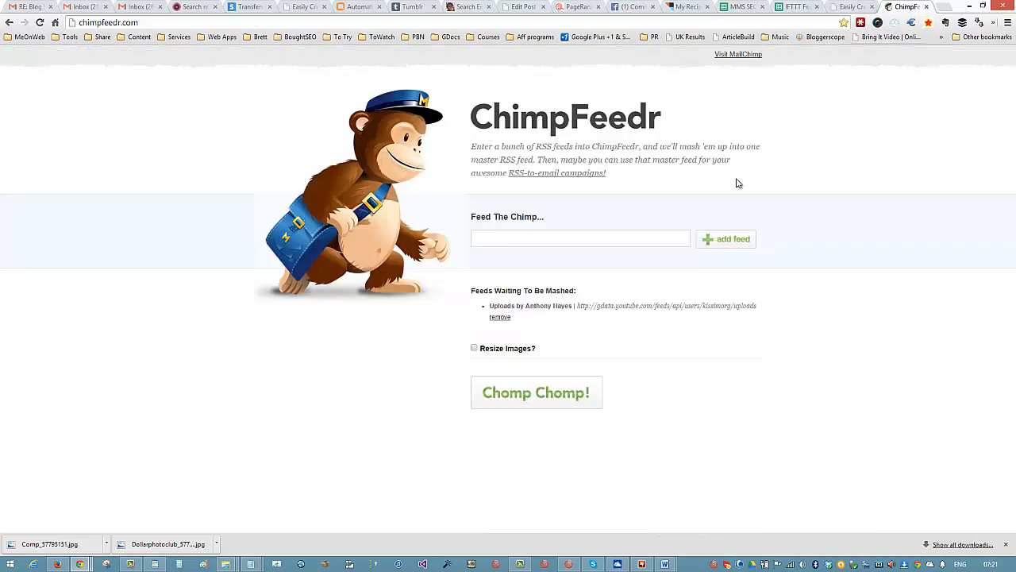
left_click(532, 234)
key("ctrl+v")
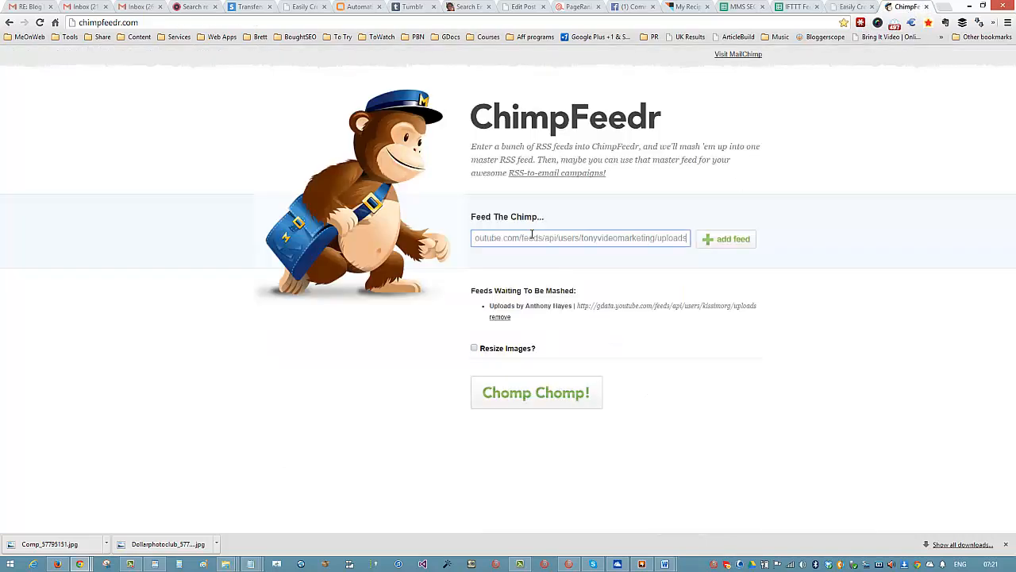
left_click(709, 240)
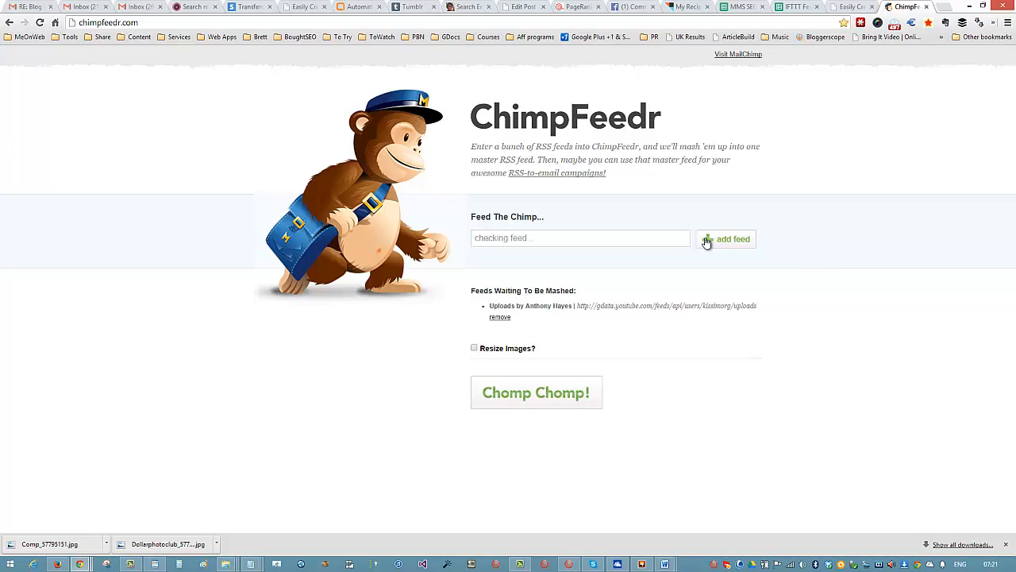
- Add a third ChimpFeedr feed by reusing the copied URL with its channel name changed to mozhq
left_click(537, 240)
key("ctrl+v")
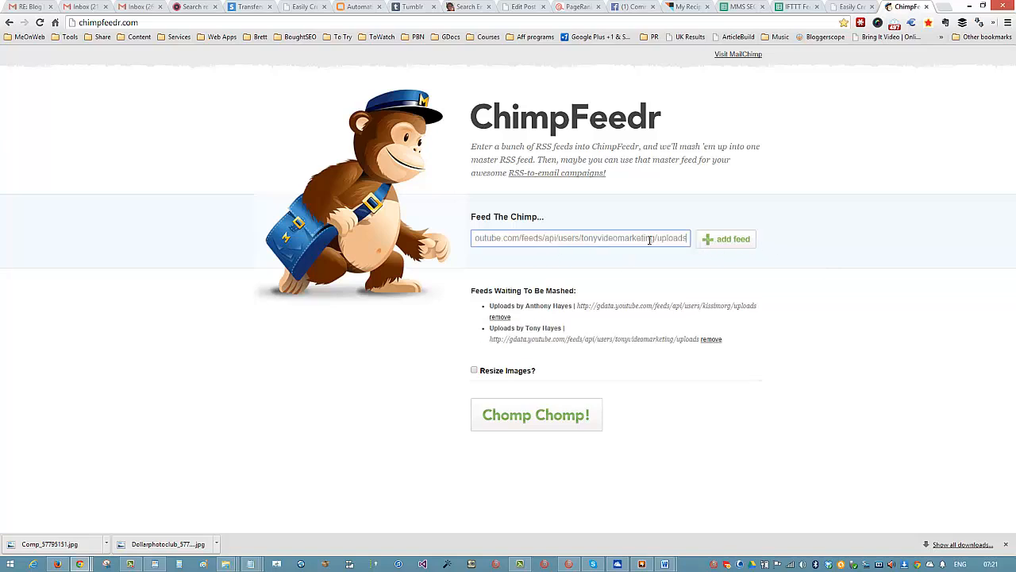
left_click_drag(655, 236, 584, 237)
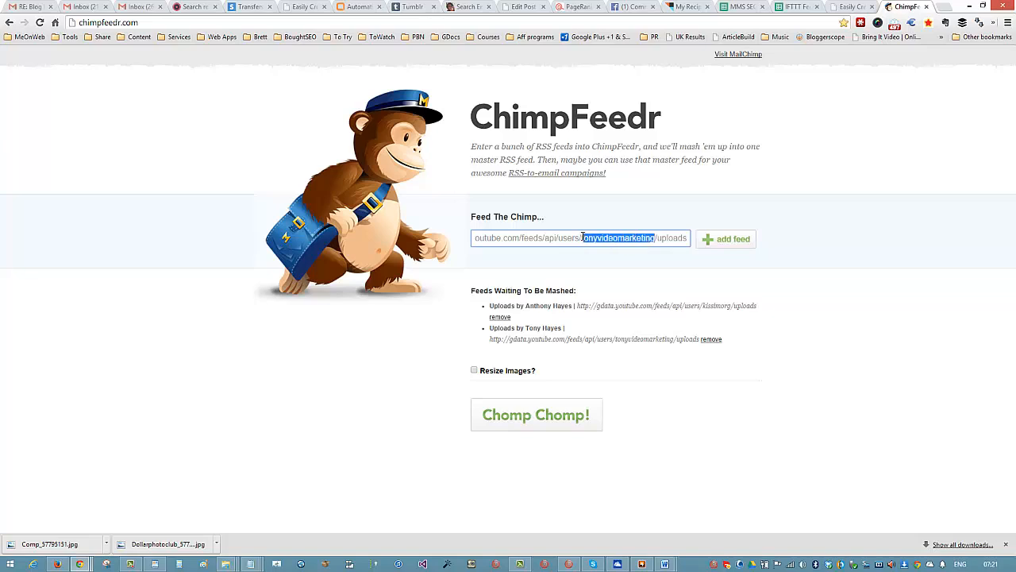
type("moz")
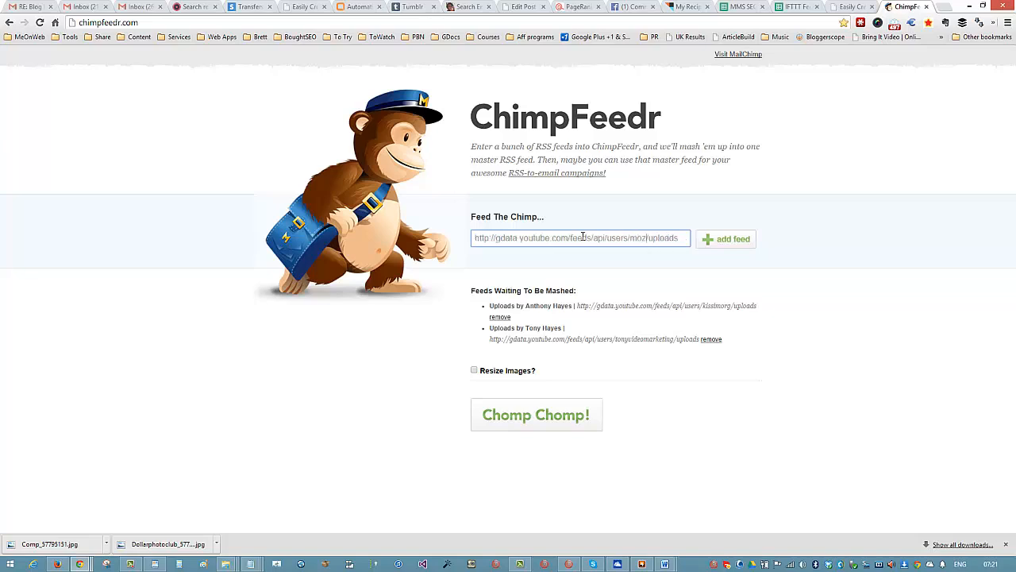
type("hq")
left_click(725, 241)
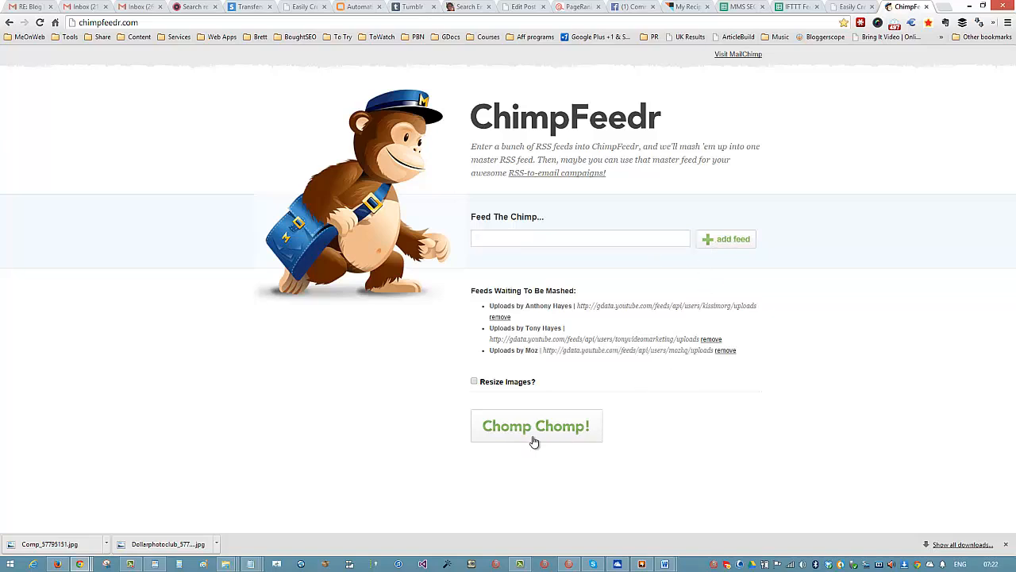
- Enable image resizing and mash the waiting feeds into a mix named "seo training video tutorials"
left_click(474, 382)
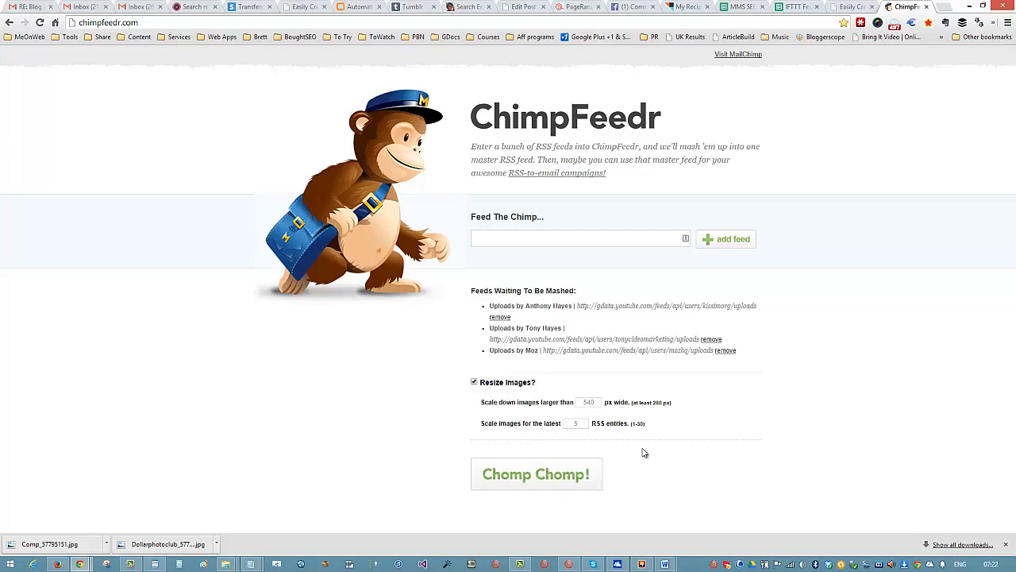
left_click(527, 476)
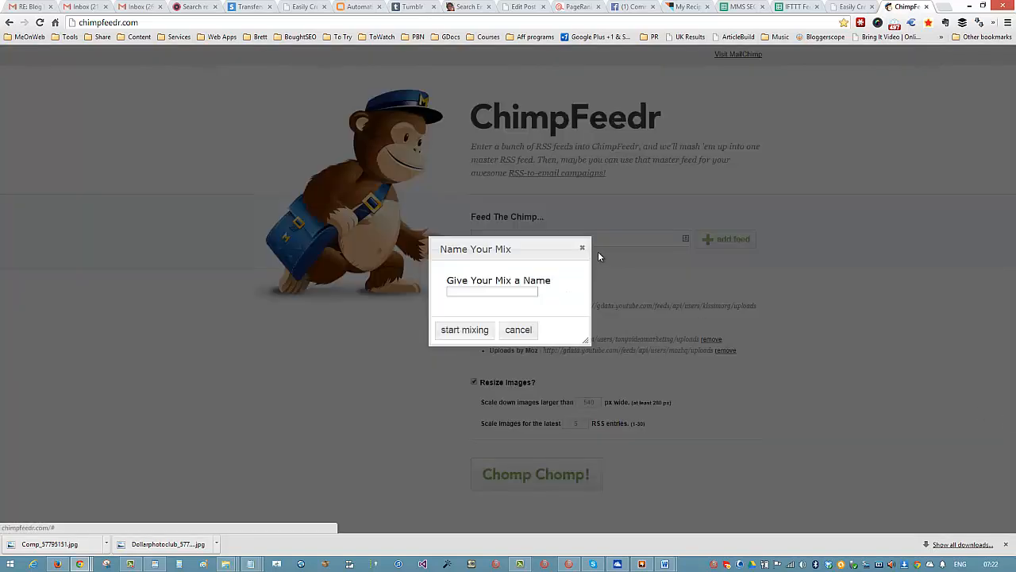
left_click(478, 291)
type("se")
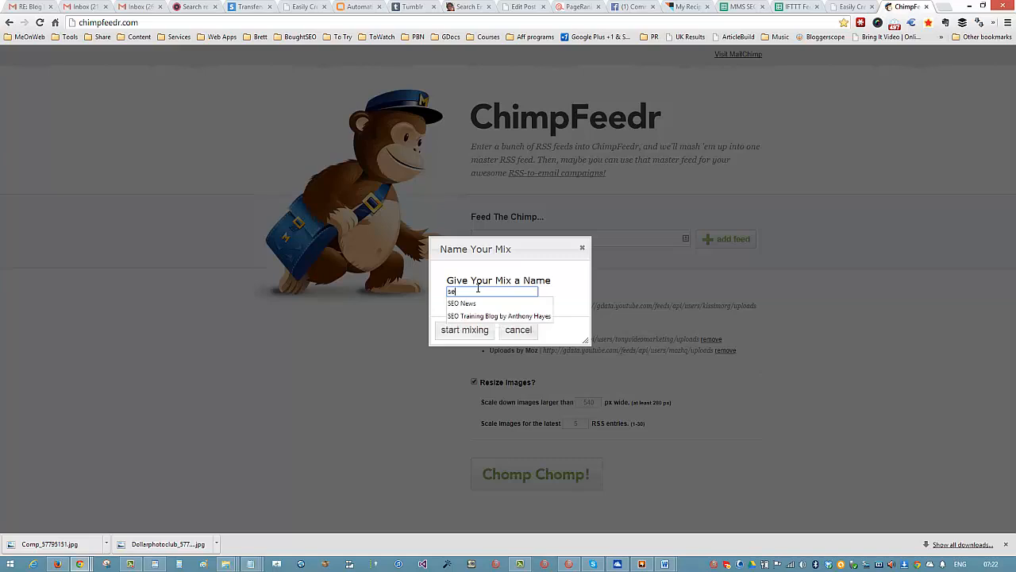
type("o training ")
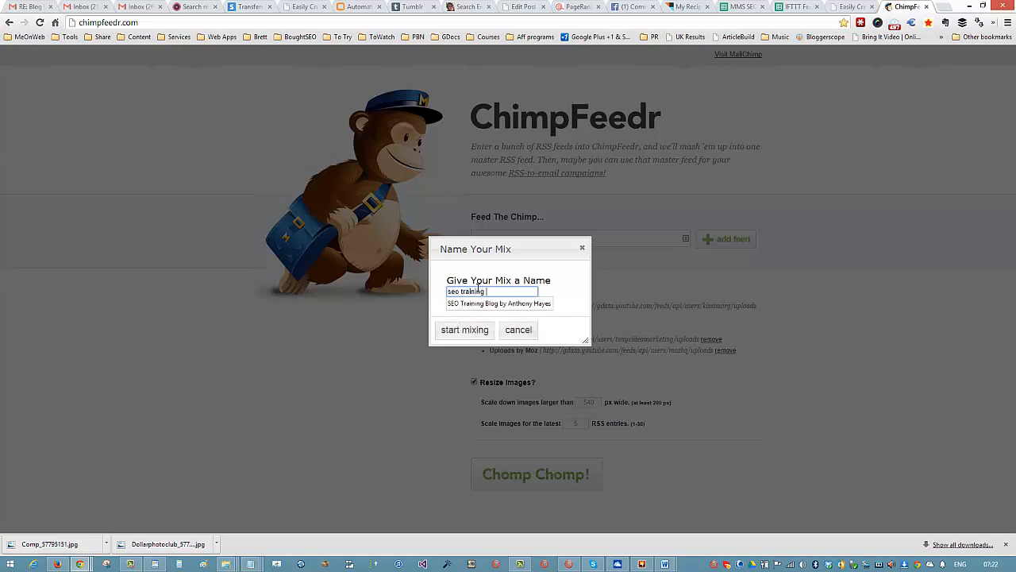
type("video tutorials")
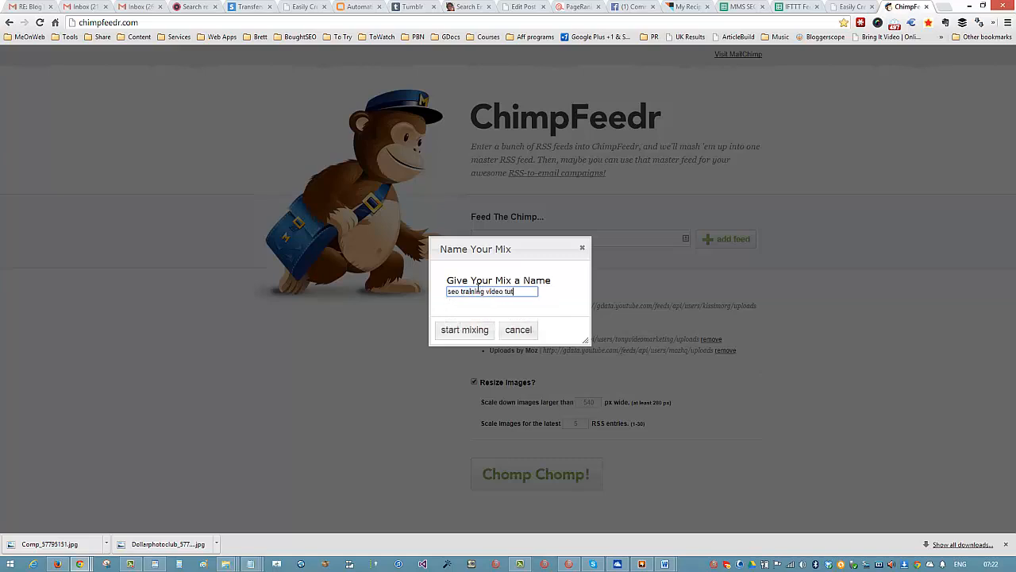
left_click(466, 332)
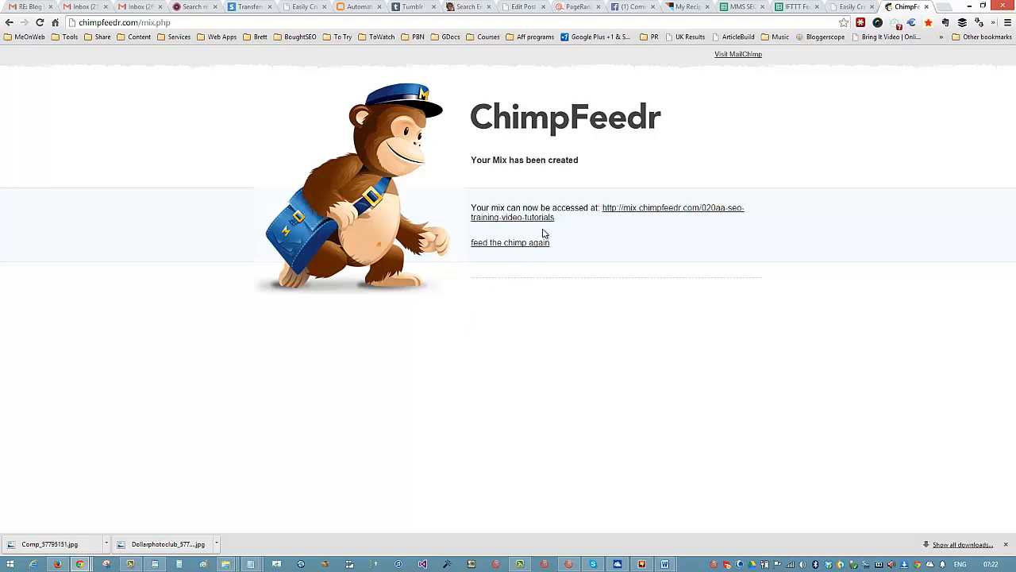
- Copy the new mix's link address and use it as the PowerFEED Tumblr RSS feed URL in IFTTT Backlink Commando, replacing the existing one
right_click(639, 207)
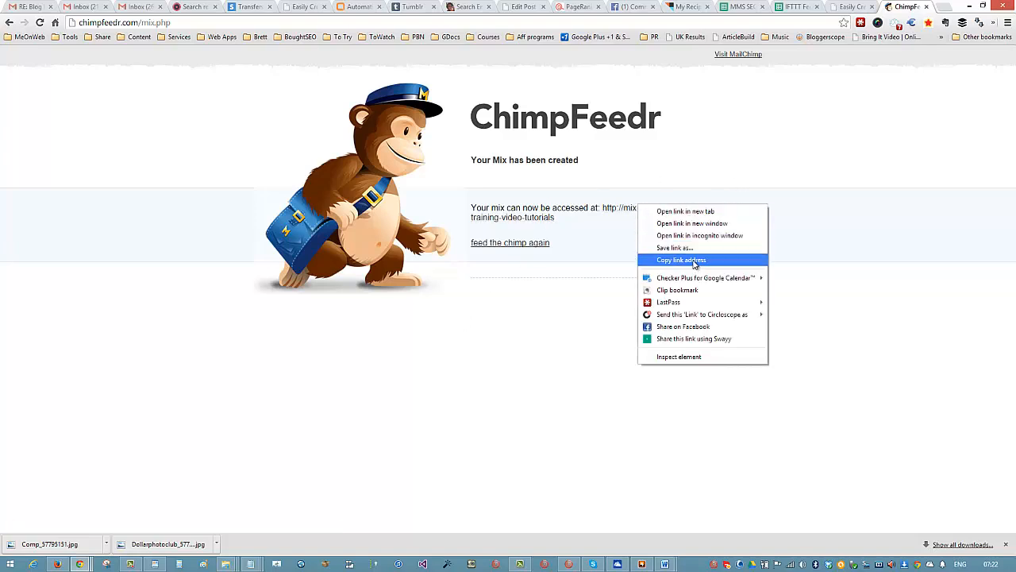
left_click(682, 260)
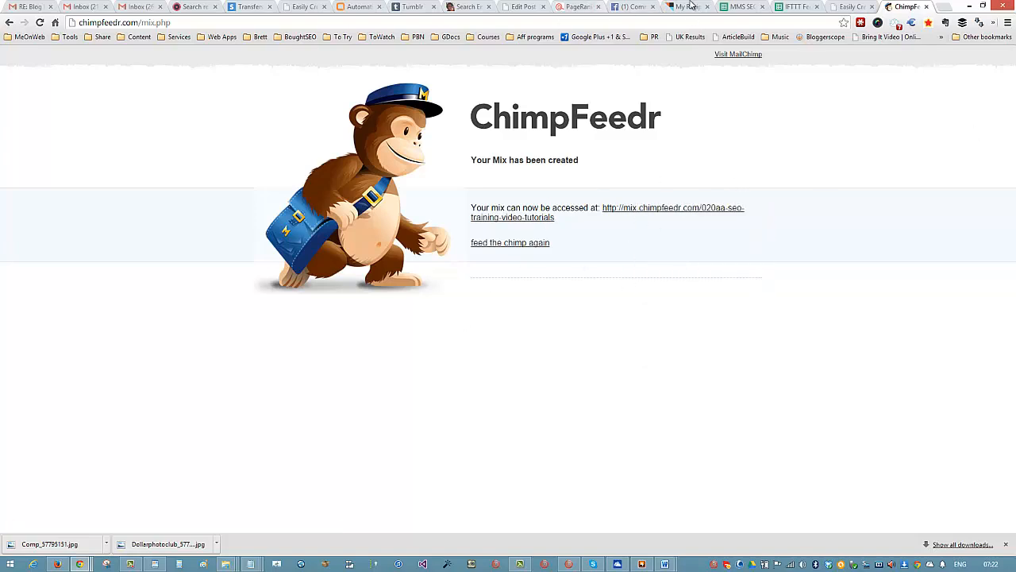
left_click(571, 564)
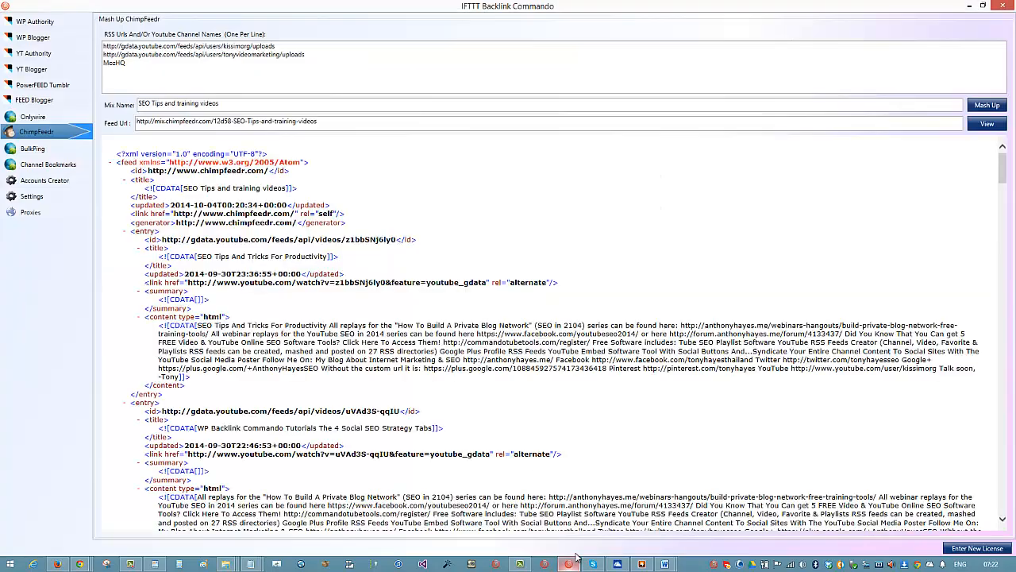
left_click(44, 83)
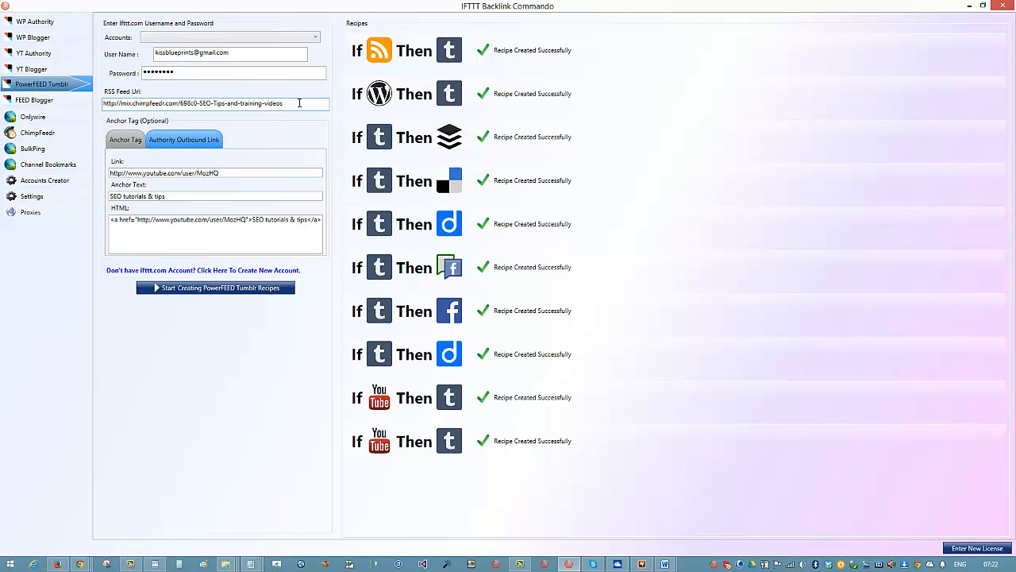
left_click_drag(299, 103, 99, 103)
key("ctrl+v")
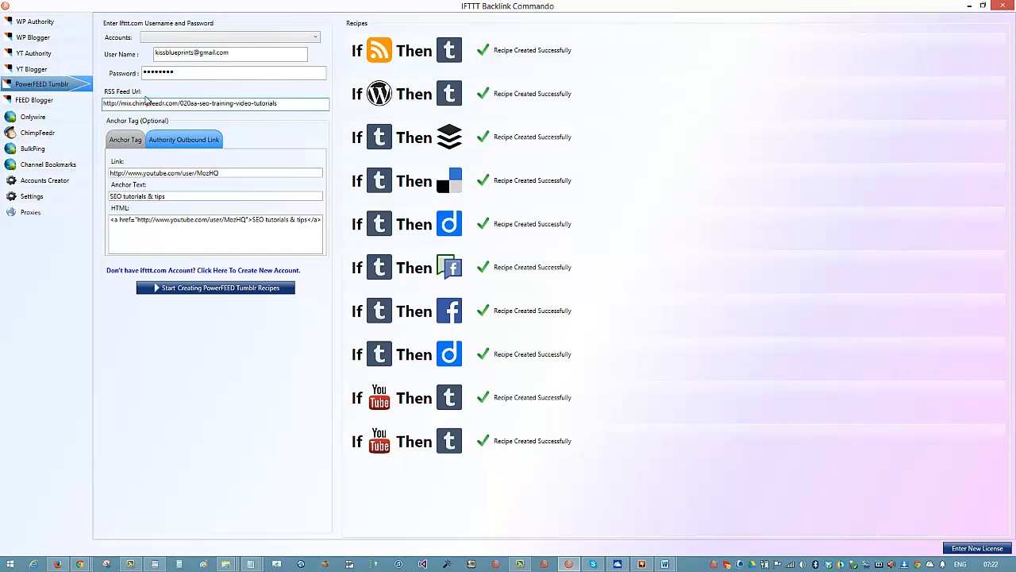
left_click(969, 5)
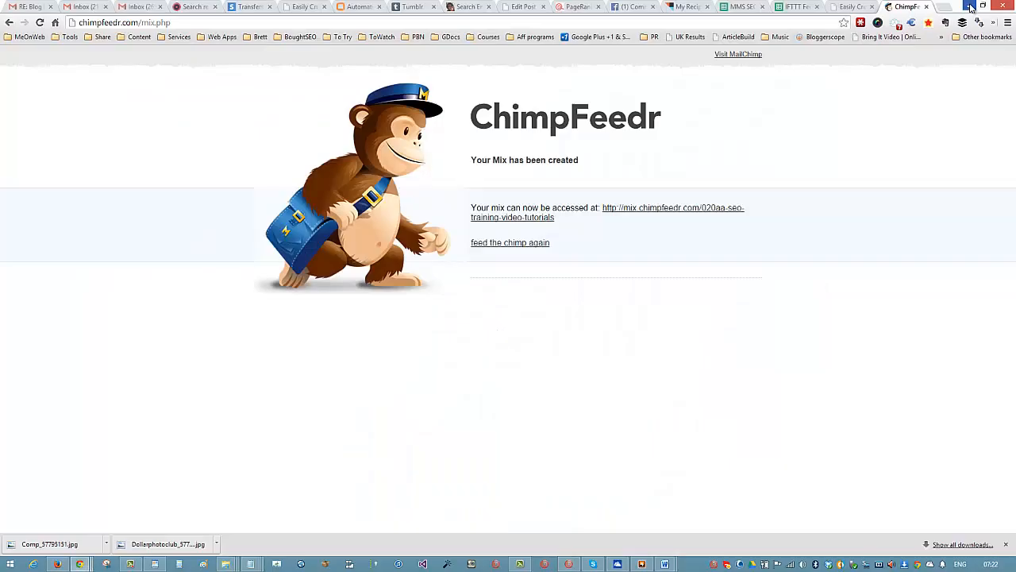
- Switch to the IFTTT Feed Recipe Planning spreadsheet and review the entries in the My Content and Authority Content columns
left_click(788, 7)
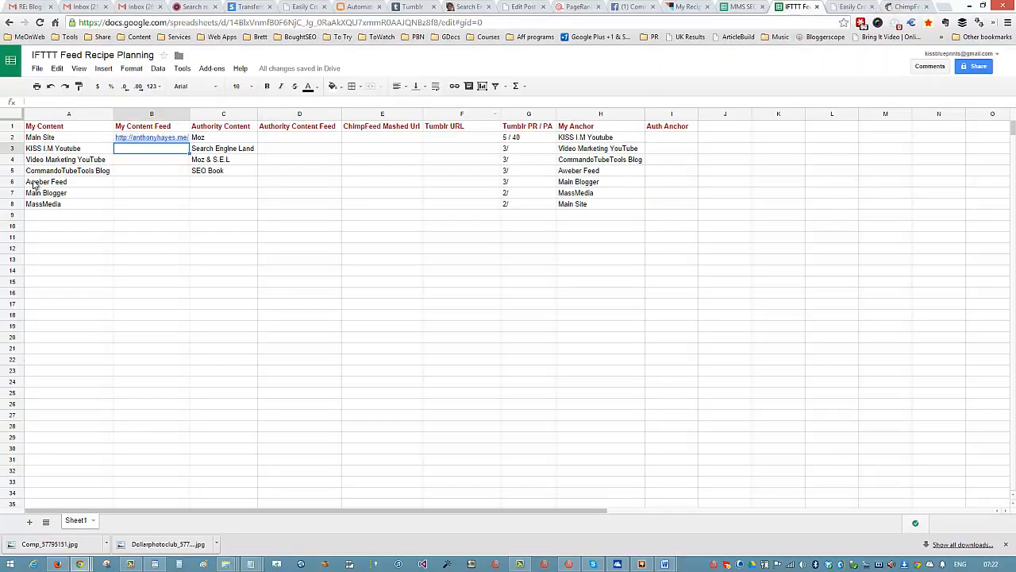
left_click(199, 285)
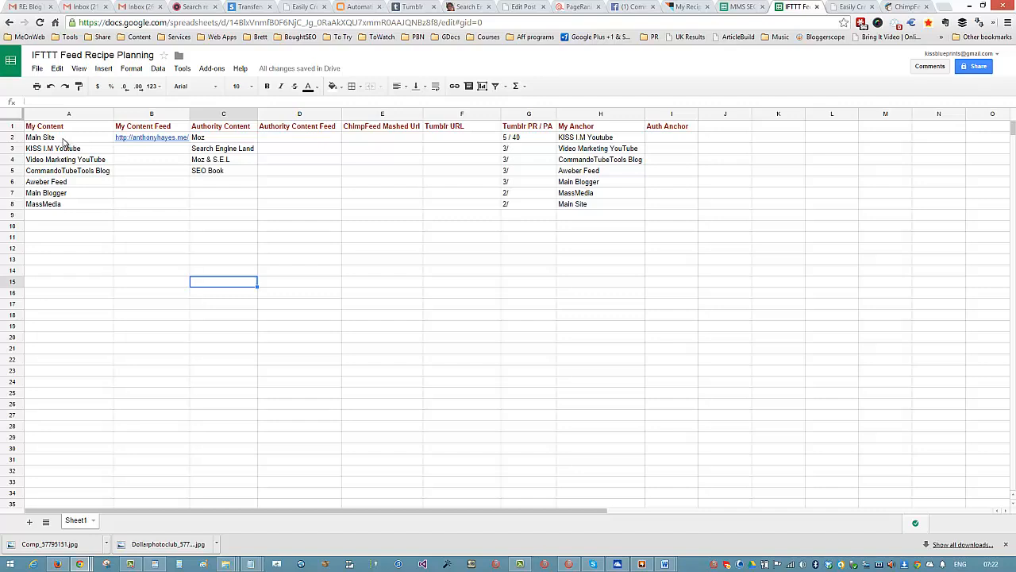
left_click_drag(63, 138, 63, 209)
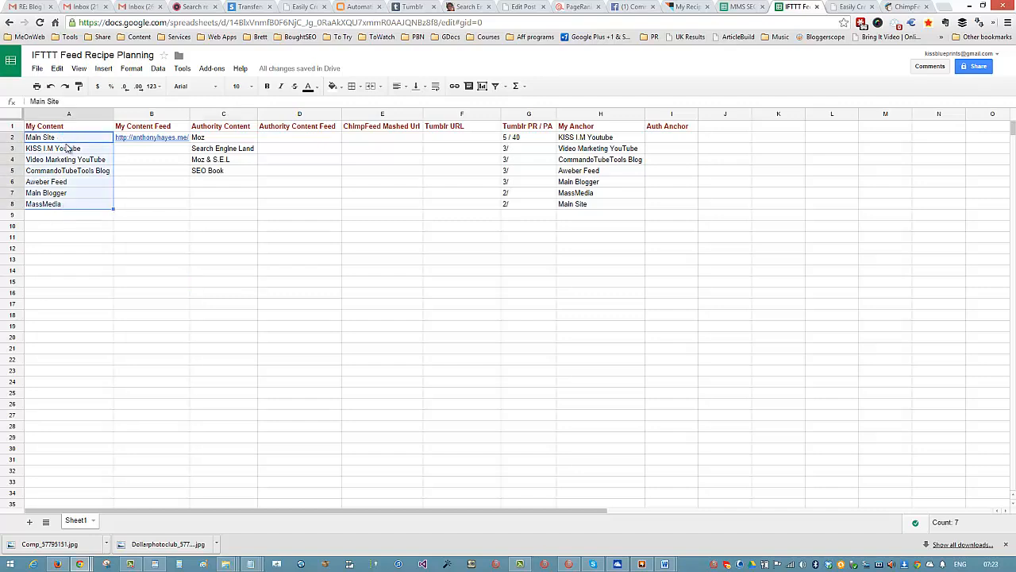
left_click(150, 206)
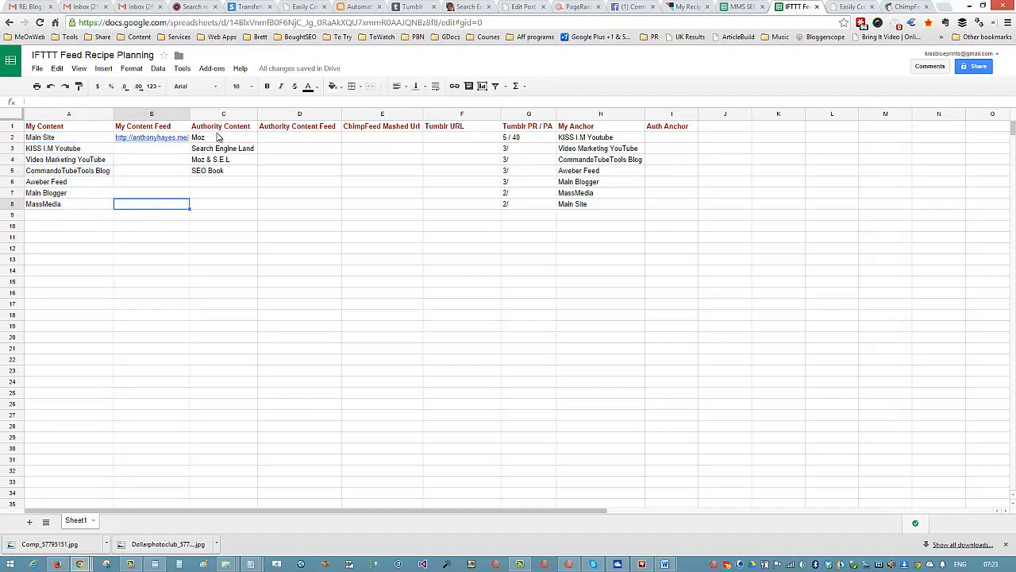
left_click_drag(218, 137, 220, 141)
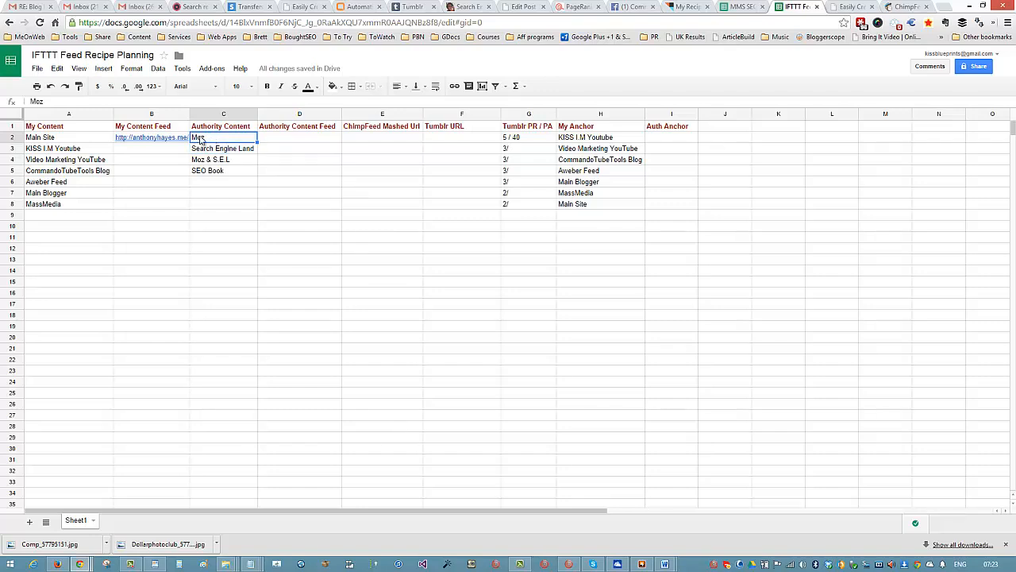
key("Down")
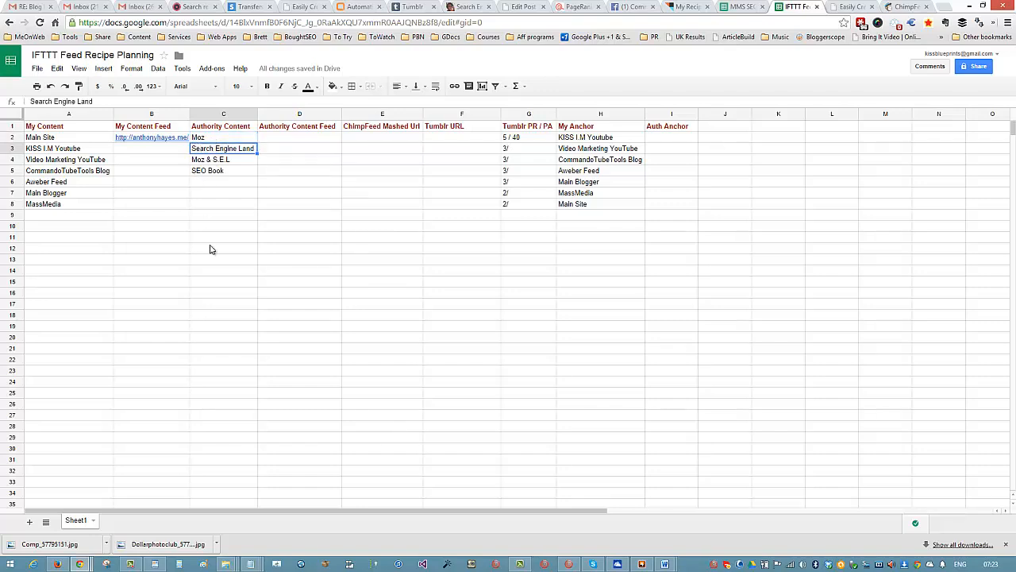
left_click(214, 162)
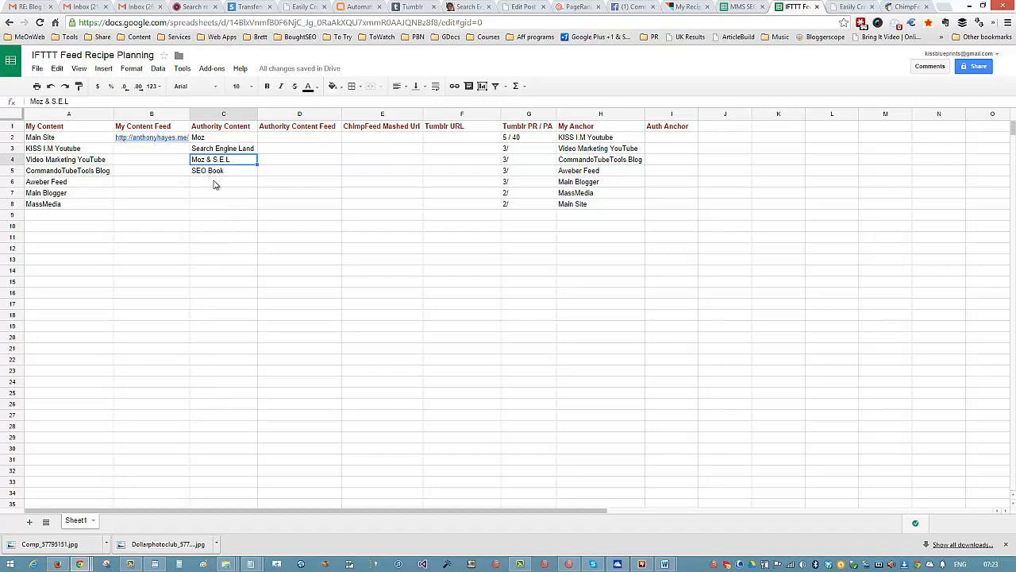
- Enter "moz youtube" in cell C6 of the Authority Content column
key("Down")
key("Down")
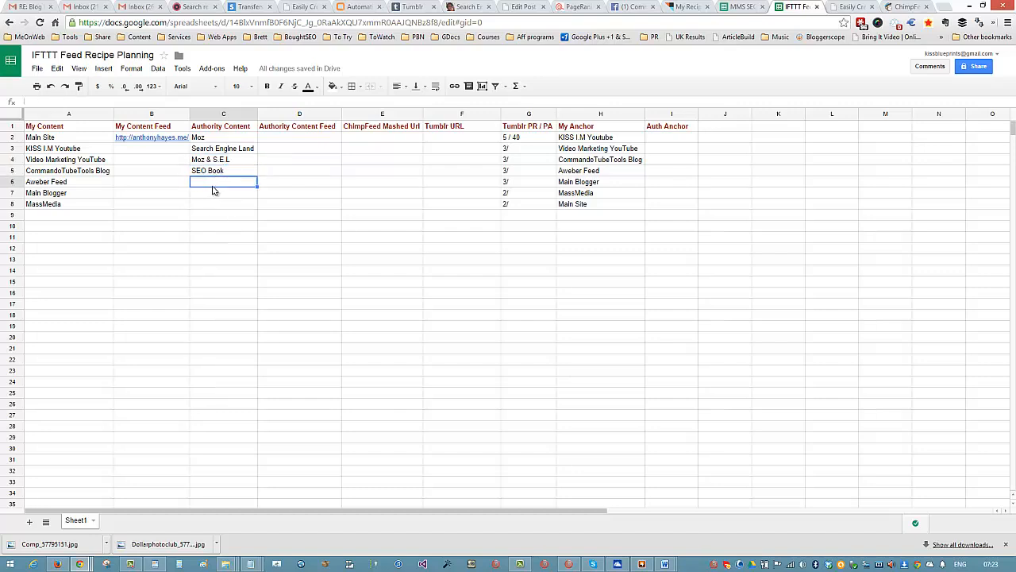
type("moz ")
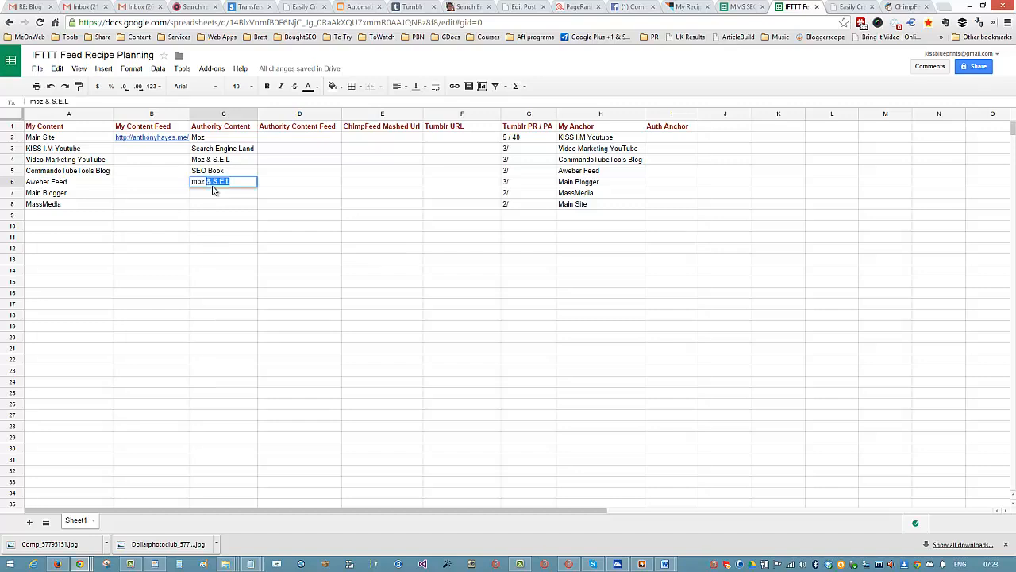
type("youtube")
key("Return")
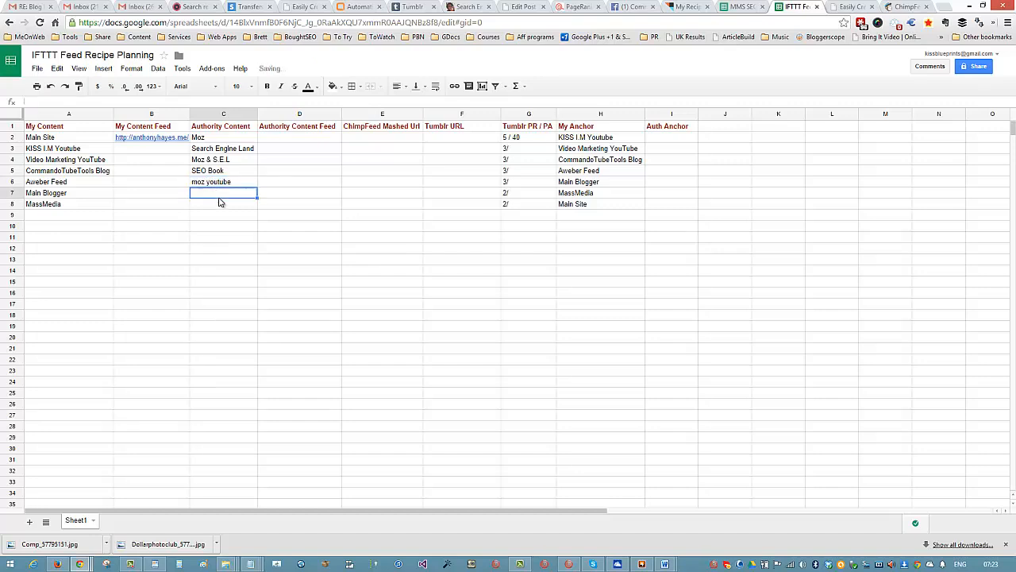
- Enter "search engine land YT" in cell C7 and widen the Authority Content column to fit it
type("searchn e")
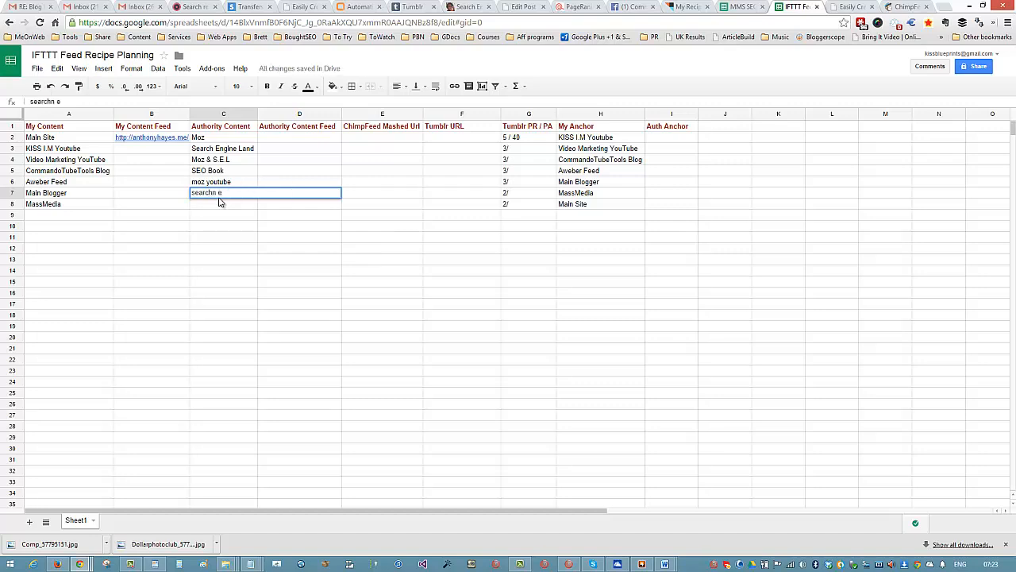
type(" engine land YT")
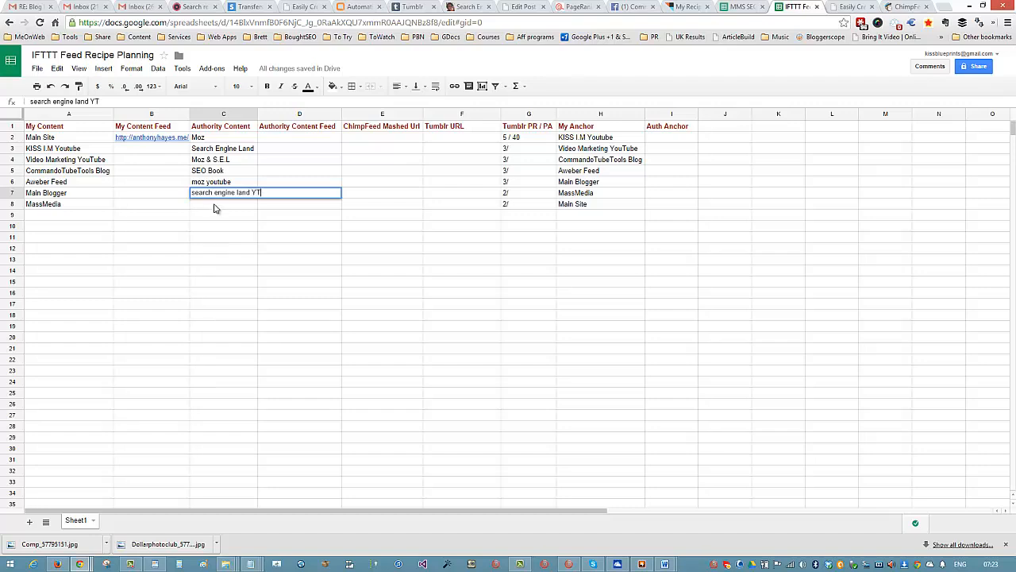
left_click(219, 209)
left_click_drag(256, 119, 267, 124)
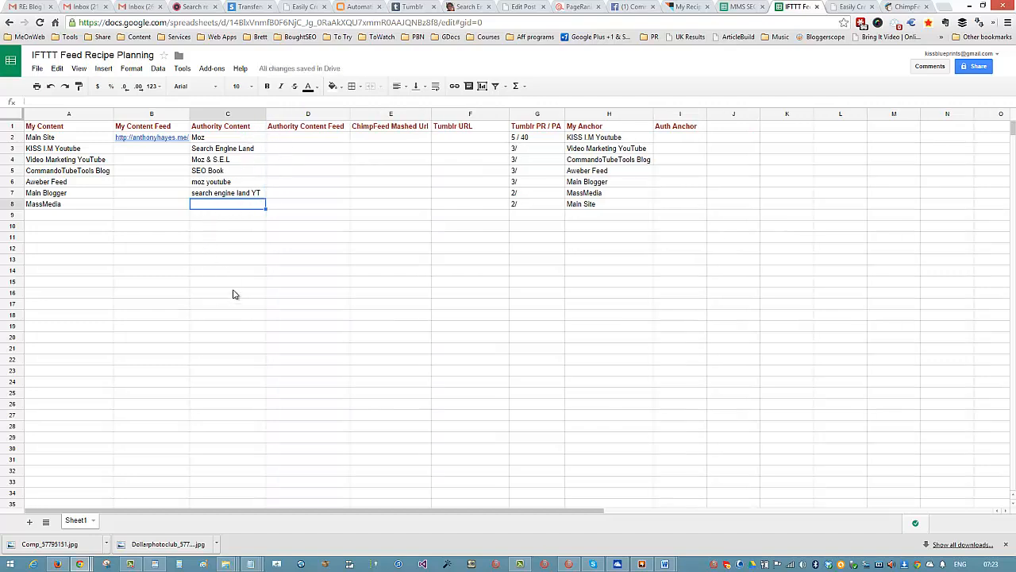
- Go through the My Content entries in A2:A8 one by one, comparing them with the My Anchor column
left_click(51, 148)
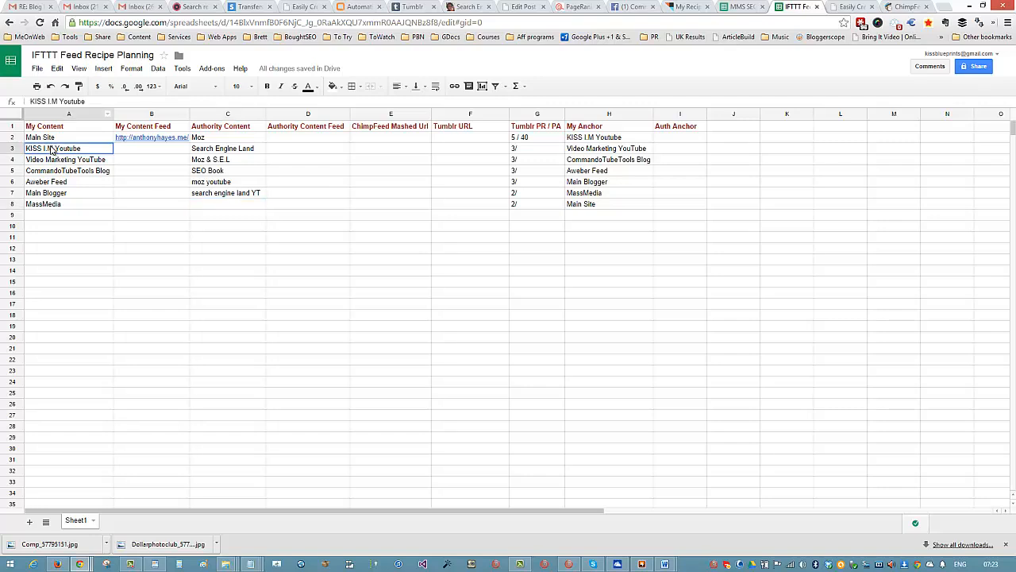
left_click_drag(49, 151, 45, 205)
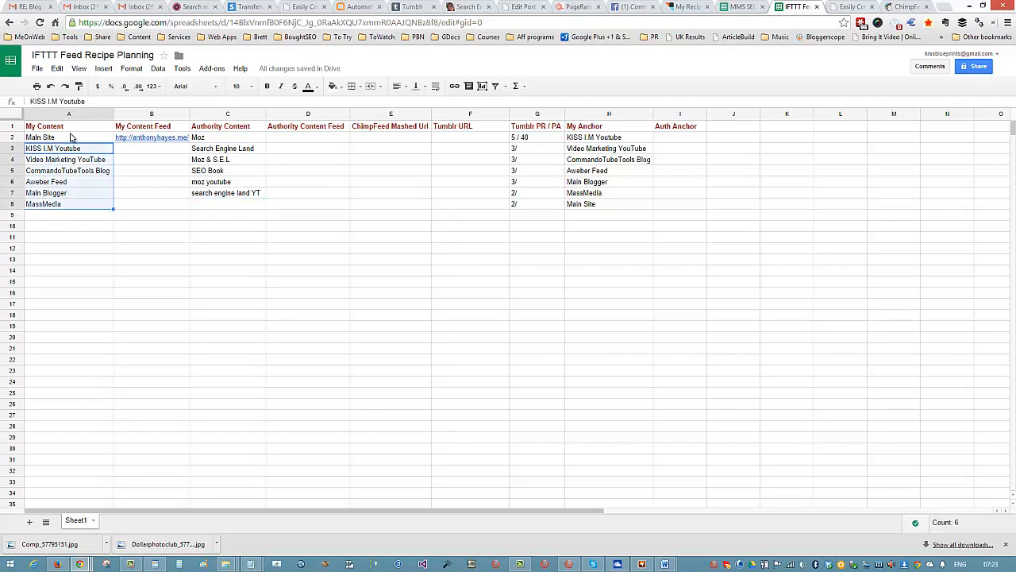
left_click(46, 139)
left_click(607, 207)
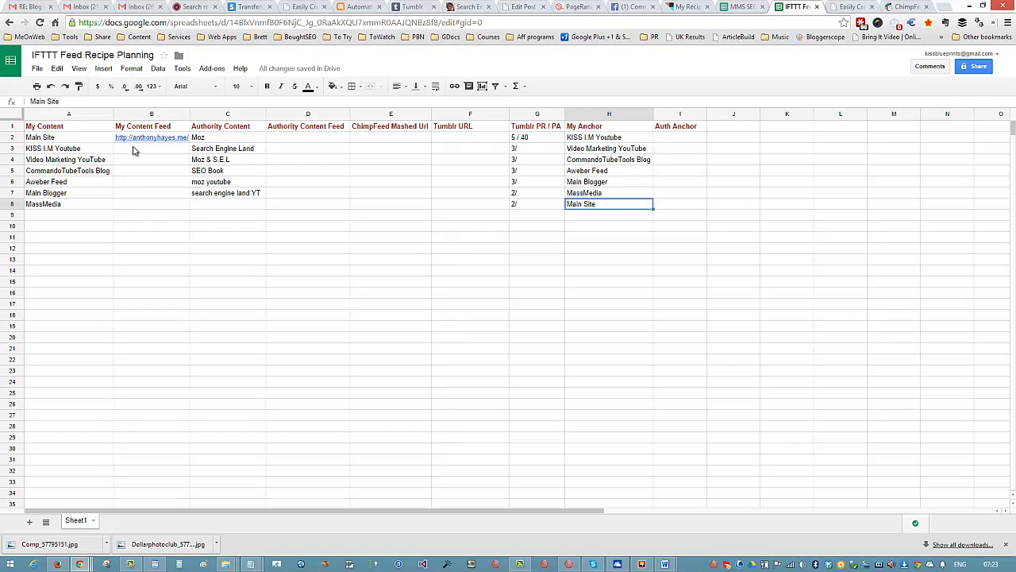
left_click(52, 139)
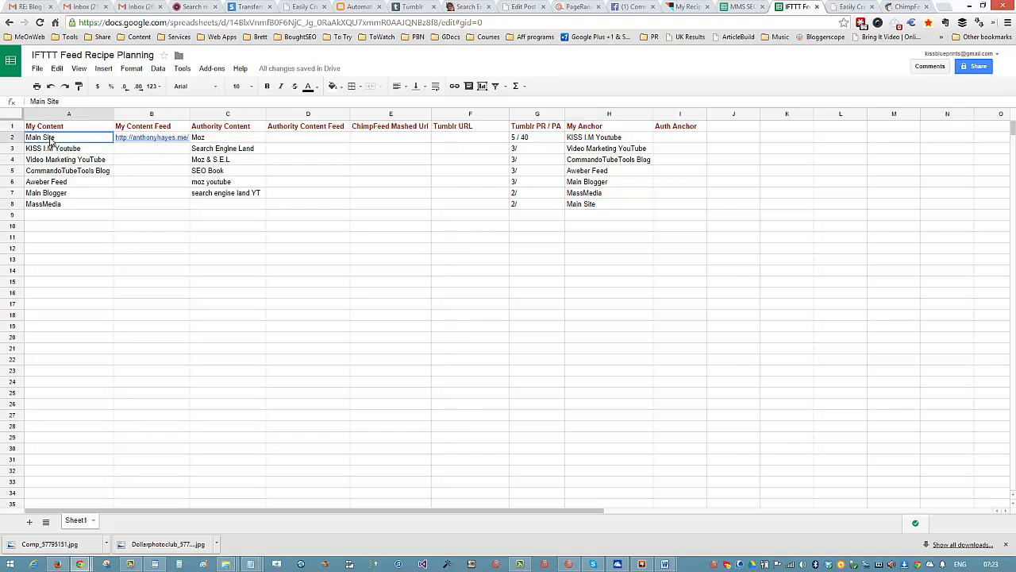
left_click(49, 149)
left_click(53, 159)
left_click(53, 170)
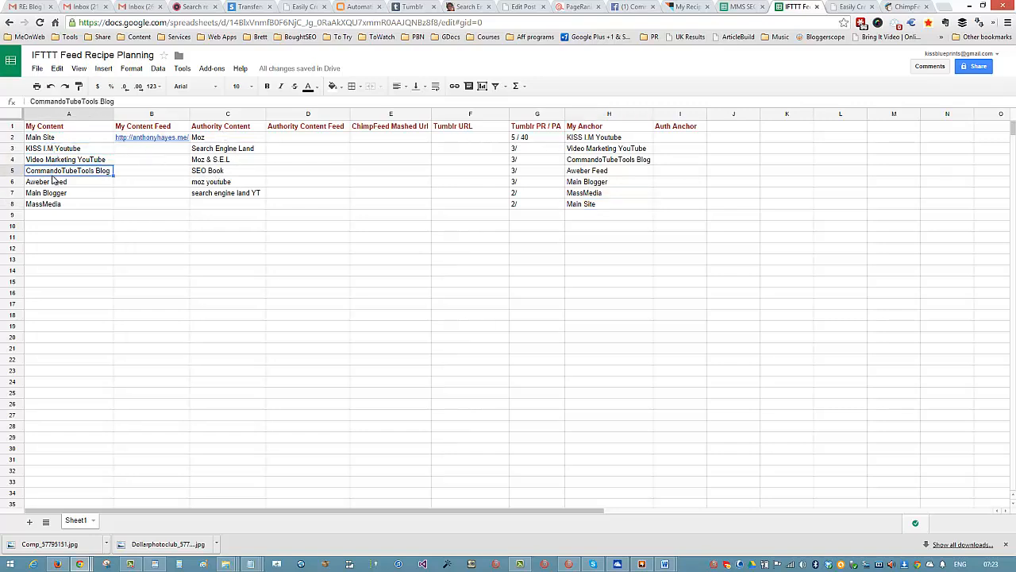
left_click(57, 182)
left_click(56, 194)
left_click(55, 205)
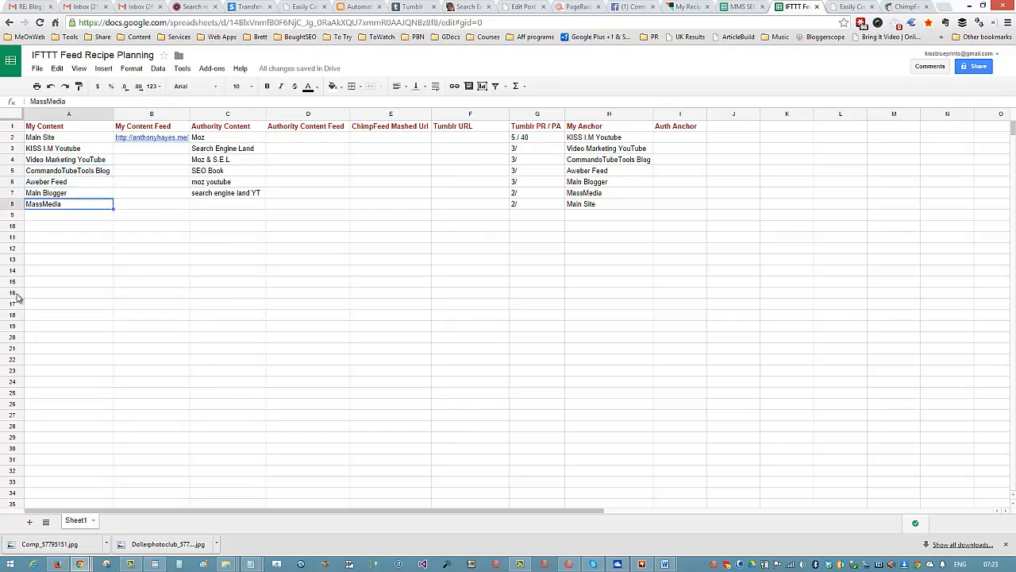
- Go through the Authority Content entries in C2:C7 one by one, from Moz to search engine land YT
left_click(230, 137)
left_click(229, 149)
left_click(226, 160)
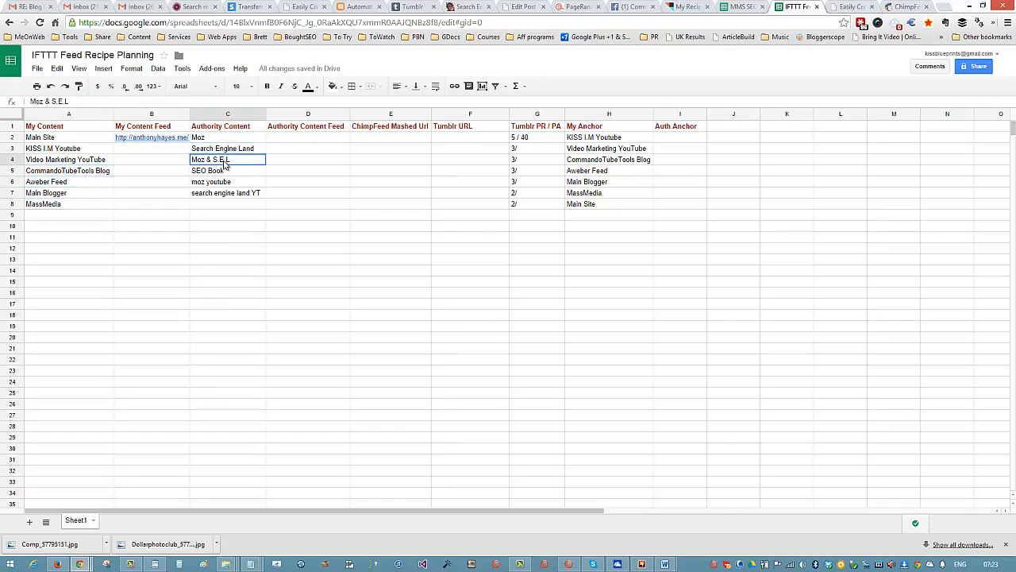
left_click(220, 172)
left_click(219, 183)
left_click(216, 195)
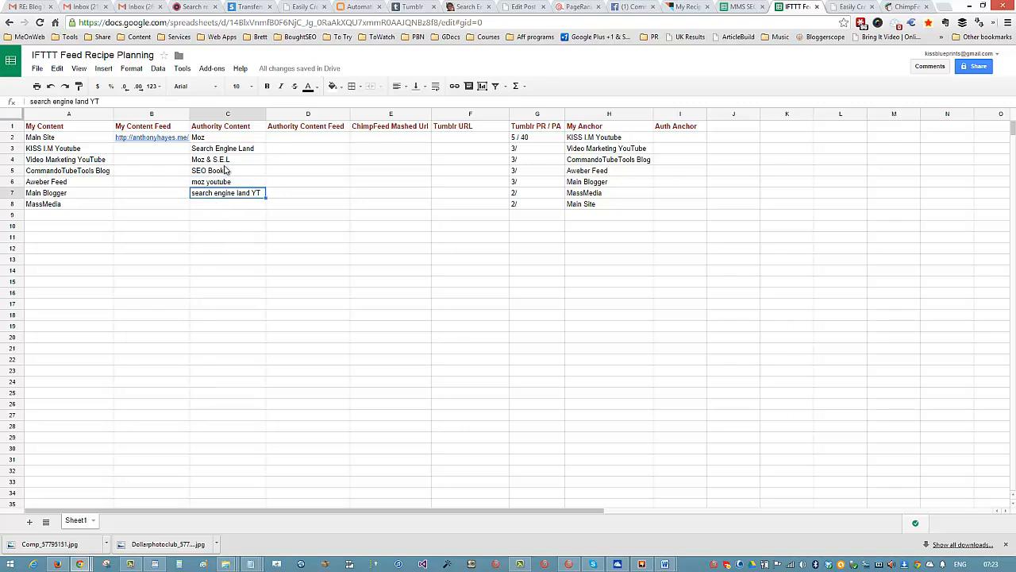
left_click(212, 139)
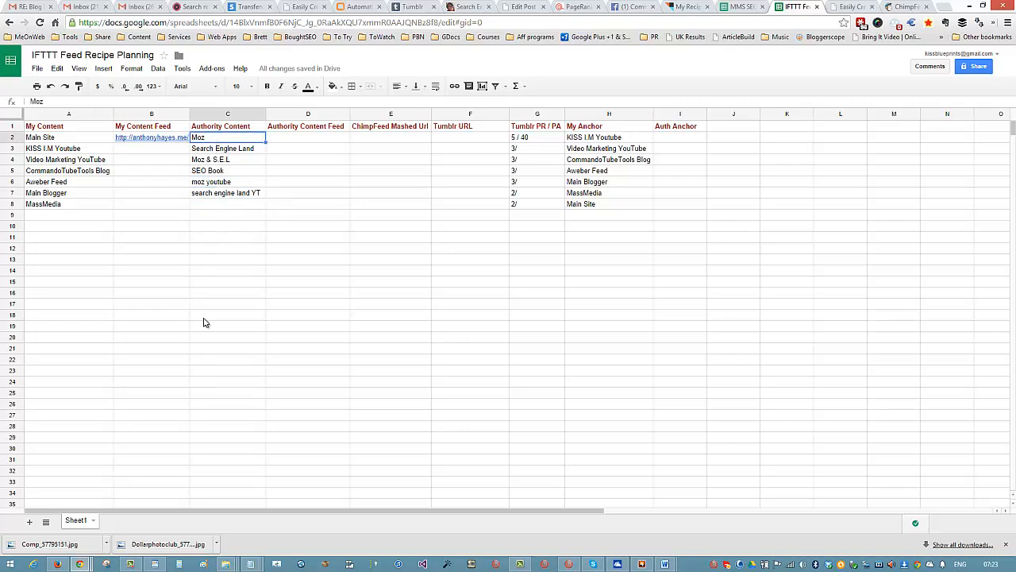
left_click(210, 151)
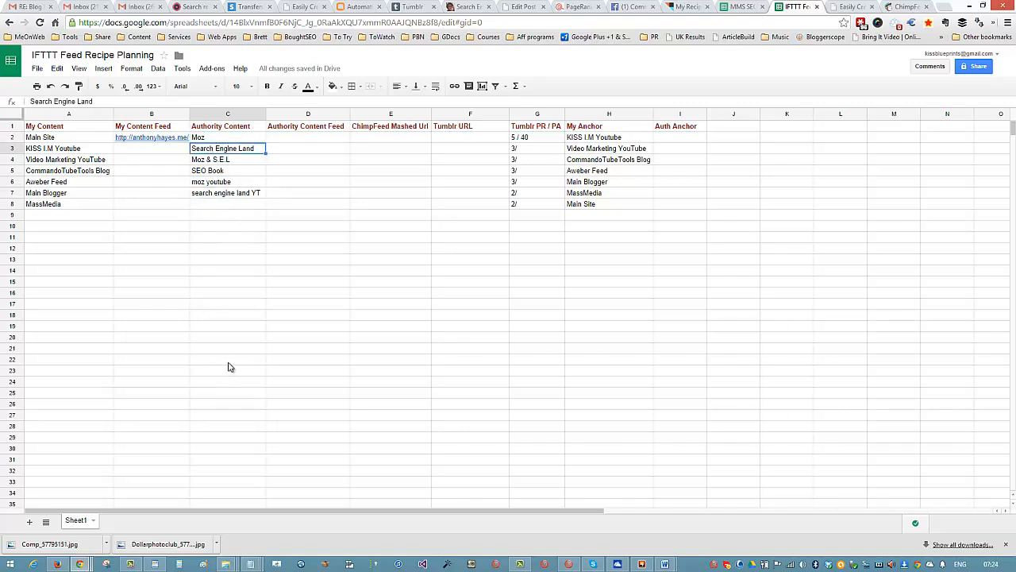
- Review the Moz & S.E.L and SEO Book entries and cell C8 in the Authority Content column
left_click(206, 162)
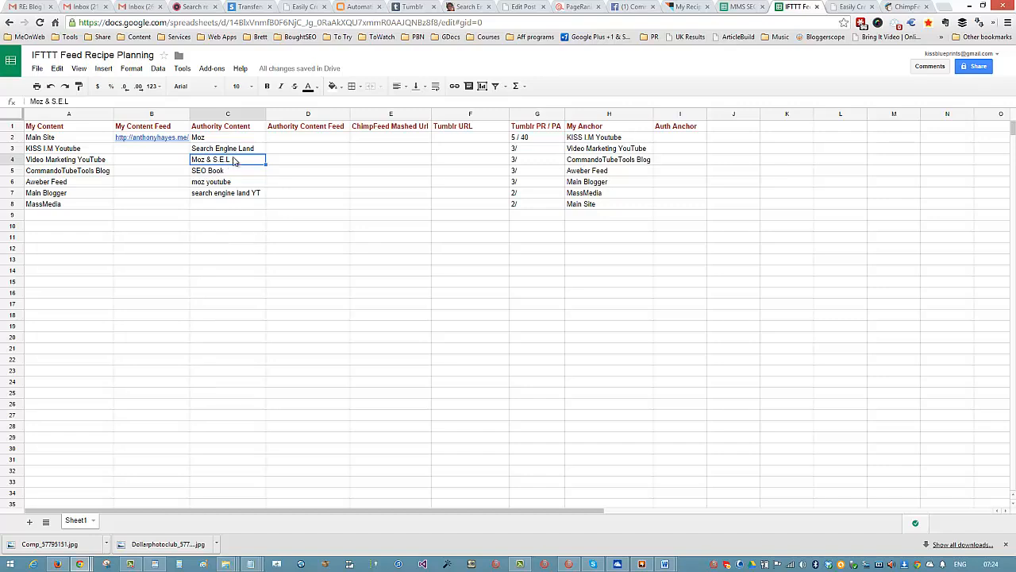
left_click(224, 173)
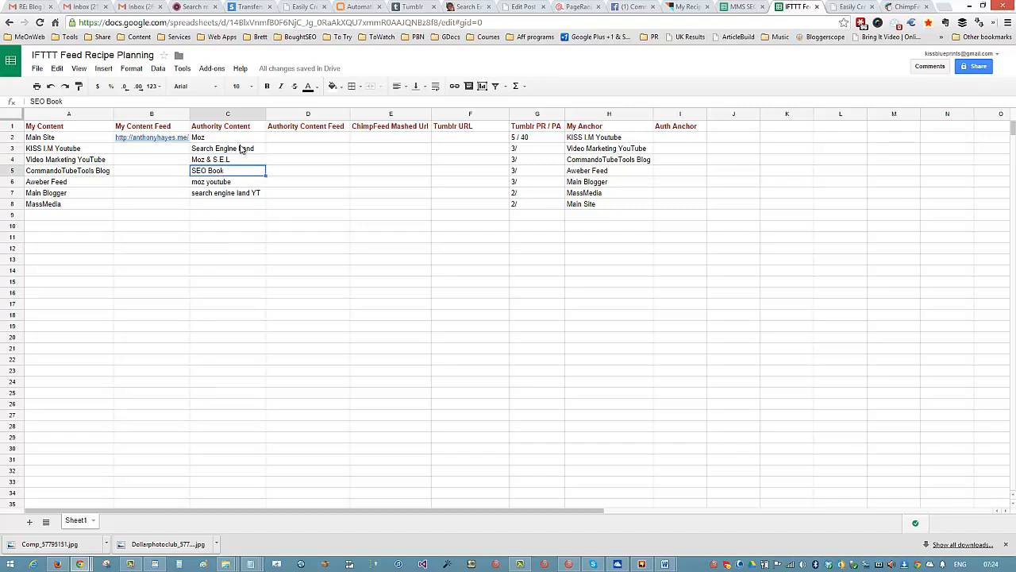
left_click(219, 207)
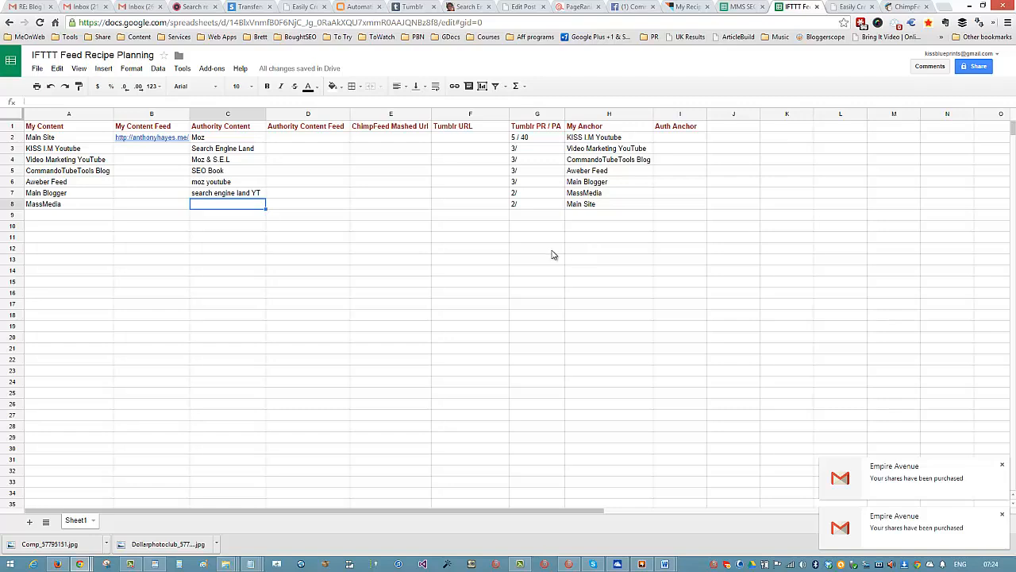
- Enter the notes "8 variations" in cell F12 and "8 IFTTT accounts" in cell F13
left_click(478, 252)
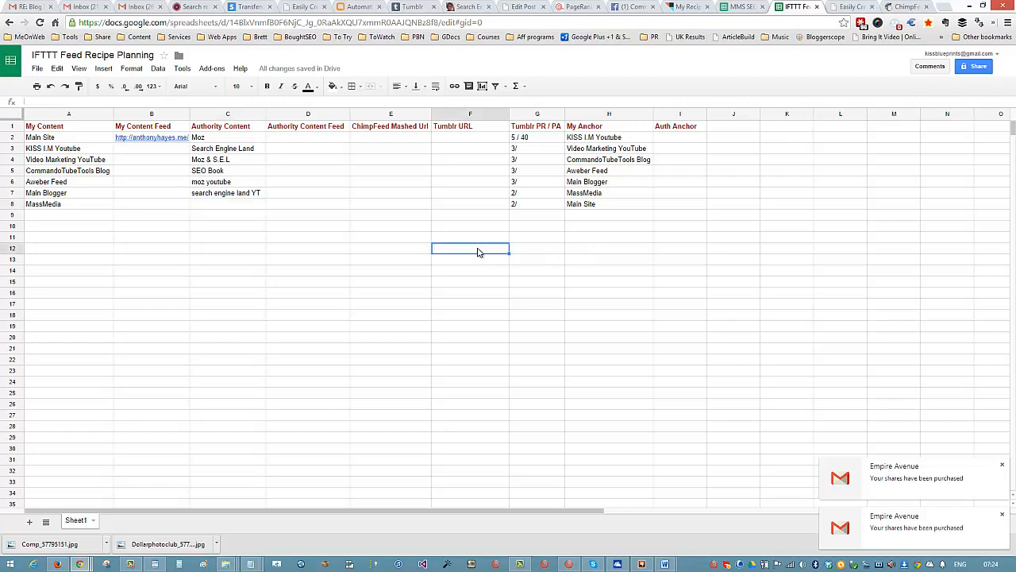
type("8 variations")
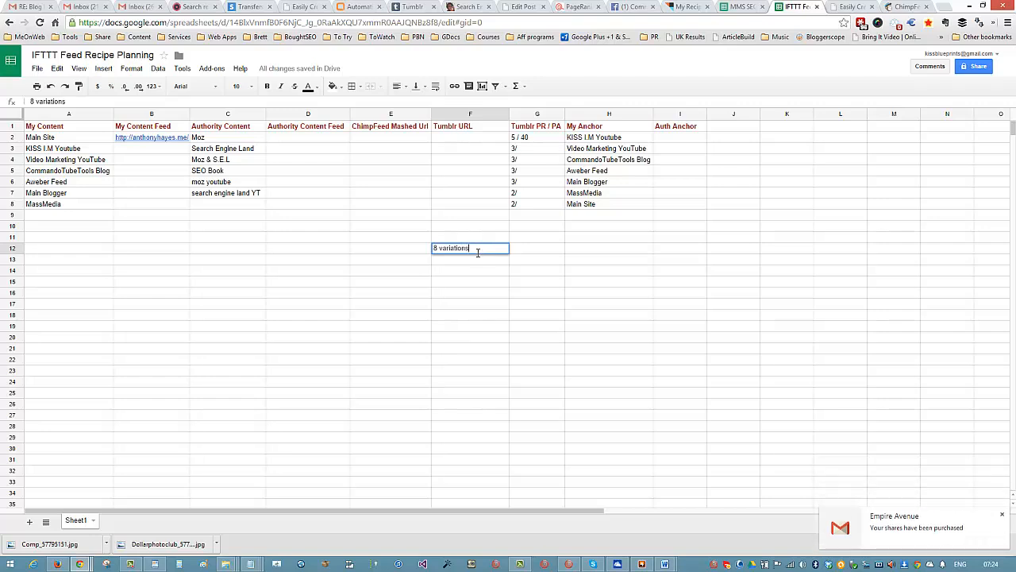
key("Return")
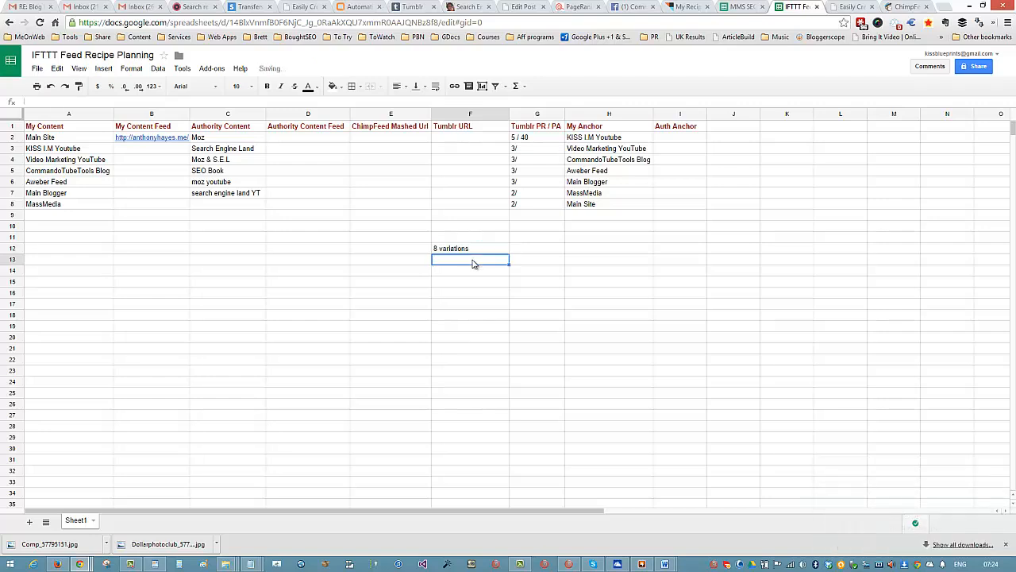
type("8 IFTTT accounts")
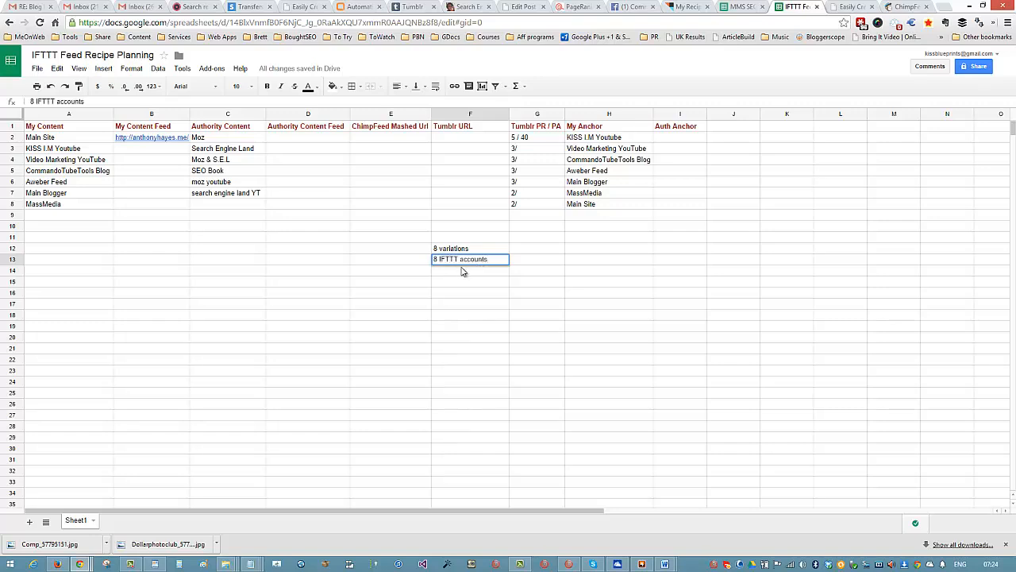
left_click(470, 273)
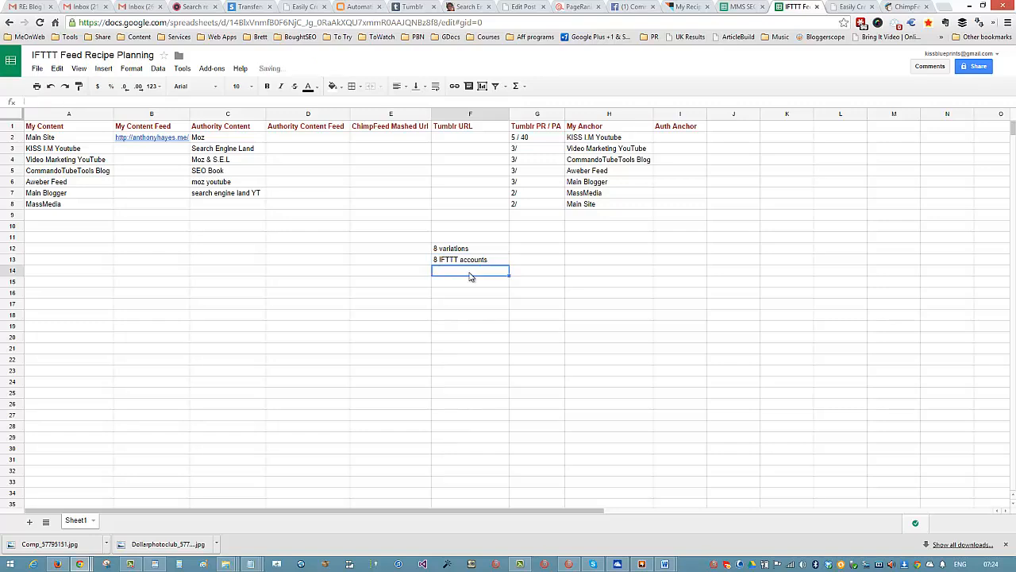
- Check the Tumblr PR / PA column and its G2 entry, and turn on MozBar on the kuhfnews.tumblr.com blog page
left_click(536, 113)
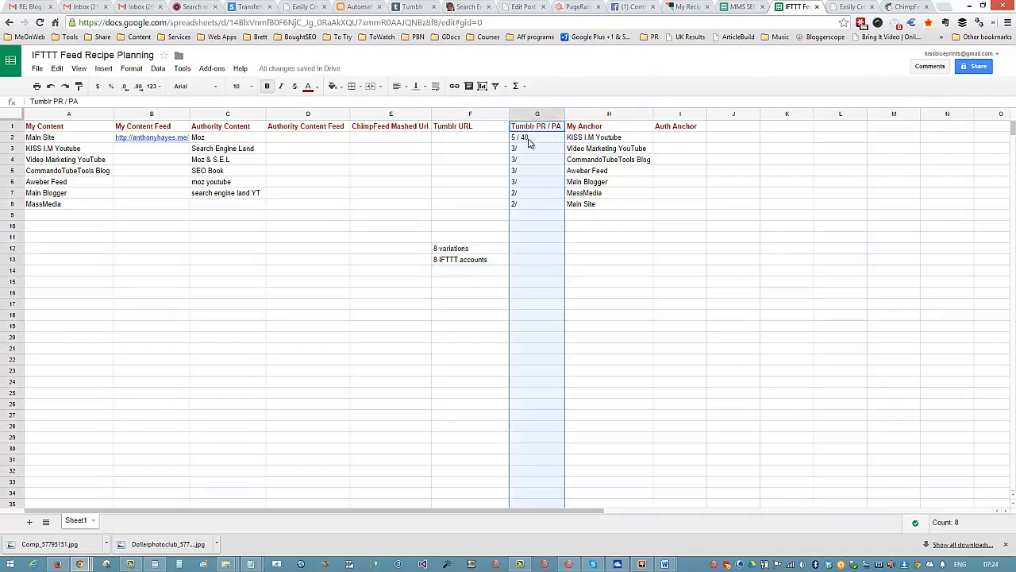
left_click(516, 141)
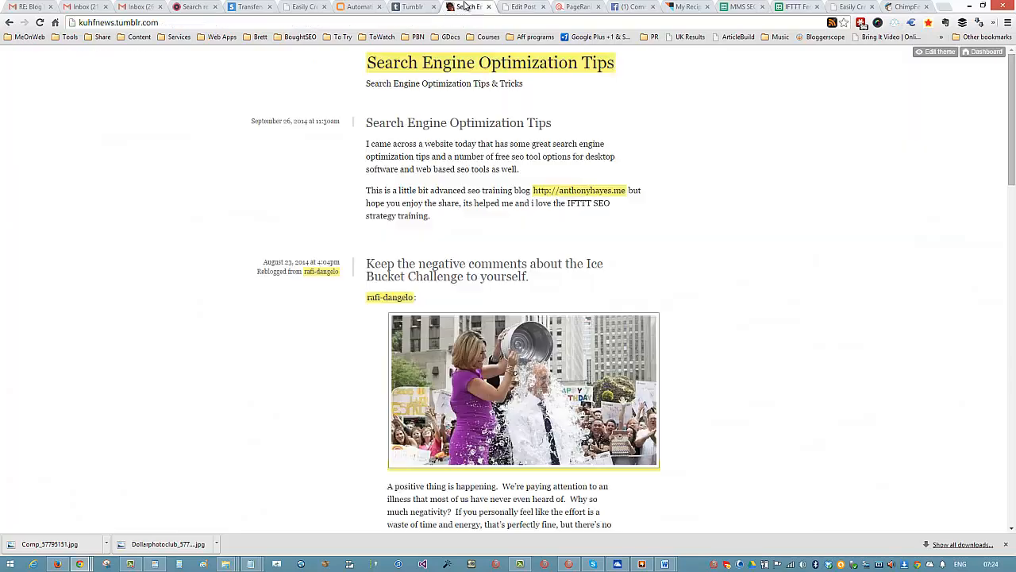
left_click(468, 6)
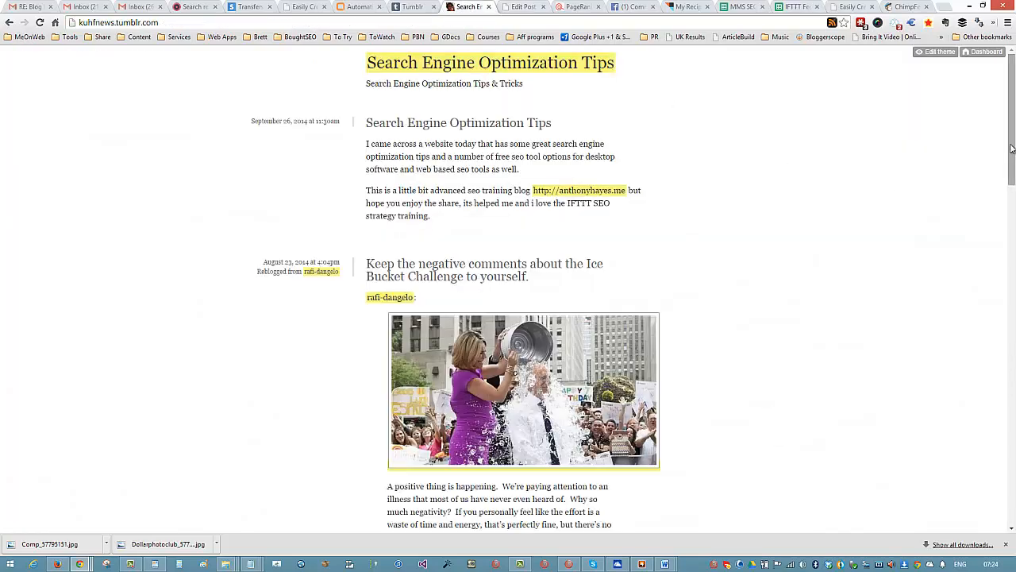
left_click(993, 24)
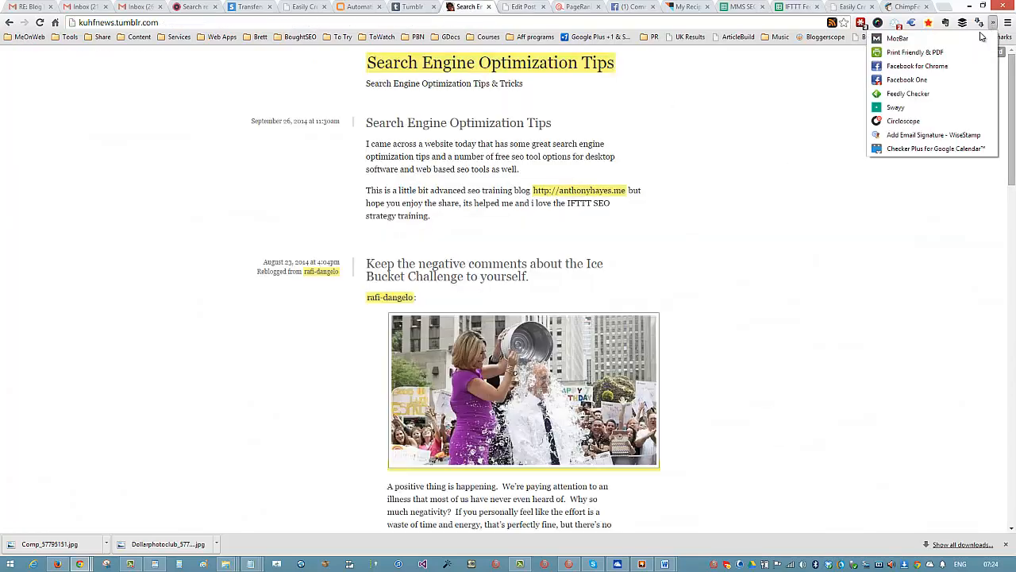
left_click(897, 39)
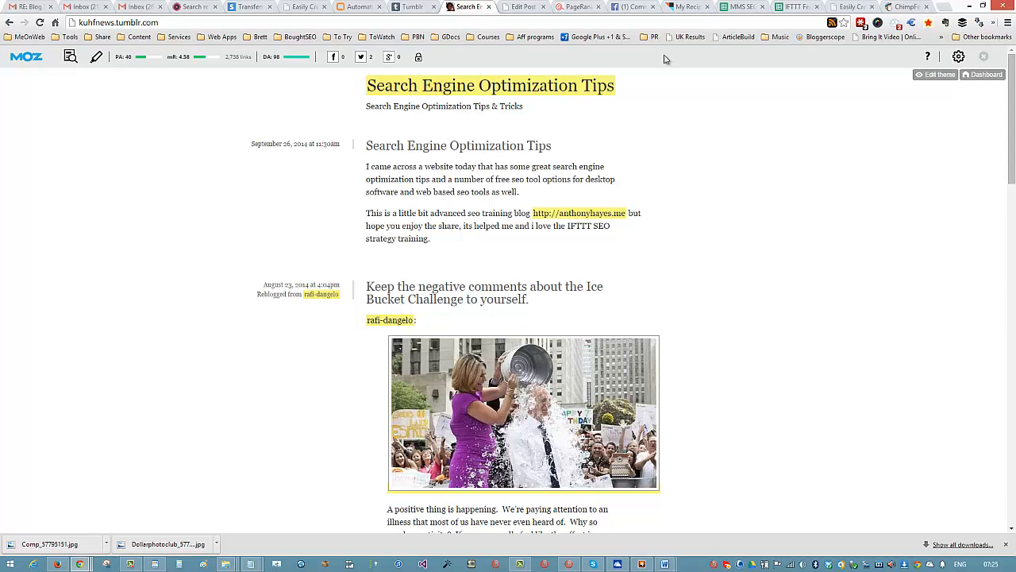
- Examine the CheckPageRank report for kuhfnews.tumblr.com, including its Google PageRank and backlink information
left_click(579, 10)
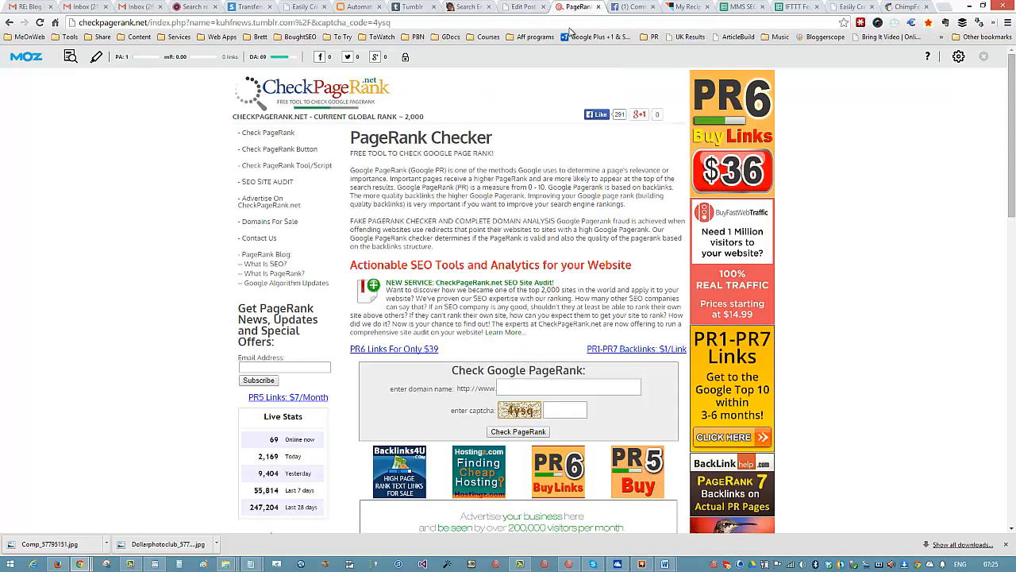
scroll(479, 248, "down", 2)
scroll(479, 247, "down", 2)
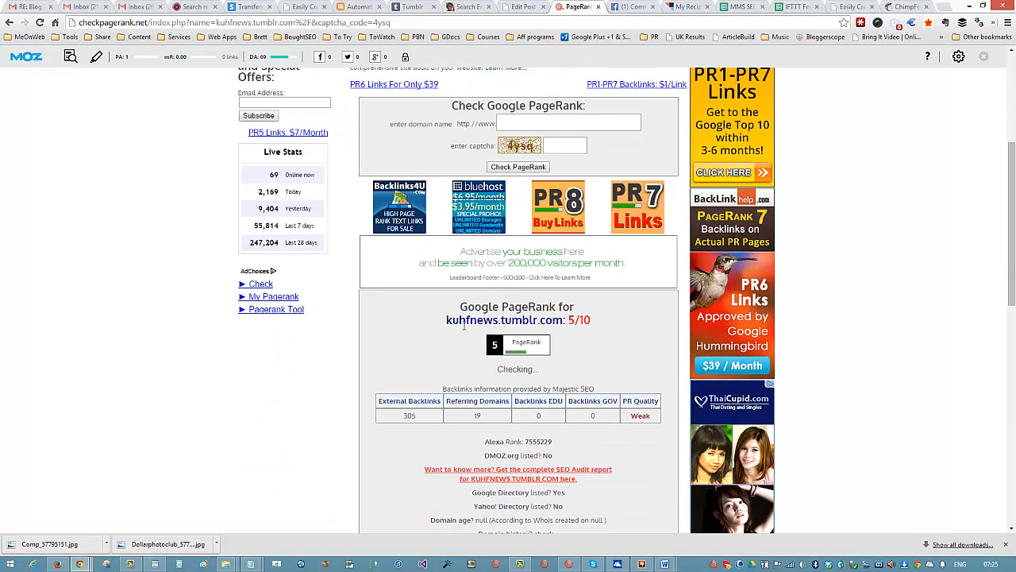
scroll(597, 345, "down", 1)
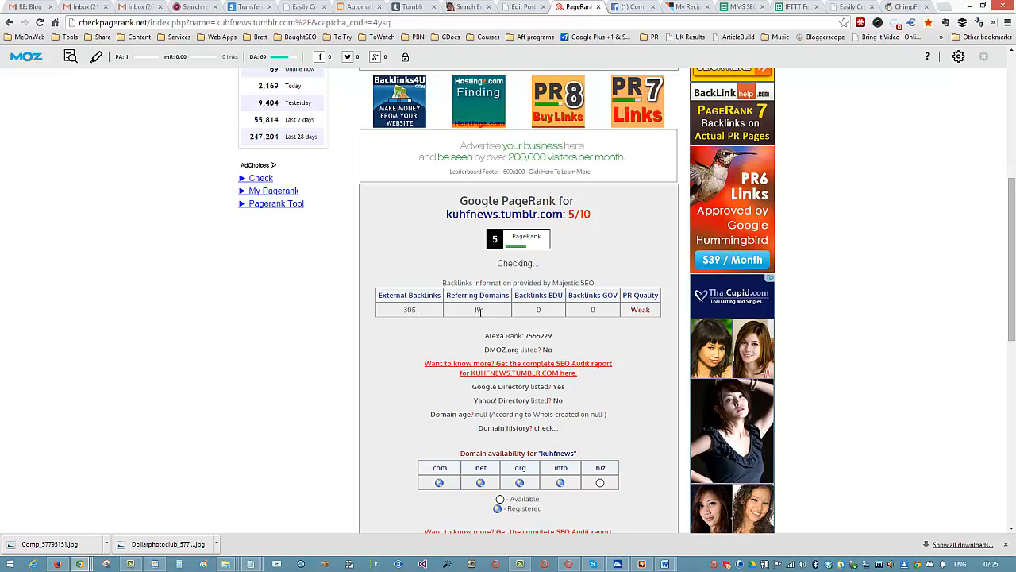
scroll(622, 388, "up", 2)
scroll(623, 388, "up", 2)
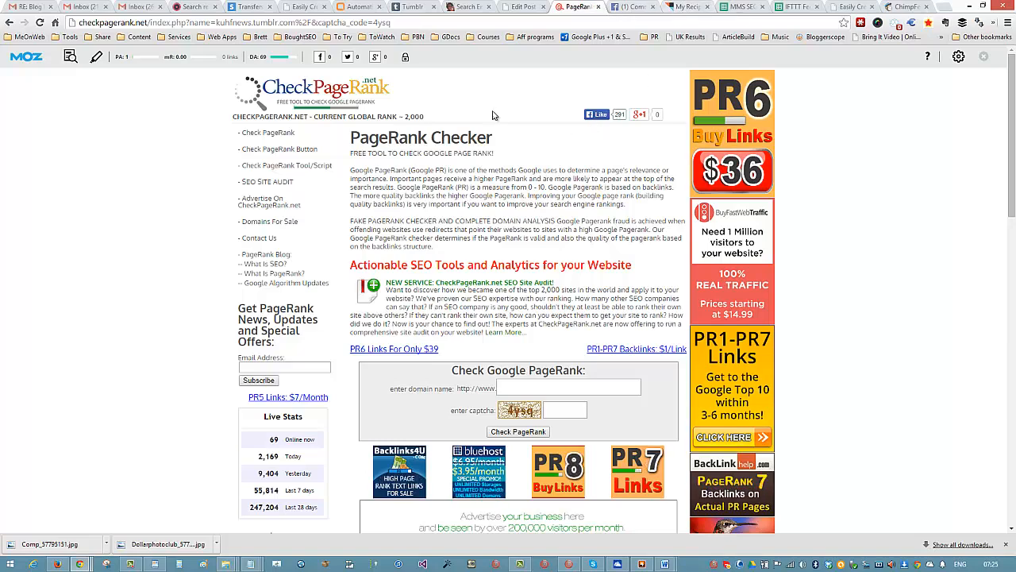
- Look over the whole kuhfnews.tumblr.com blog and read its top post, Search Engine Optimization Tips
left_click(471, 8)
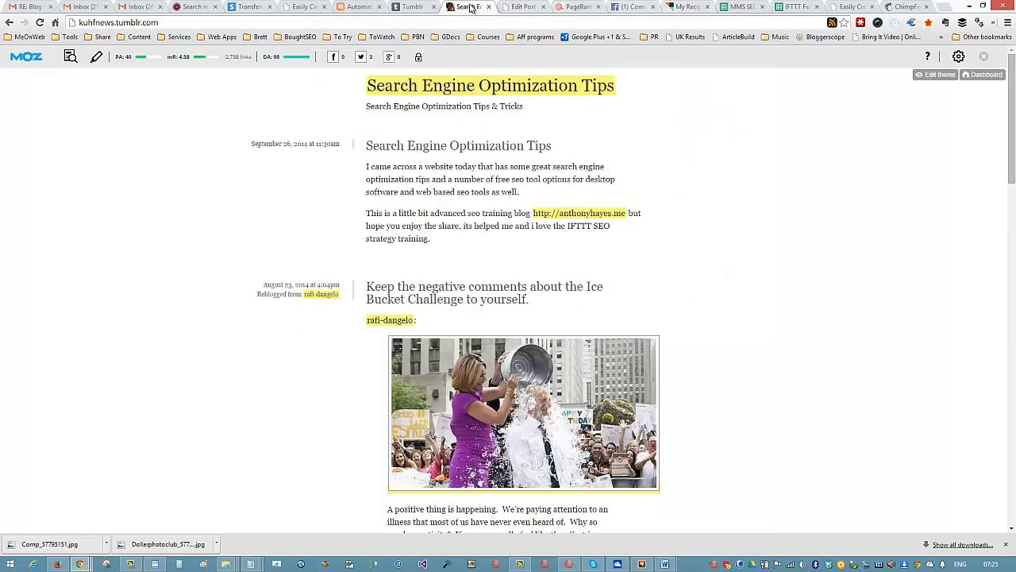
scroll(771, 310, "down", 4)
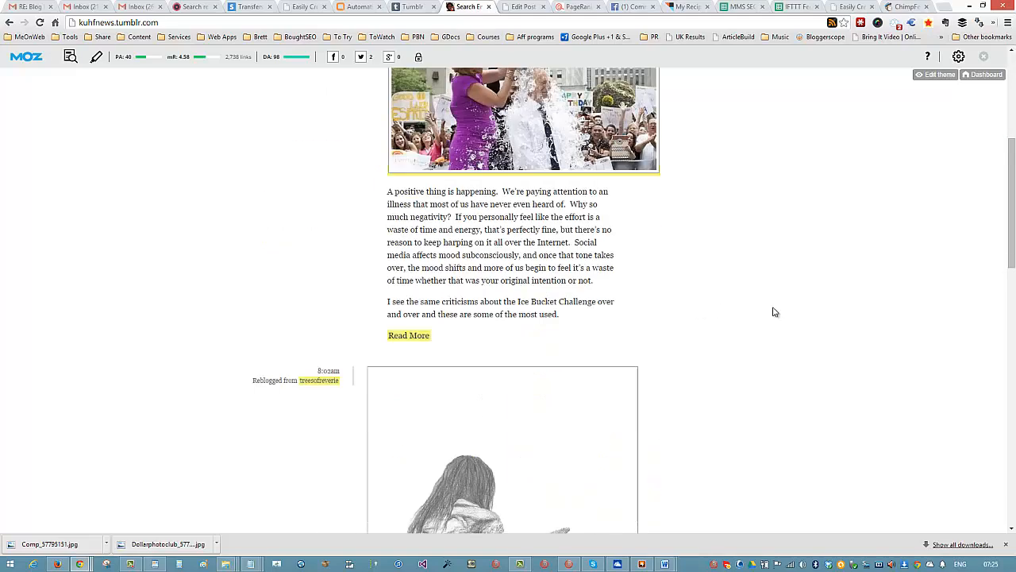
left_click_drag(1014, 194, 1014, 506)
left_click_drag(1014, 470, 957, 100)
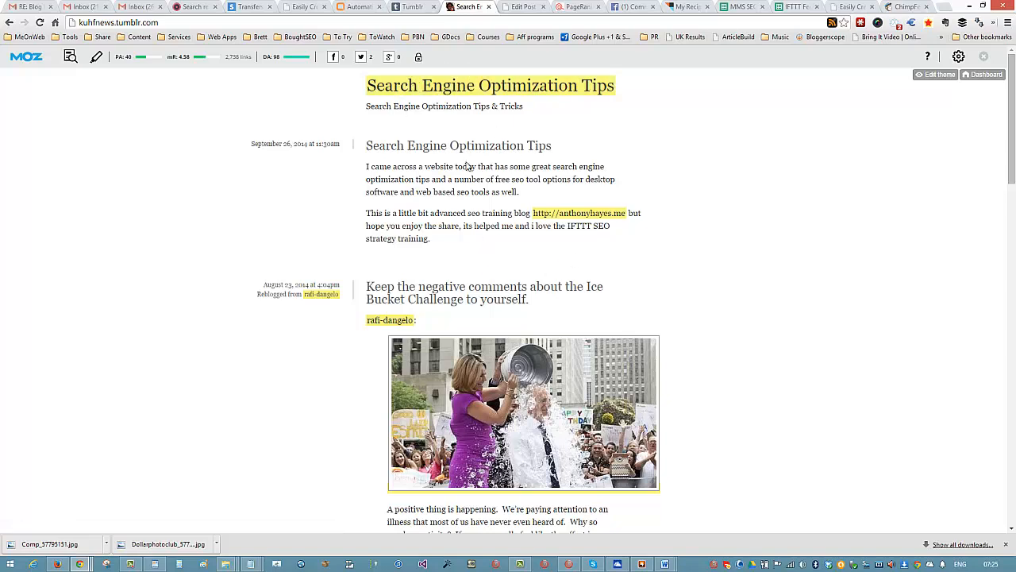
left_click_drag(370, 143, 460, 240)
left_click(458, 249)
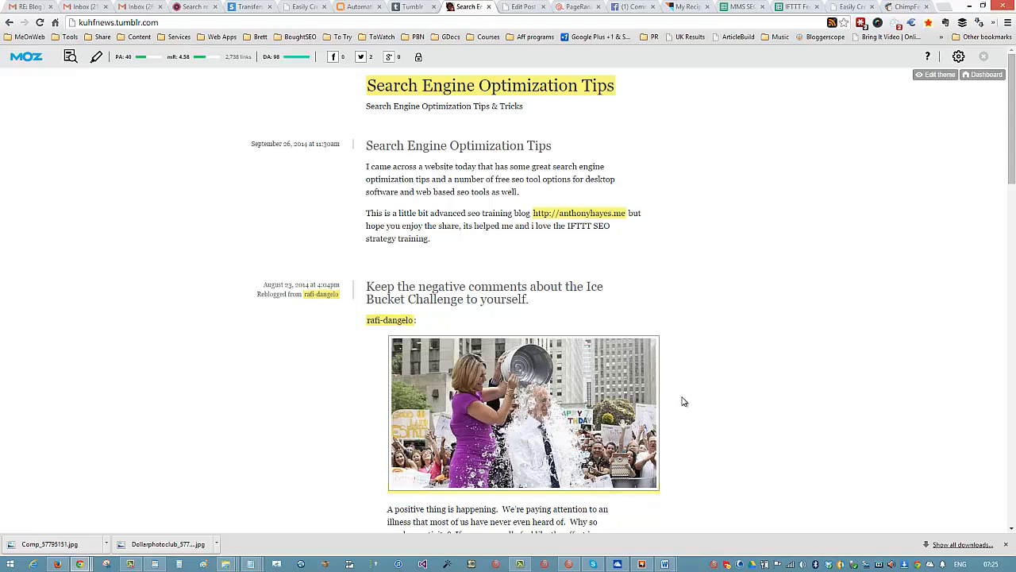
- Browse the reblogged posts below the Search Engine Optimization Tips post on kuhfnews.tumblr.com and return to the blog's header
scroll(479, 382, "down", 3)
scroll(702, 434, "up", 3)
scroll(714, 318, "down", 3)
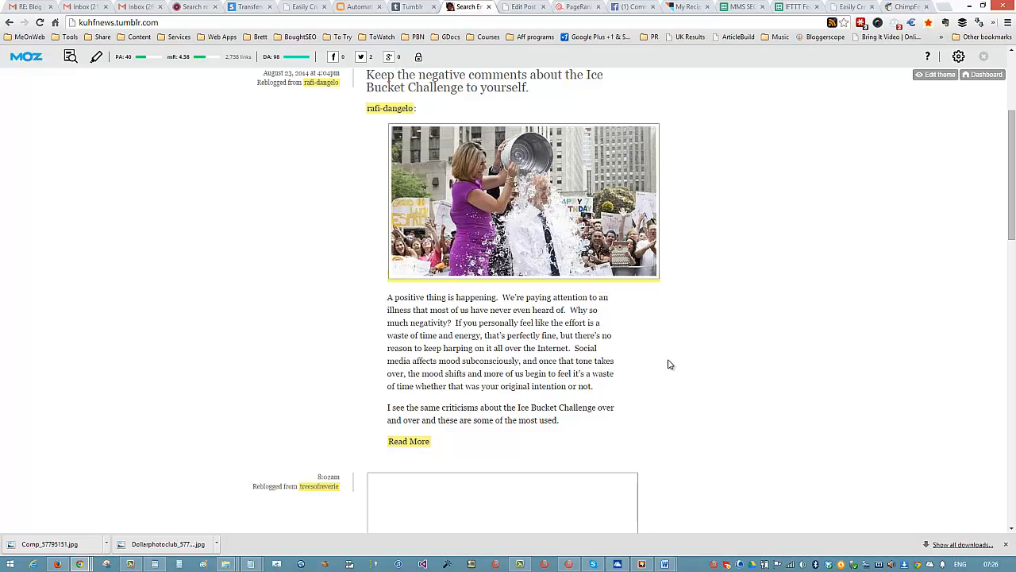
scroll(671, 365, "down", 3)
scroll(672, 362, "up", 6)
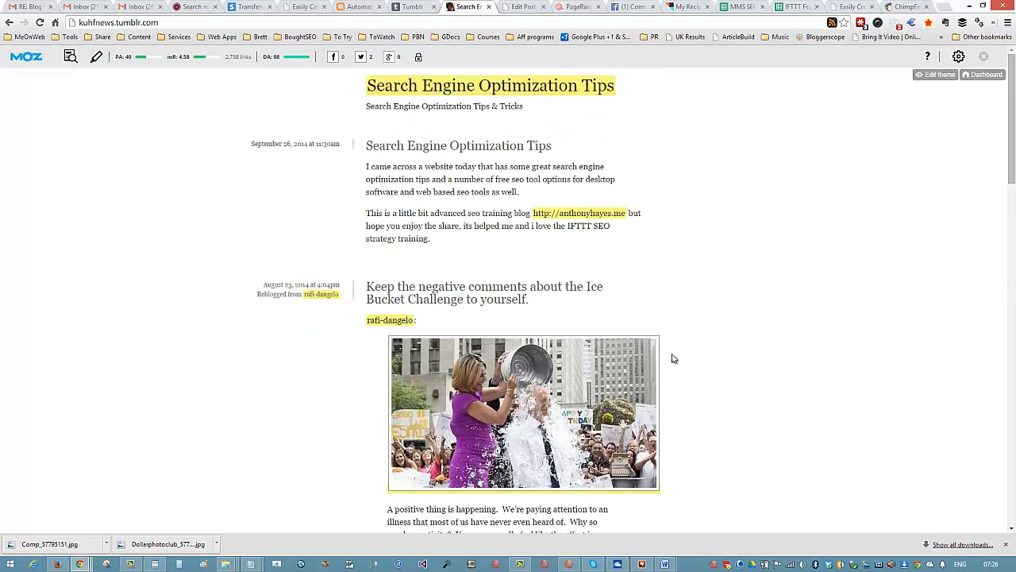
scroll(671, 354, "down", 15)
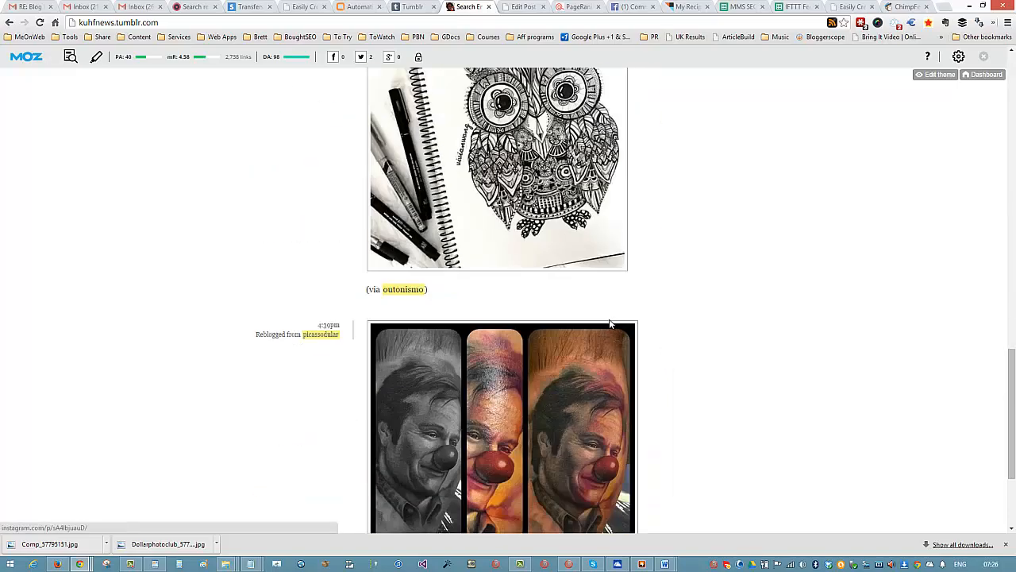
scroll(609, 324, "up", 15)
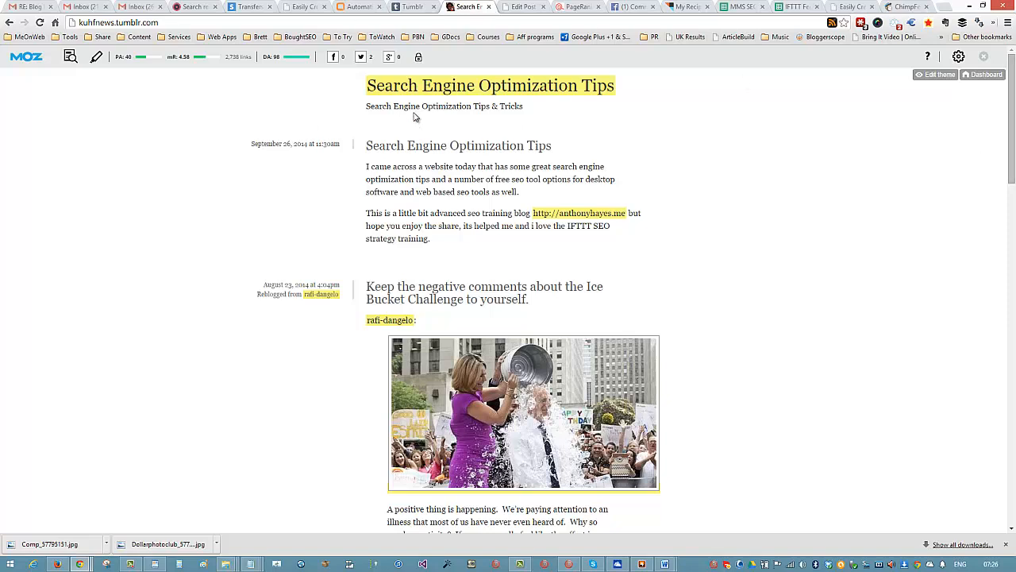
- Compare the public kuhfnews blog with its Tumblr dashboard, examining the text of the Search Engine Optimization Tips post there
left_click(414, 8)
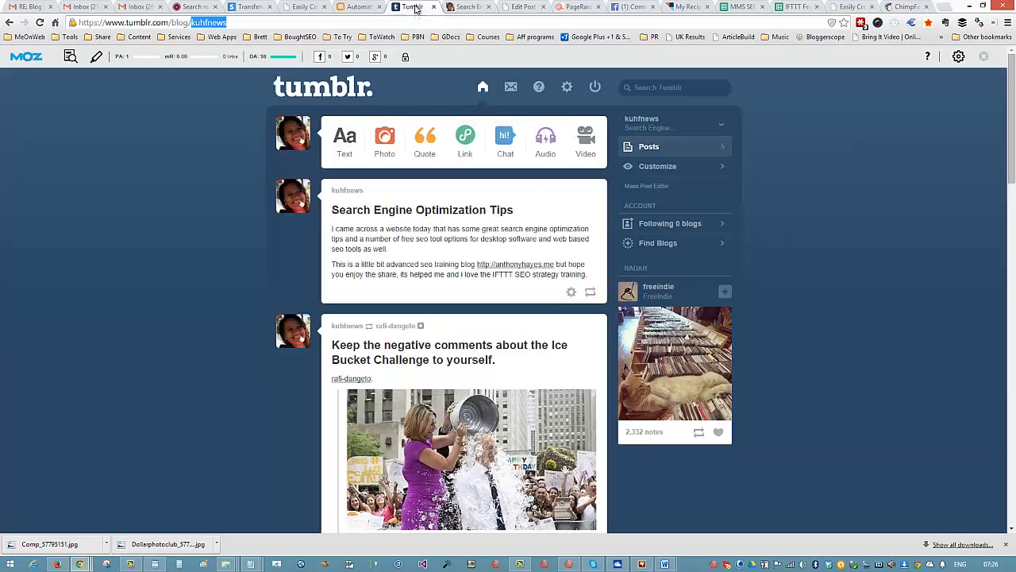
left_click(474, 8)
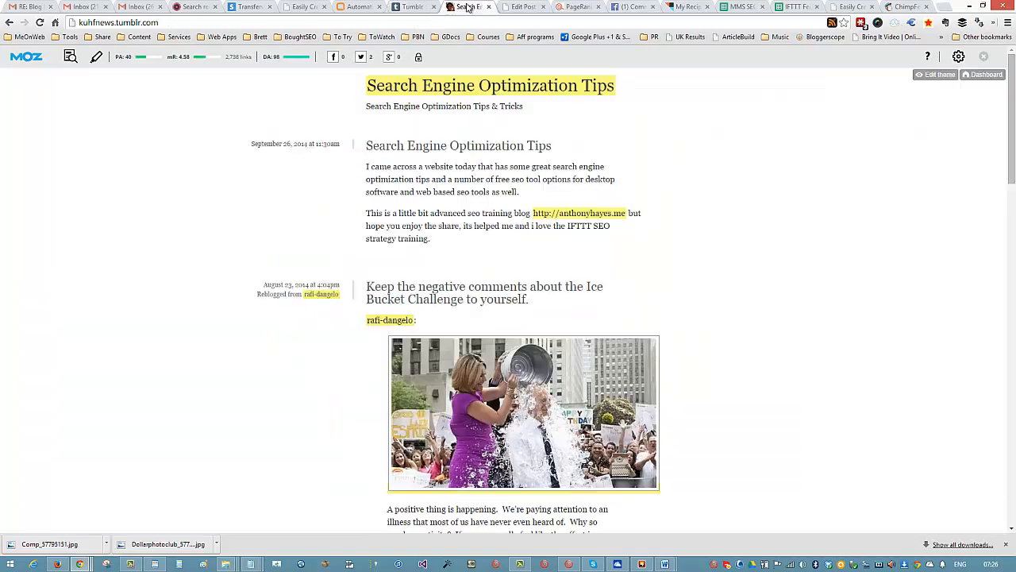
left_click_drag(1011, 197, 1010, 170)
left_click(415, 7)
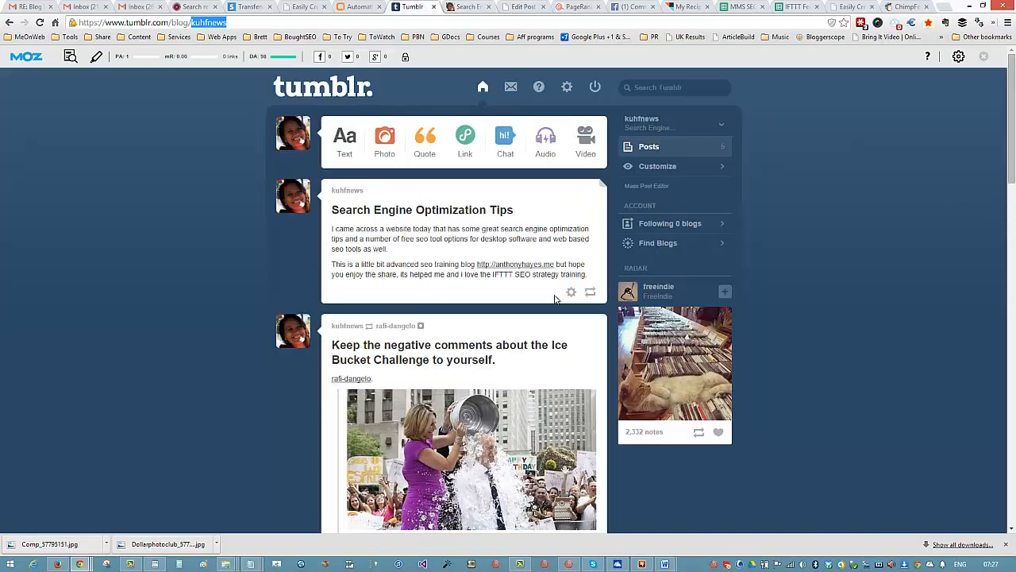
scroll(498, 174, "down", 1)
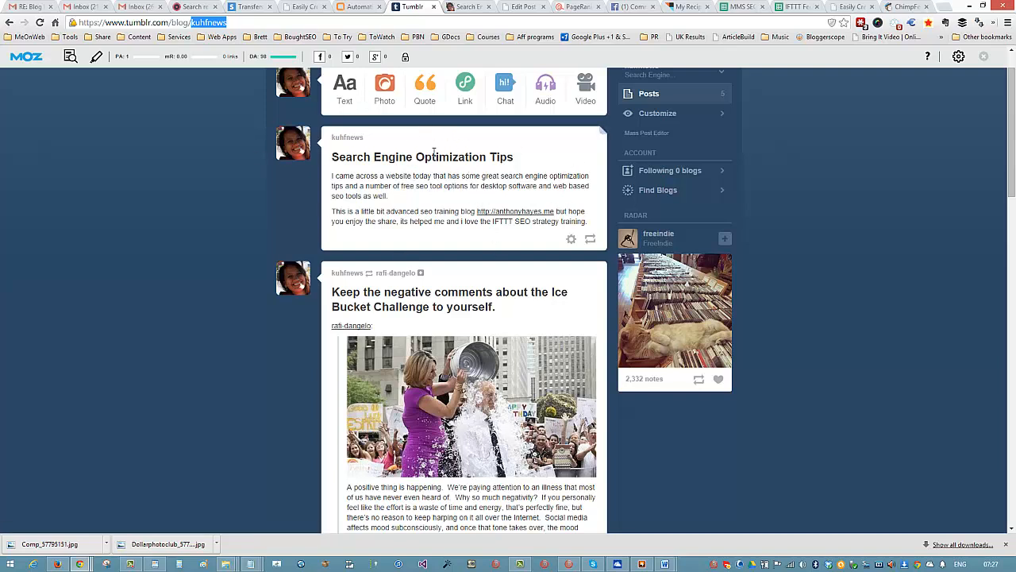
scroll(544, 173, "up", 1)
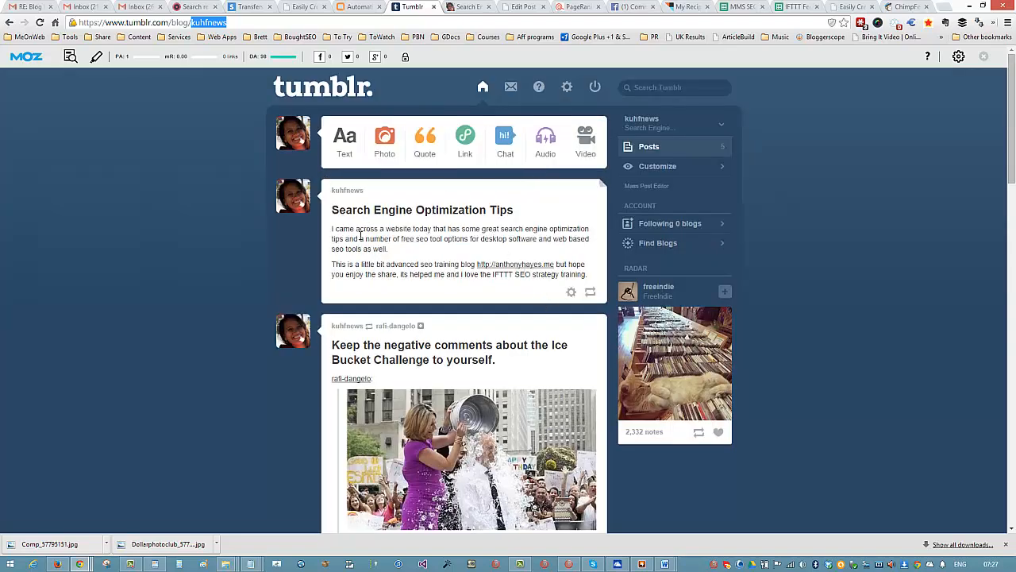
left_click_drag(350, 229, 380, 264)
left_click(384, 264)
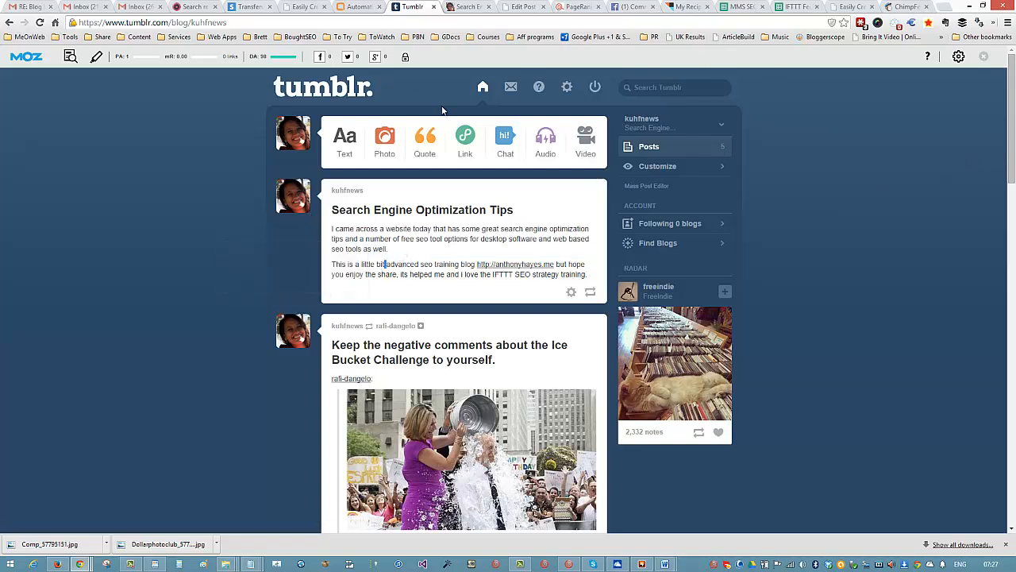
- Review the Authority Content and My Content lists in the IFTTT Feed Recipe Planning spreadsheet and switch to IFTTT Backlink Commando
left_click(794, 8)
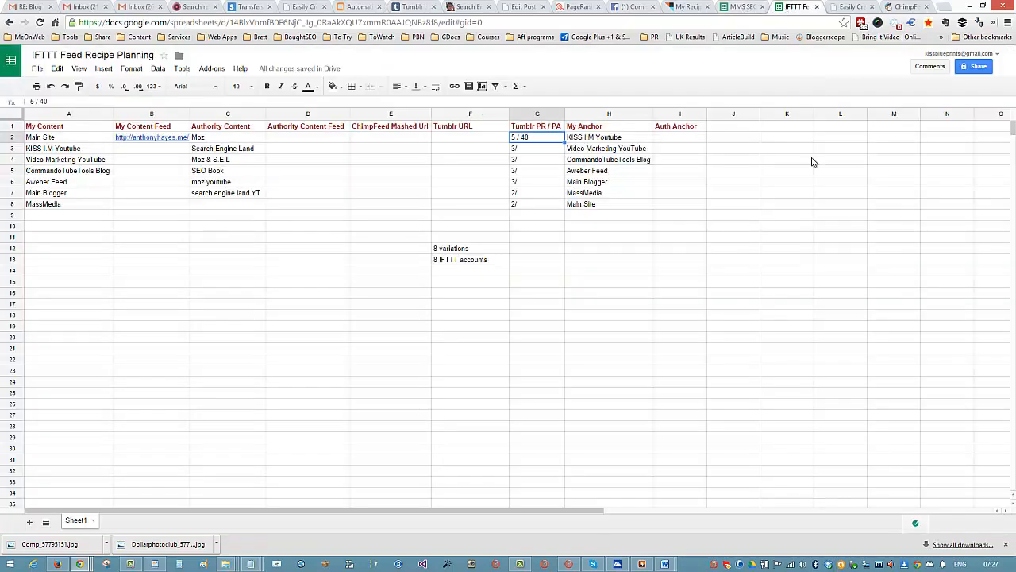
left_click(163, 284)
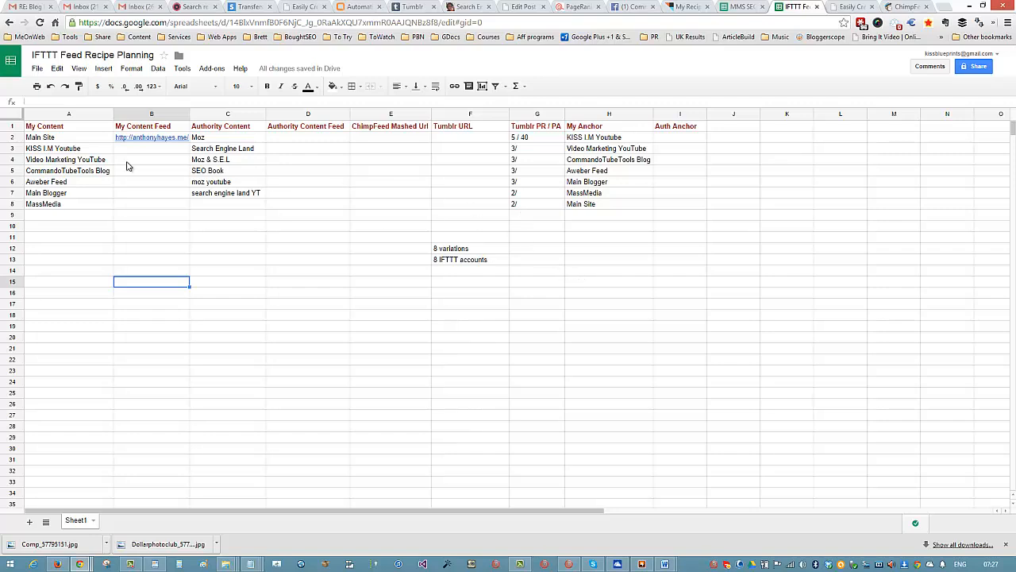
left_click_drag(222, 127, 238, 184)
left_click_drag(67, 139, 62, 216)
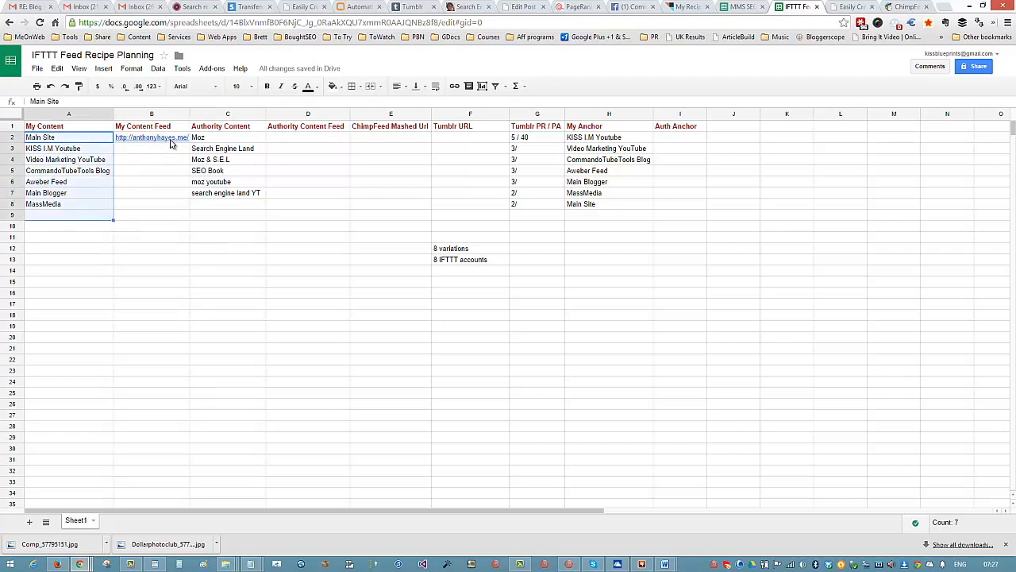
left_click(569, 563)
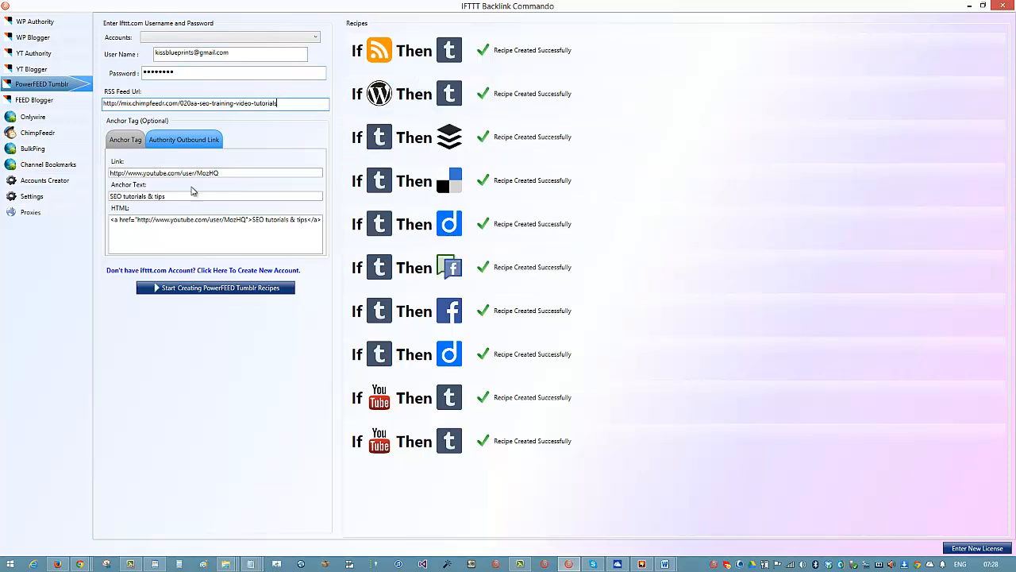
- Examine the mashed ChimpFeedr address entered as the RSS feed URL for the PowerFEED Tumblr recipes
left_click_drag(230, 103, 104, 103)
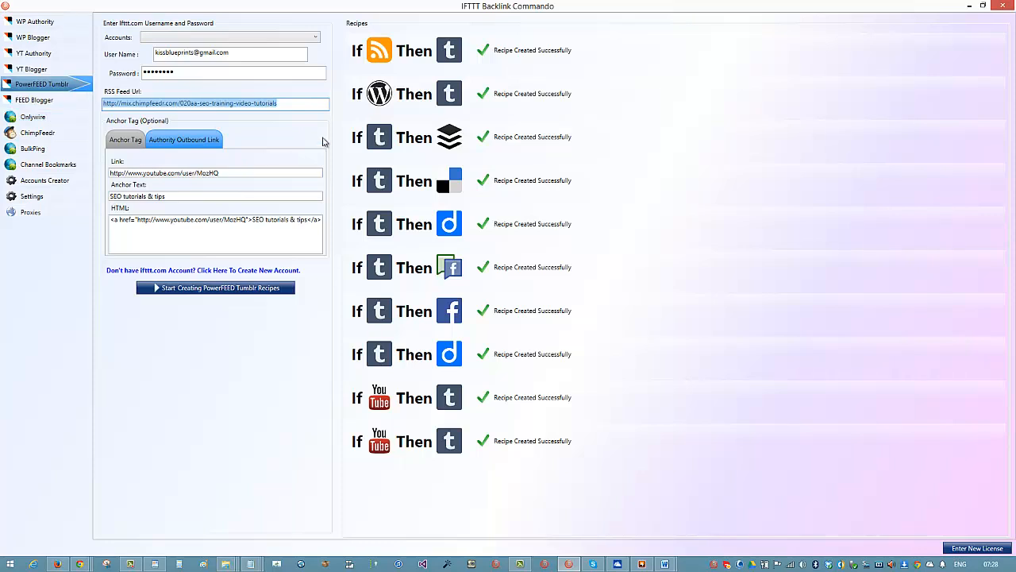
left_click(292, 102)
left_click_drag(293, 102, 69, 109)
left_click(288, 102)
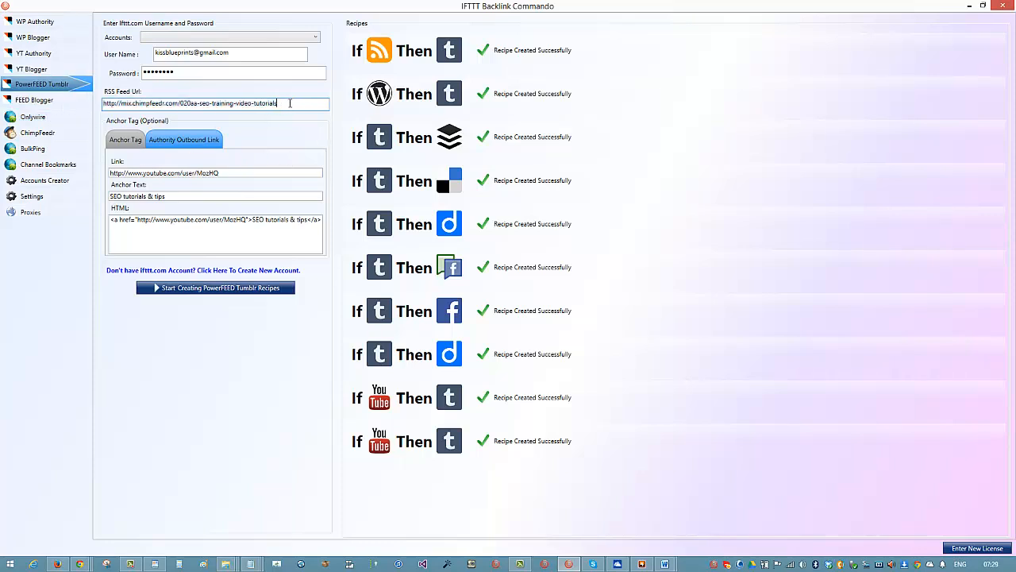
left_click_drag(210, 105, 91, 109)
left_click(289, 104)
left_click(492, 80)
- Examine the Authority Outbound Link settings, including the MozHQ YouTube link and its generated HTML
left_click(199, 142)
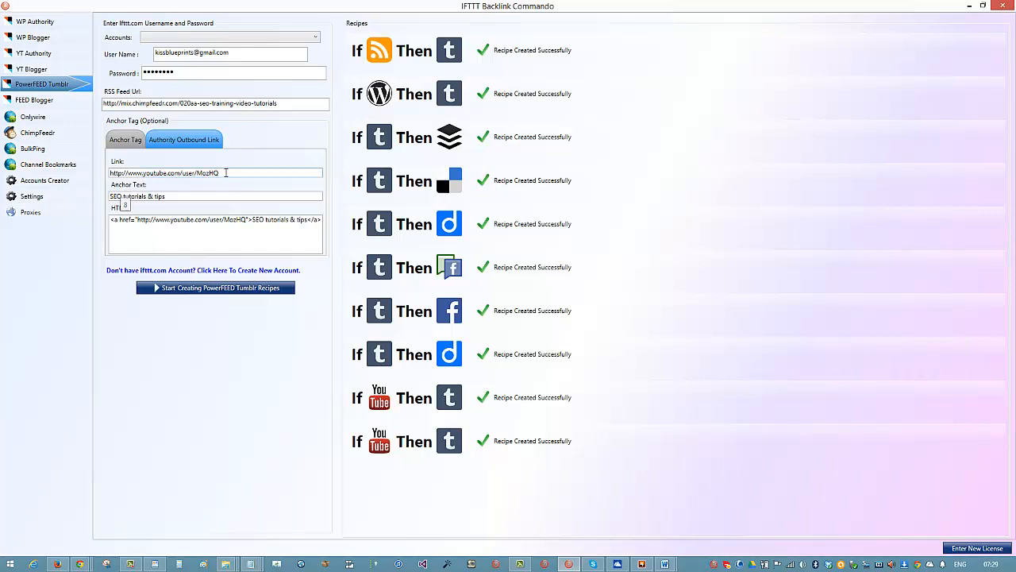
triple_click(223, 173)
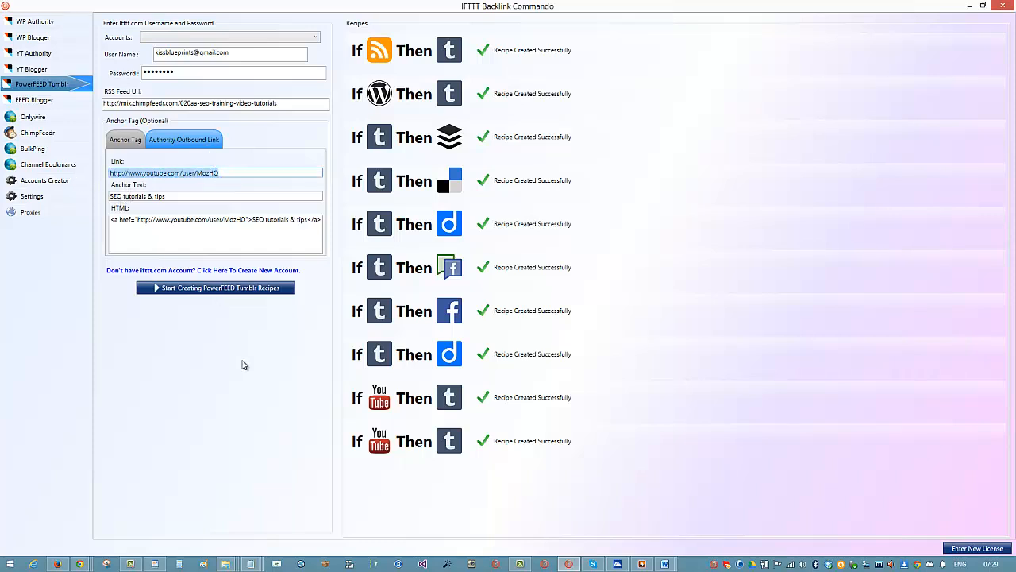
left_click(255, 173)
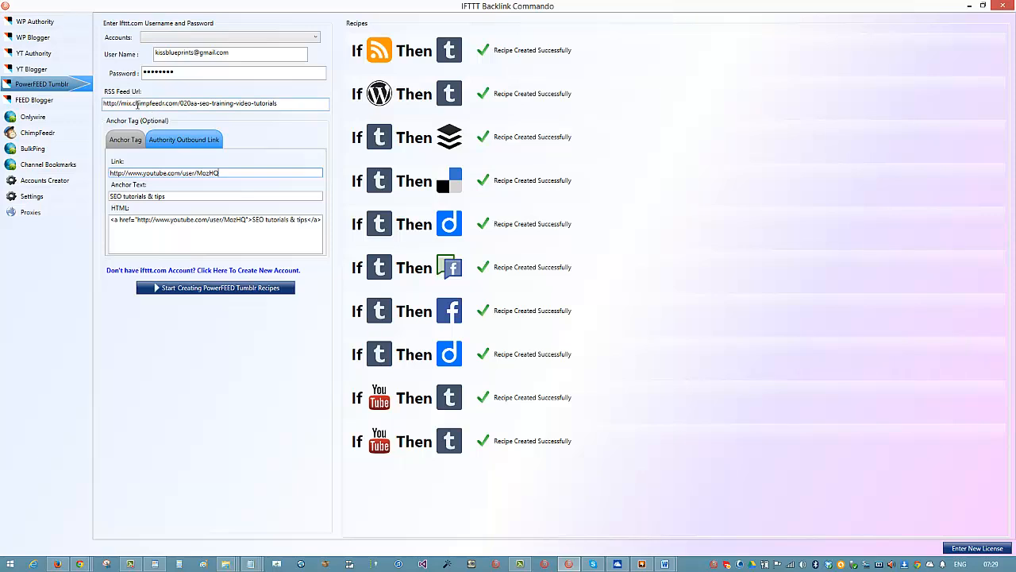
double_click(199, 176)
left_click(139, 220)
- Display the Anchor Tag settings and examine the main site link, the anchor text and the anchor wording in the HTML
left_click(126, 140)
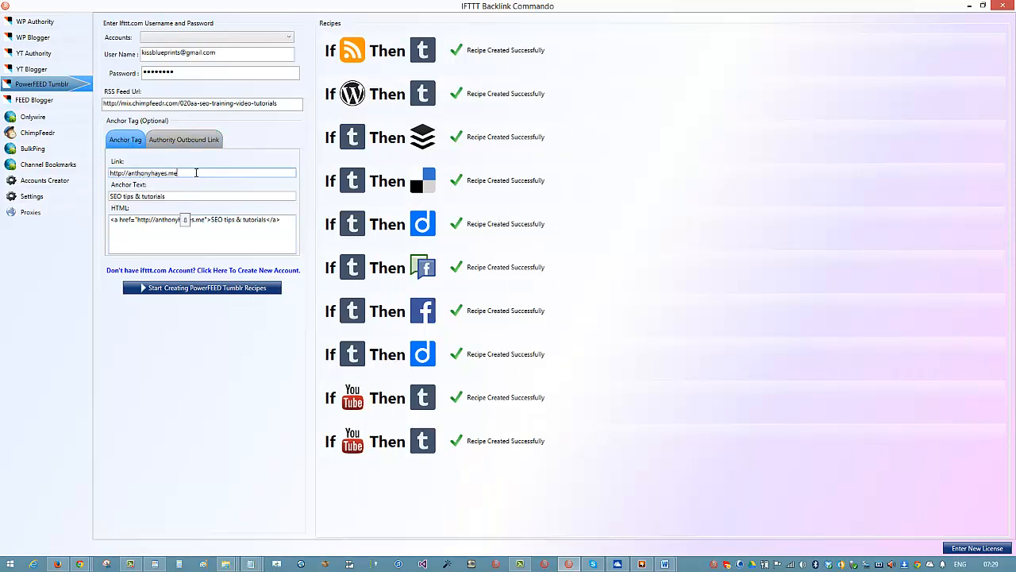
left_click_drag(196, 172, 73, 183)
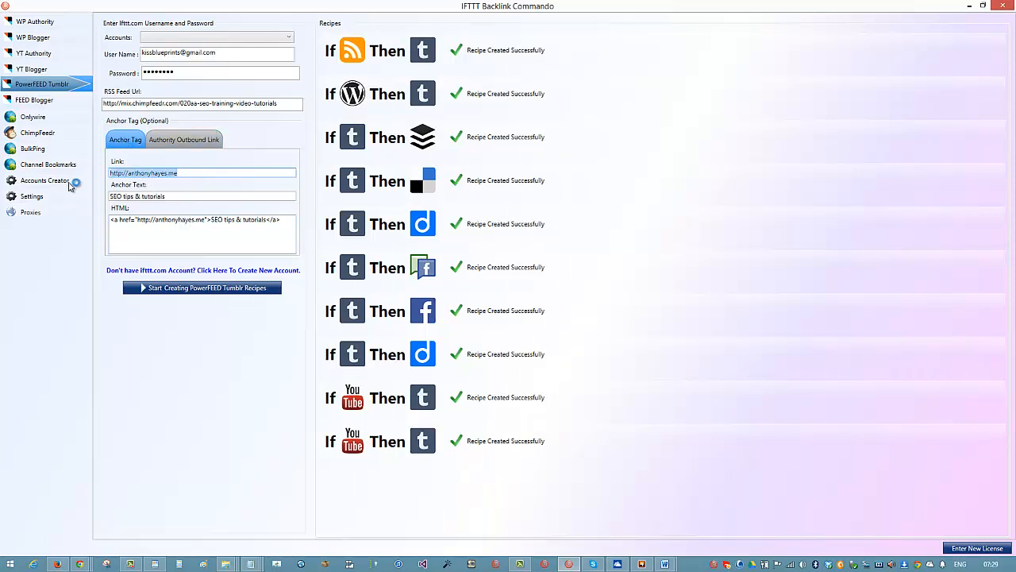
left_click(199, 196)
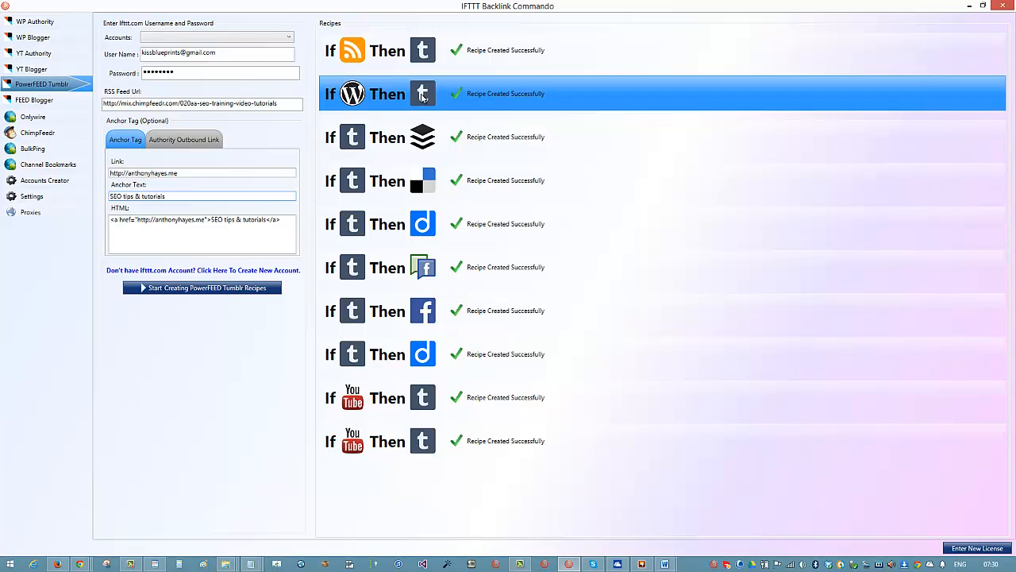
left_click_drag(178, 173, 104, 183)
left_click(210, 219)
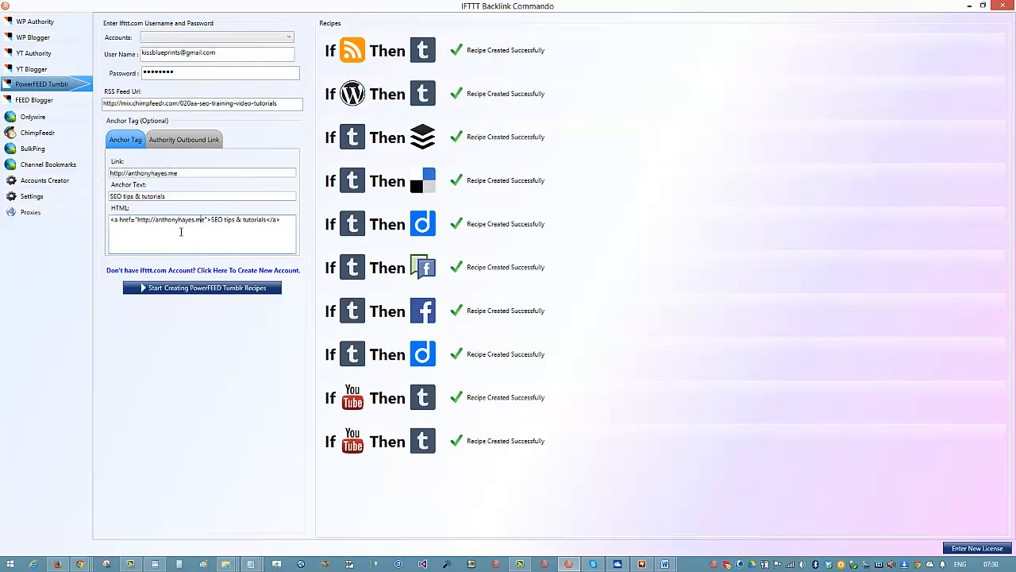
left_click_drag(210, 220, 265, 224)
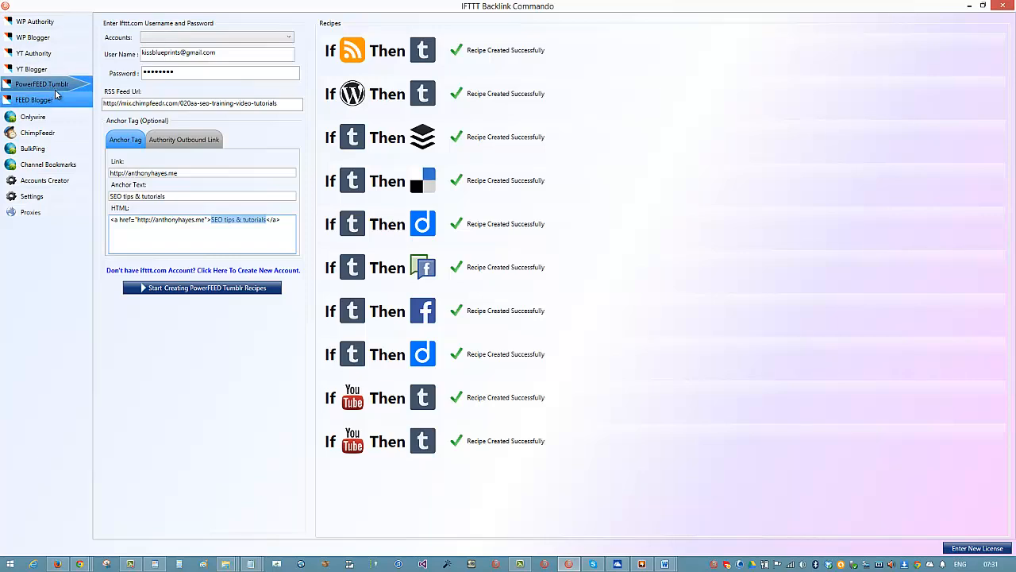
- Recheck the RSS feed URL, switch to the IFTTT Feed Recipe Planning spreadsheet and go through its My Content sources from KISS I.M Youtube to MassMedia
left_click_drag(300, 103, 86, 111)
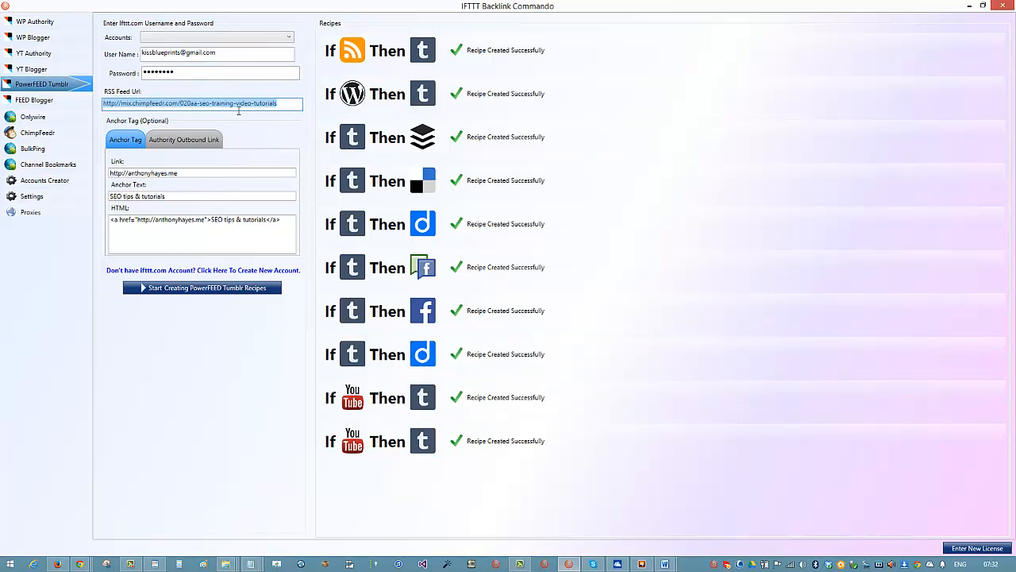
left_click(967, 6)
left_click(196, 261)
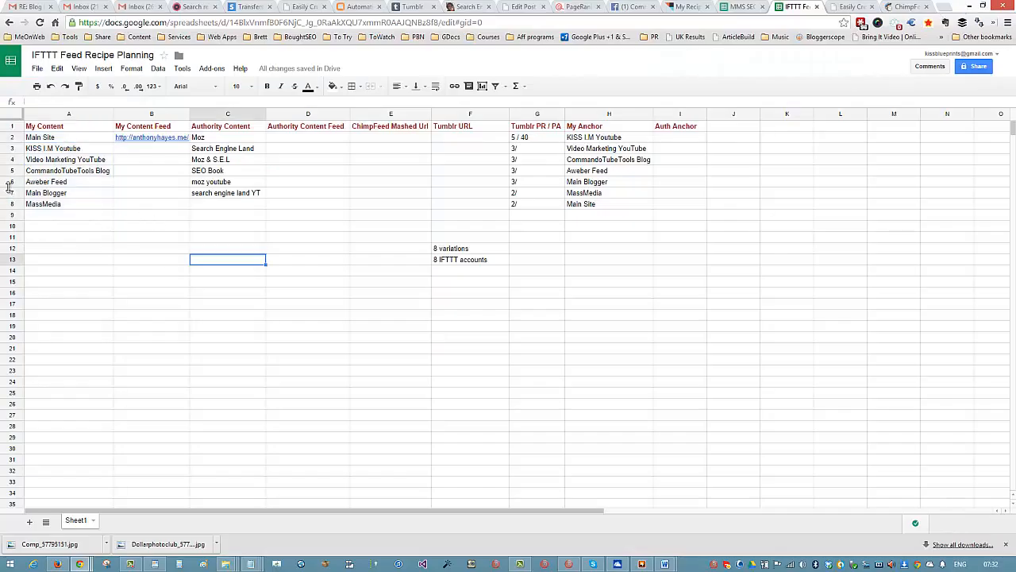
left_click(63, 182)
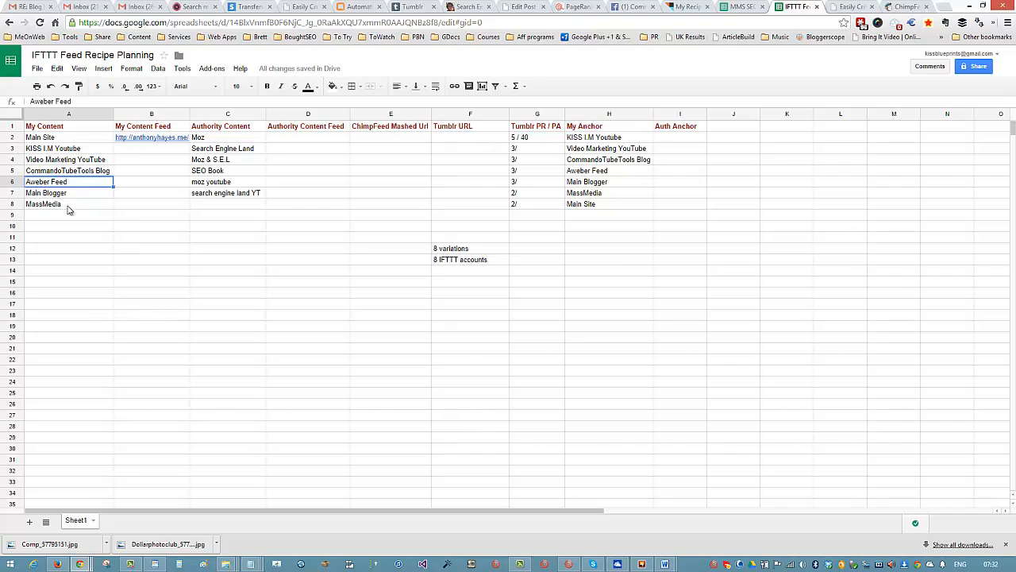
left_click(76, 171)
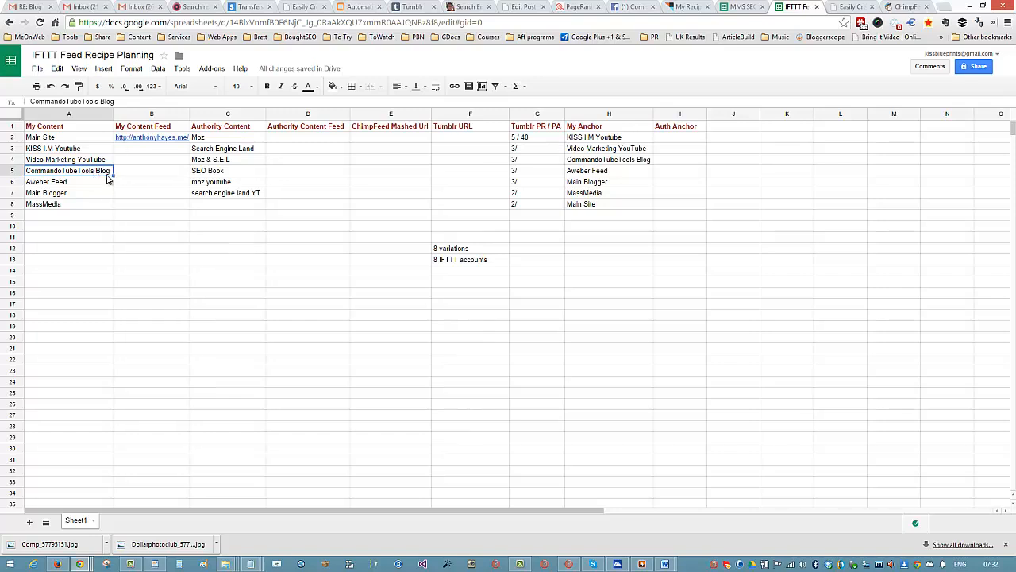
left_click(53, 162)
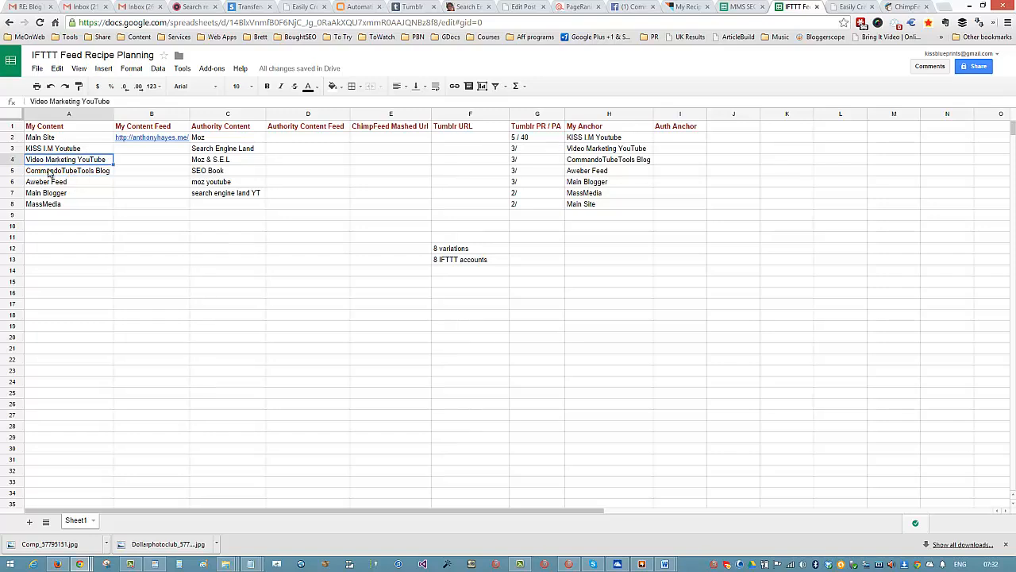
left_click(88, 150)
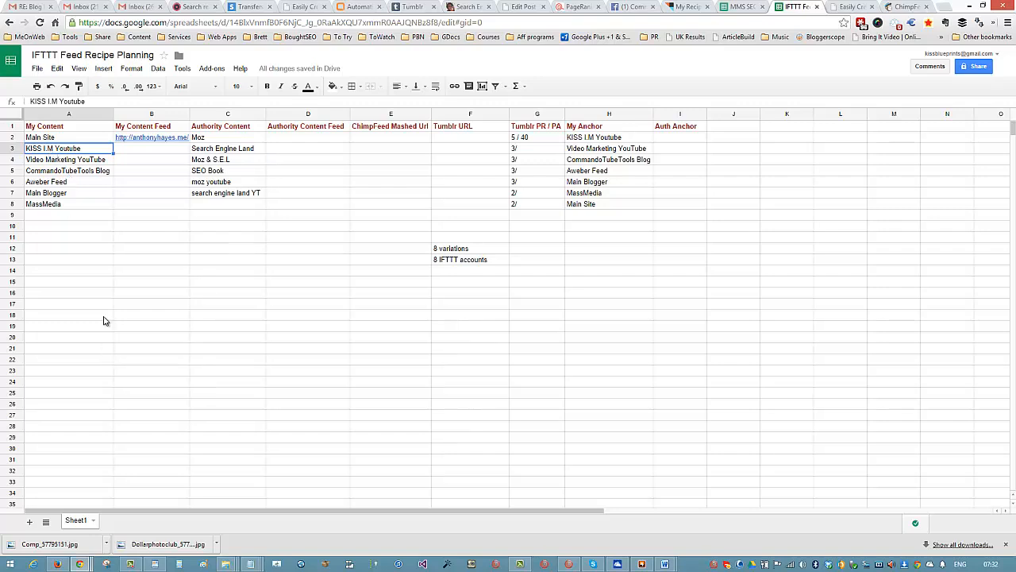
left_click(66, 196)
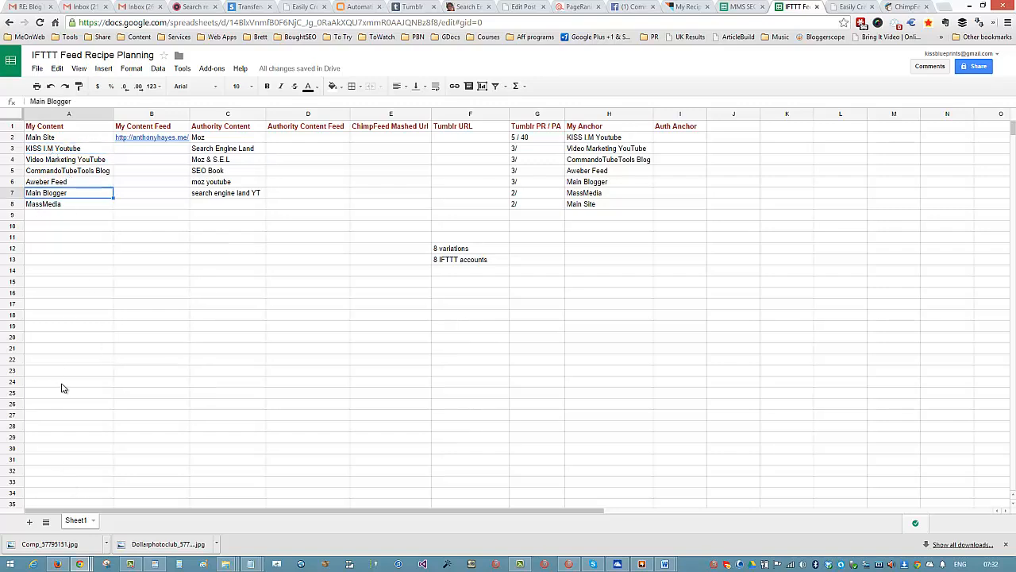
left_click(62, 207)
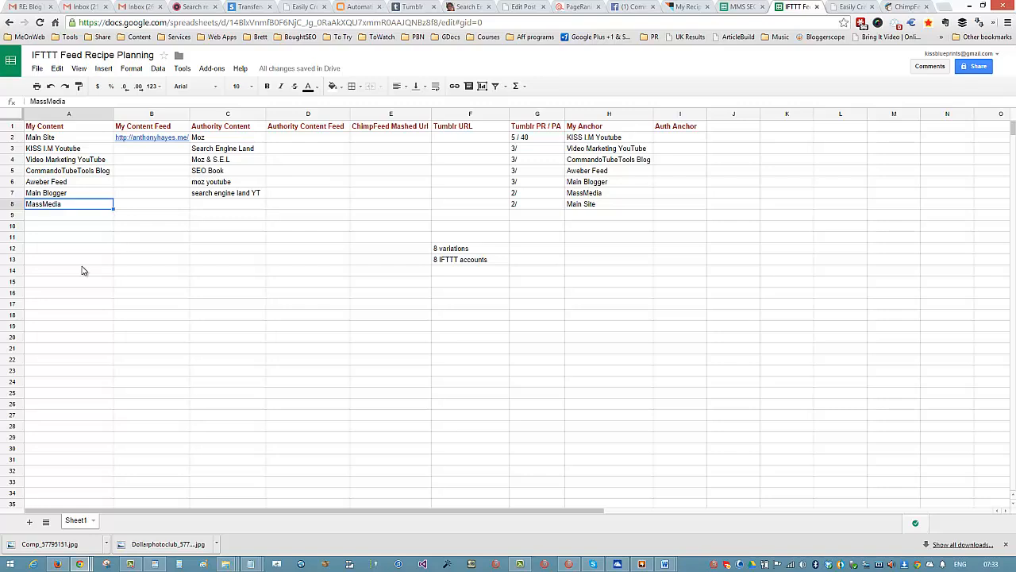
- Review the Aweber Feed, KISS I.M Youtube, Main Site and MassMedia entries in the My Content column again
left_click(57, 258)
left_click(54, 183)
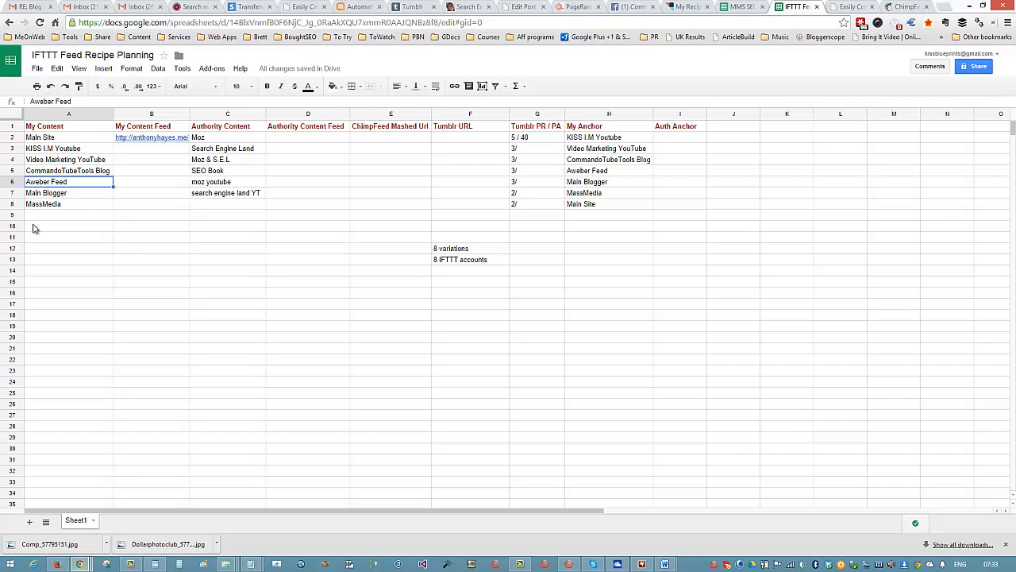
left_click(50, 151)
left_click(54, 141)
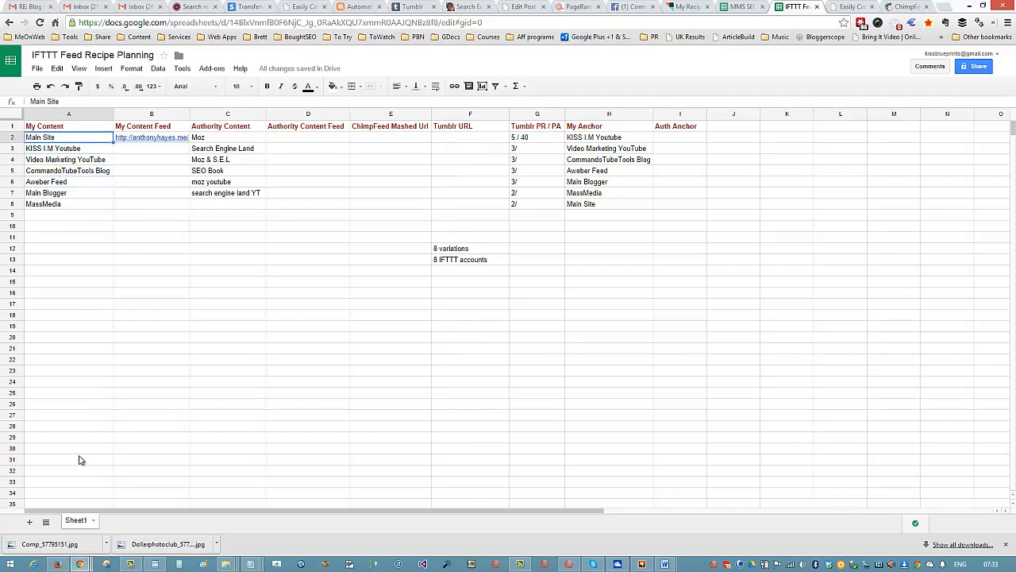
left_click(61, 206)
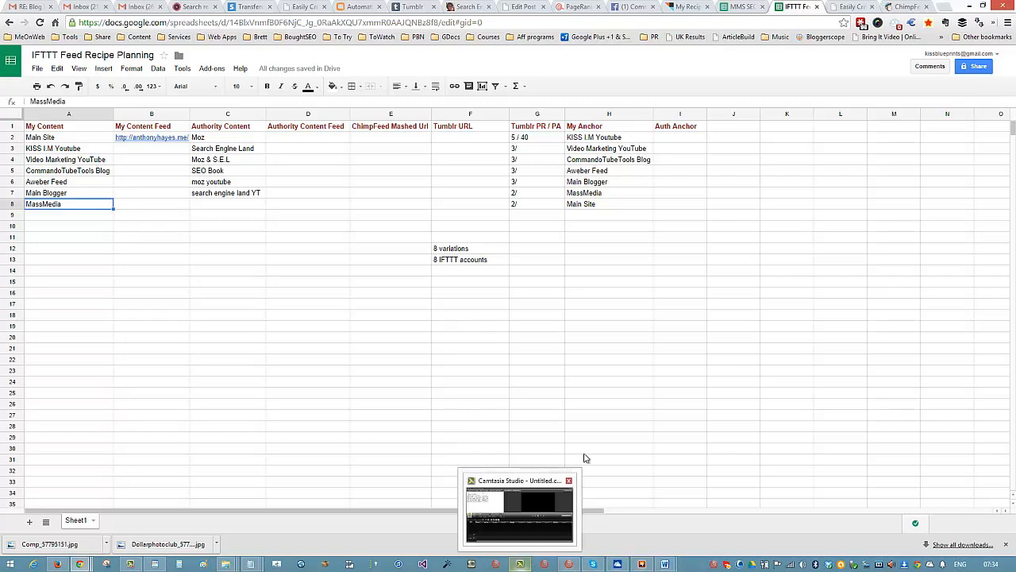
left_click(691, 374)
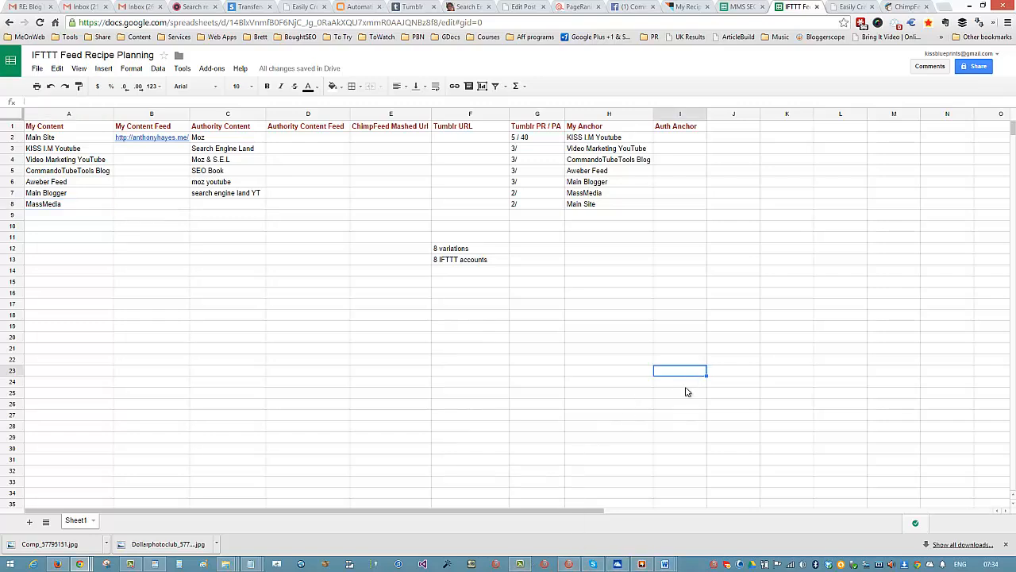
- Switch back to IFTTT Backlink Commando and review the PowerFEED Tumblr RSS feed URL and the Anchor Tag link
left_click(591, 562)
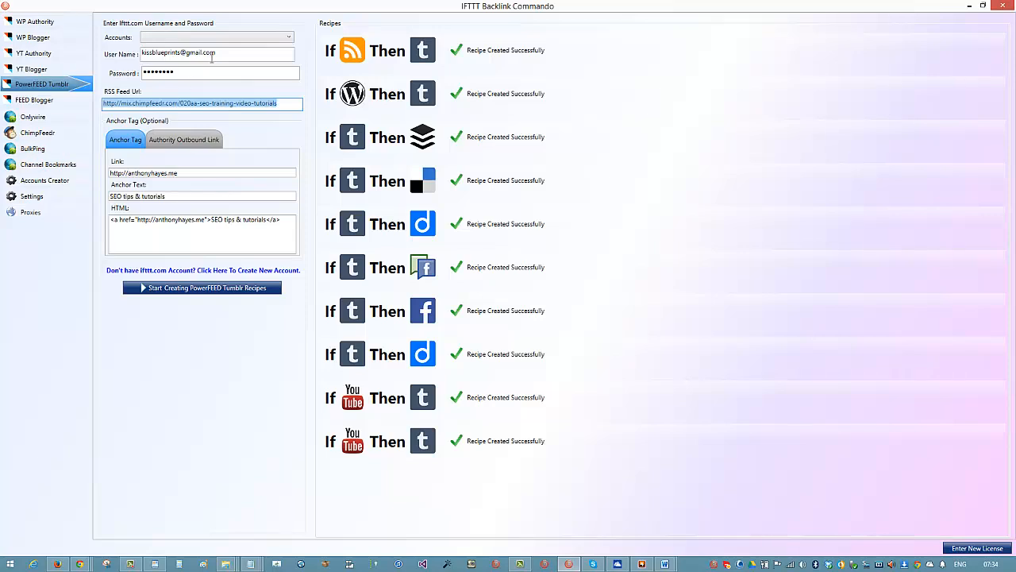
left_click(131, 103)
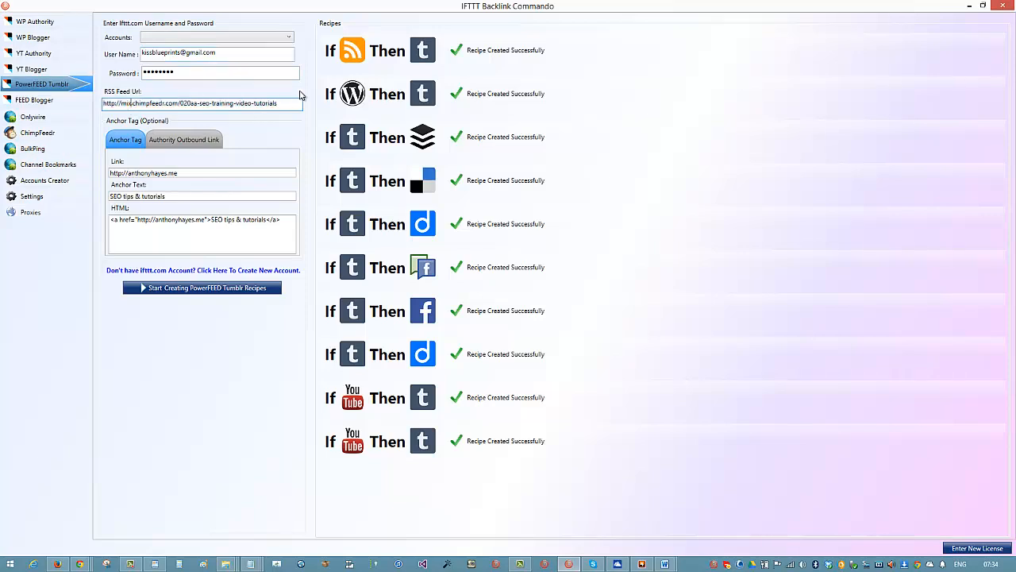
left_click_drag(300, 102, 87, 107)
left_click(241, 171)
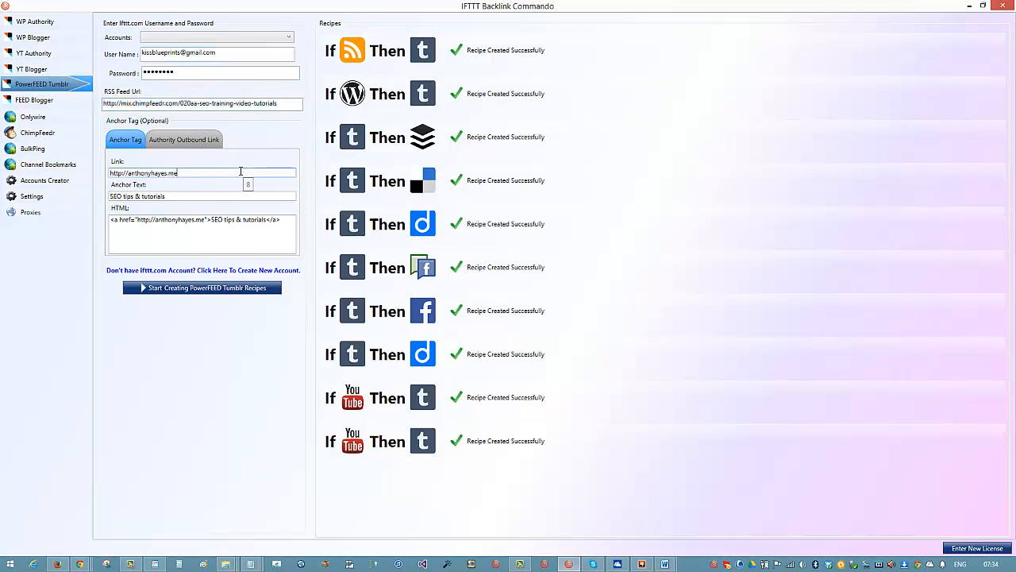